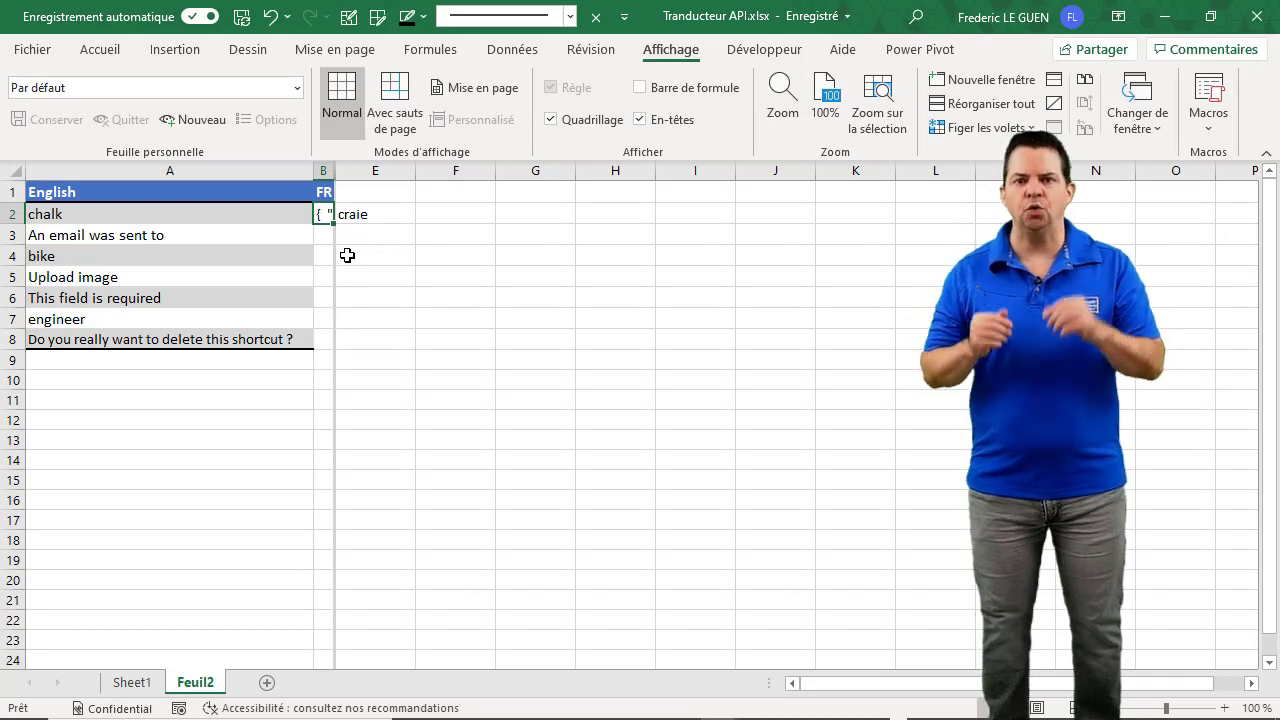
Fill the SERVICEWEB translation formula from B2 down through B8
{"action": "left_click_drag", "start_coordinate": [333, 223], "coordinate": [340, 349]}
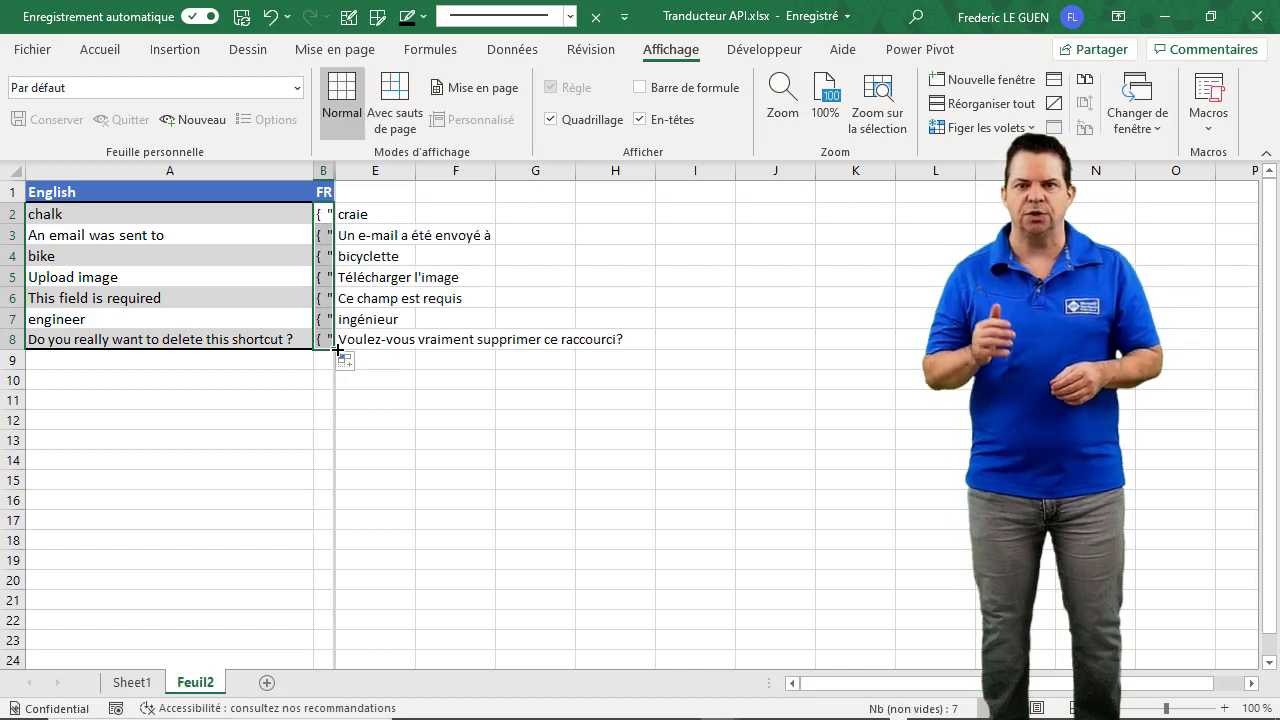
{"action": "left_click", "coordinate": [320, 213]}
{"action": "left_click_drag", "start_coordinate": [333, 223], "coordinate": [333, 346]}
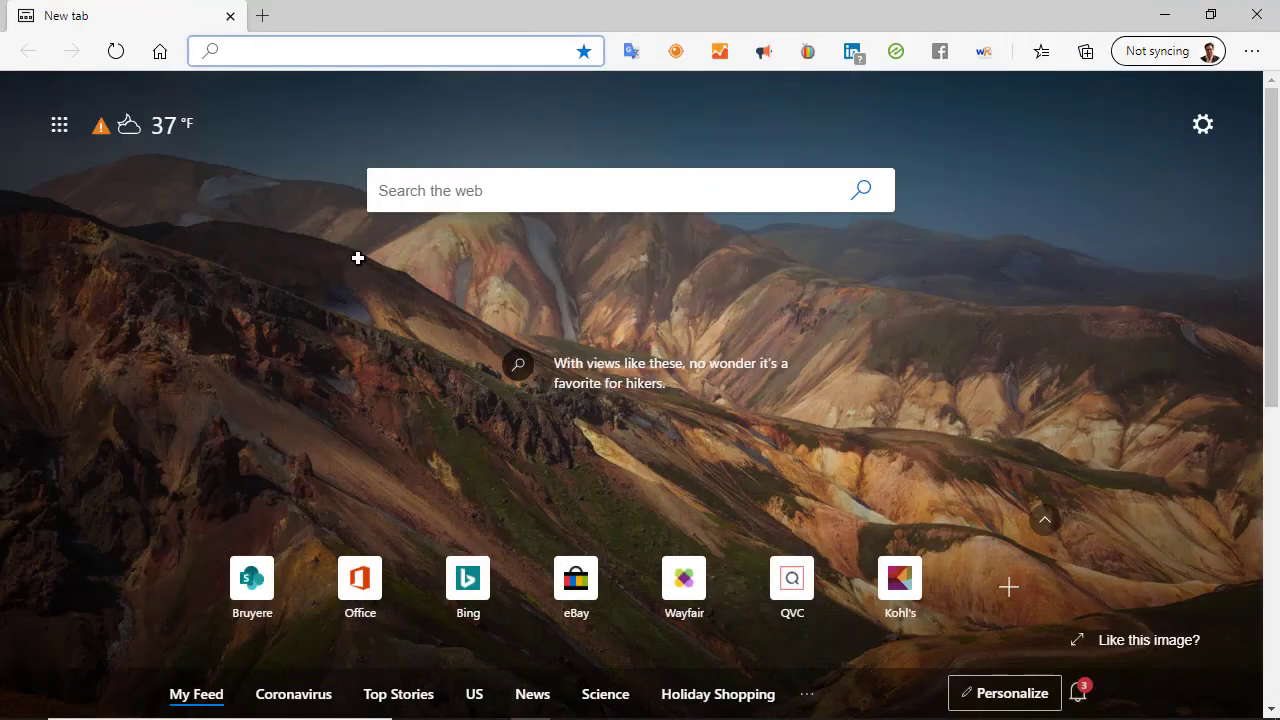
Search the web for 'console google developer' and open the Google Cloud Platform result
{"action": "type", "text": "con"}
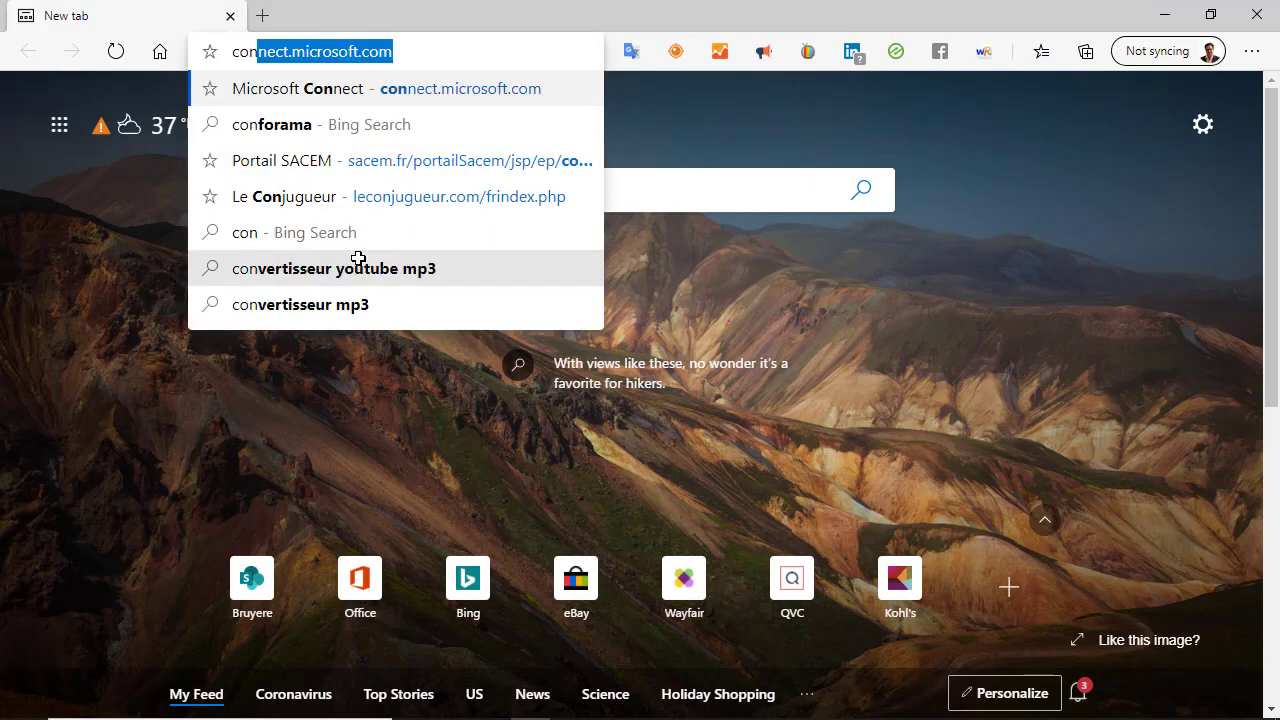
{"action": "type", "text": "sole g"}
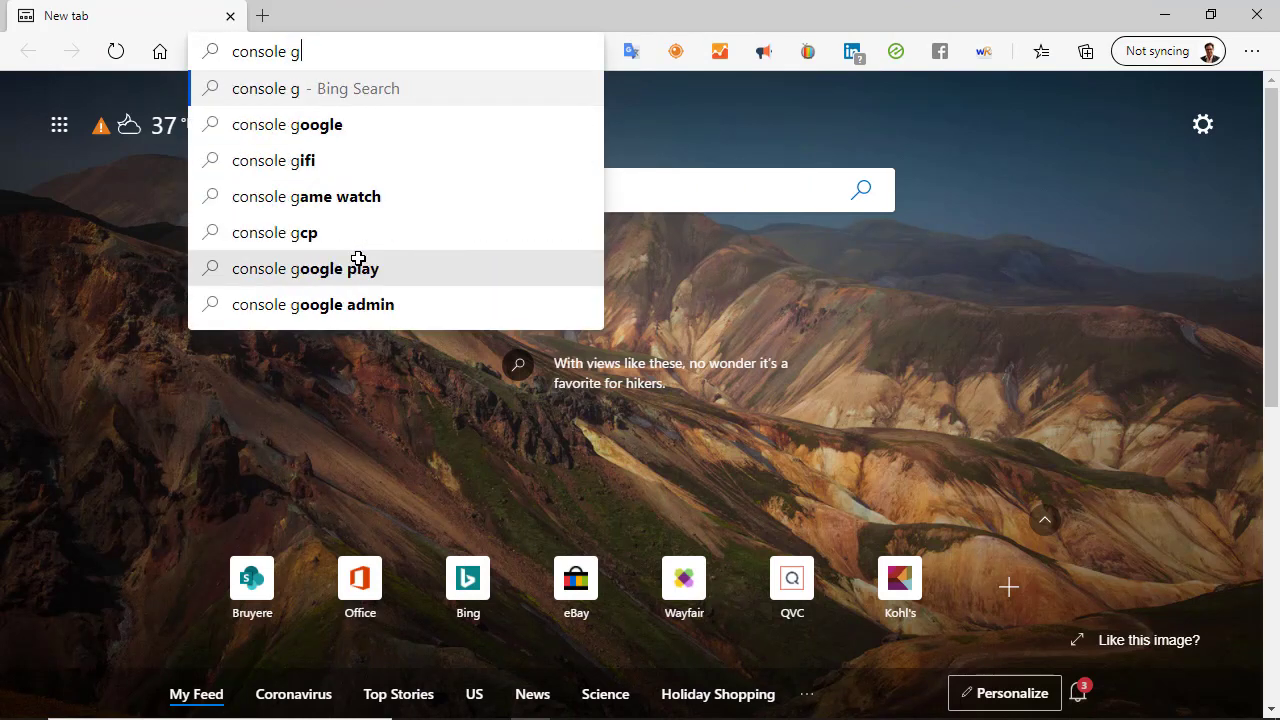
{"action": "type", "text": "oogle de"}
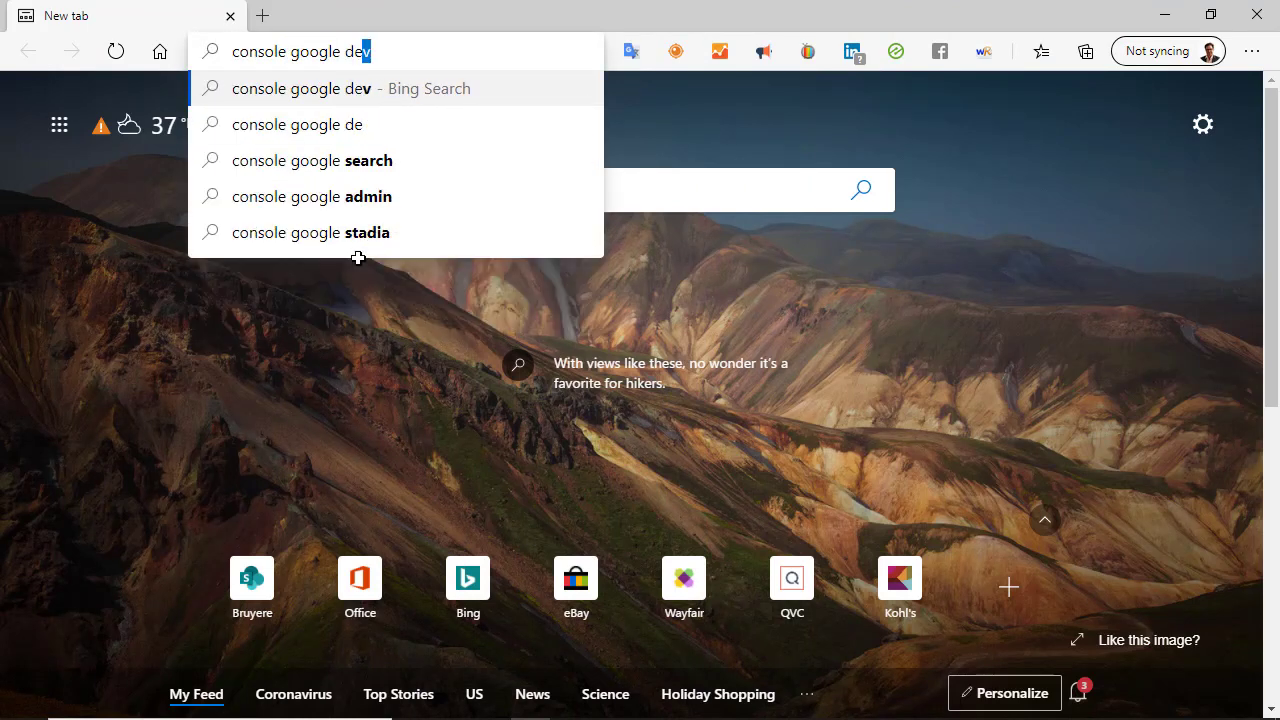
{"action": "type", "text": "velop"}
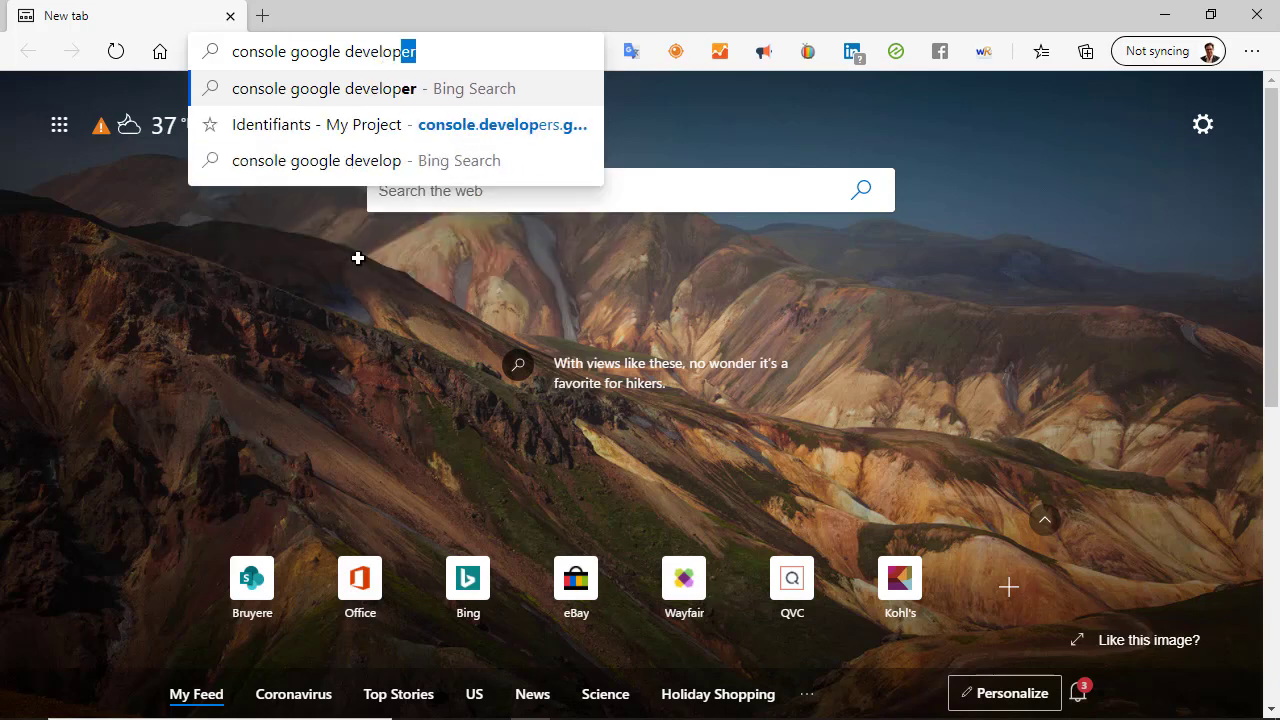
{"action": "type", "text": "er"}
{"action": "key", "text": "Return"}
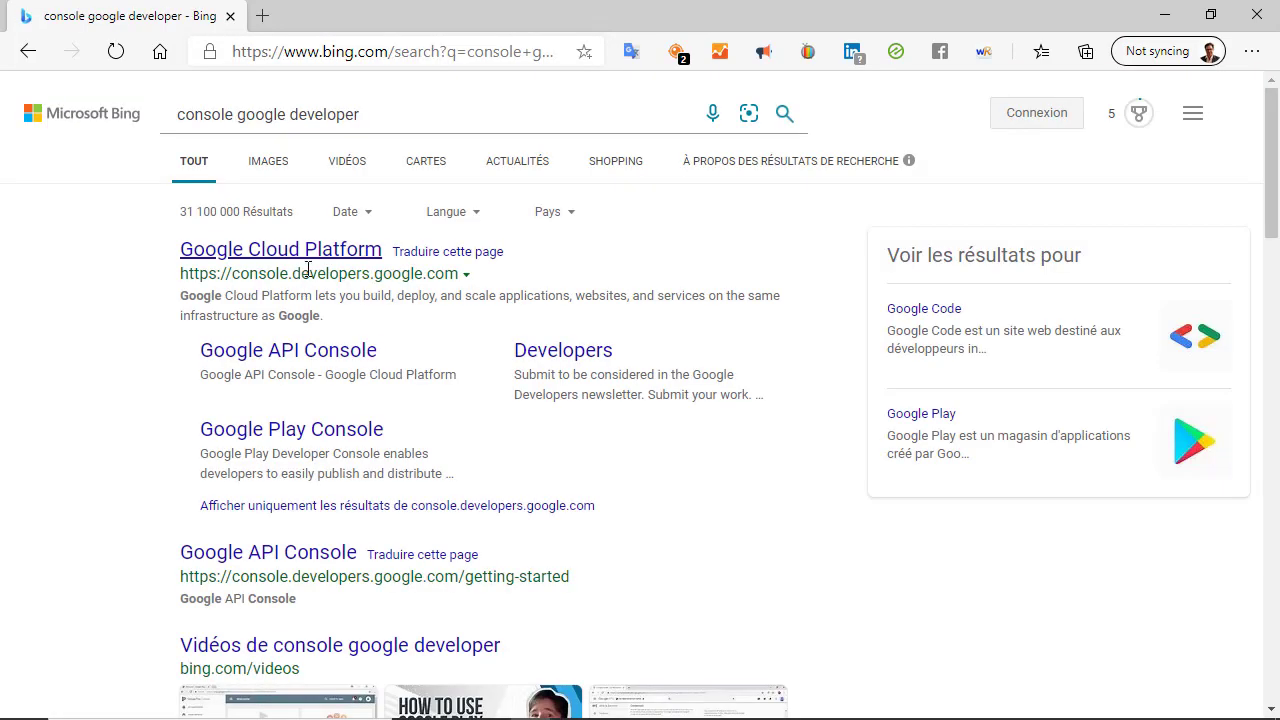
{"action": "left_click", "coordinate": [313, 265]}
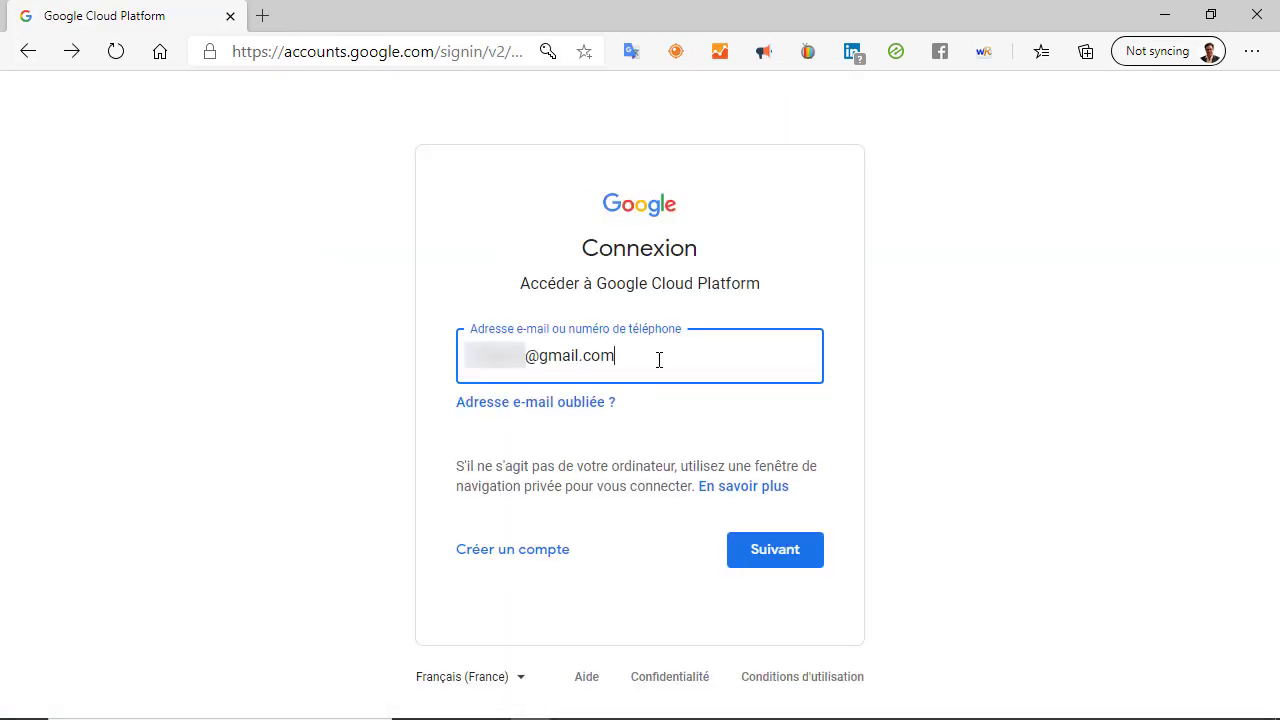
Sign in with the account e-mail and password to reach the APIs & Services dashboard
{"action": "left_click", "coordinate": [790, 552]}
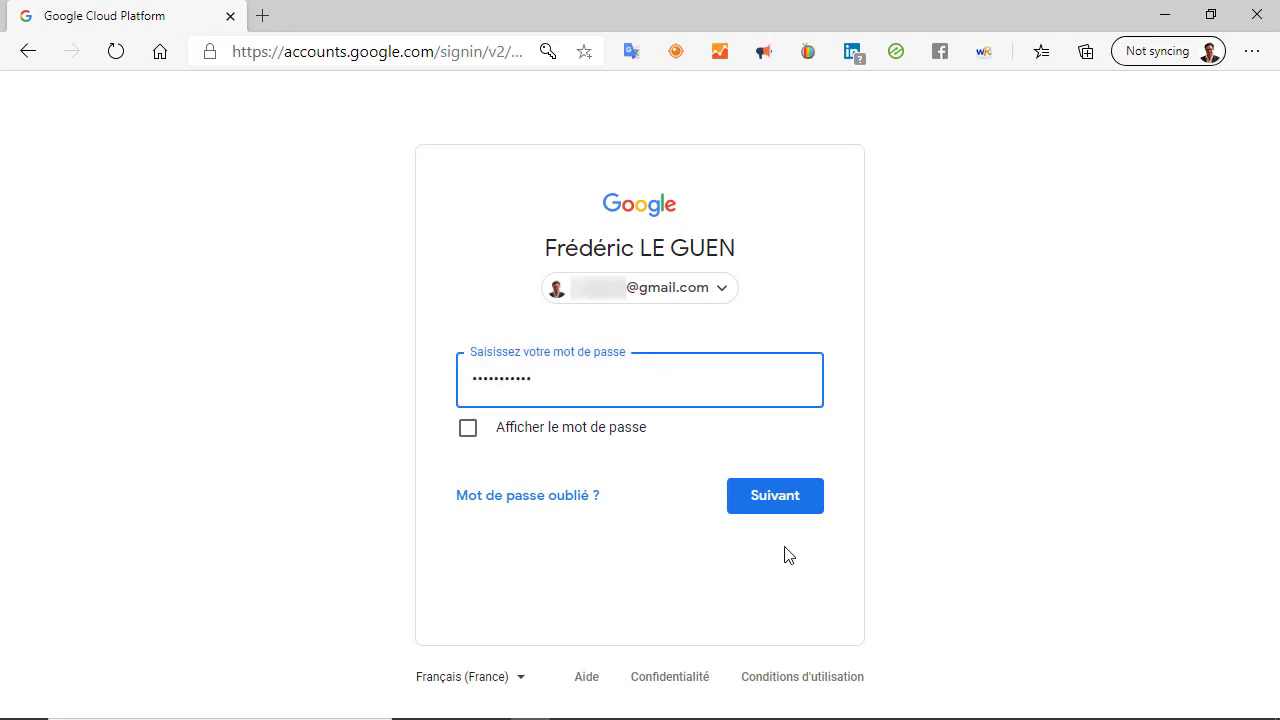
{"action": "left_click", "coordinate": [778, 505]}
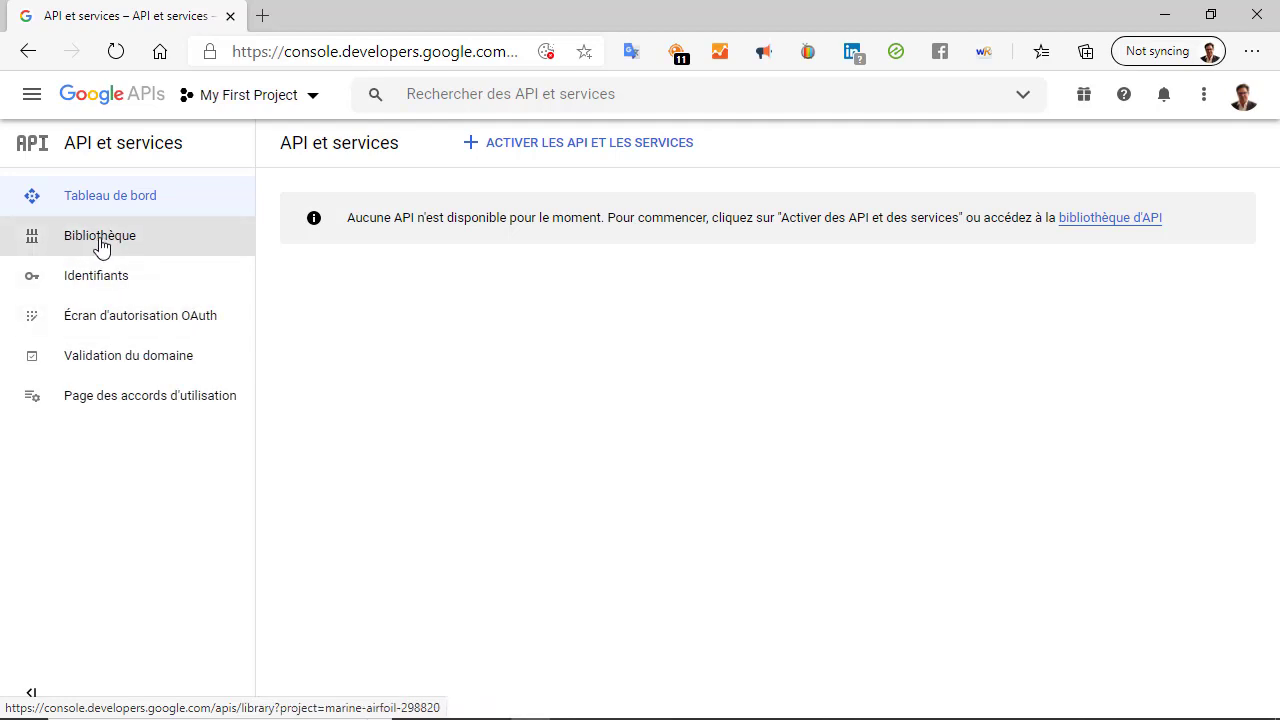
Search the API library for 'trans' and enable the Cloud Translation API
{"action": "left_click", "coordinate": [101, 246]}
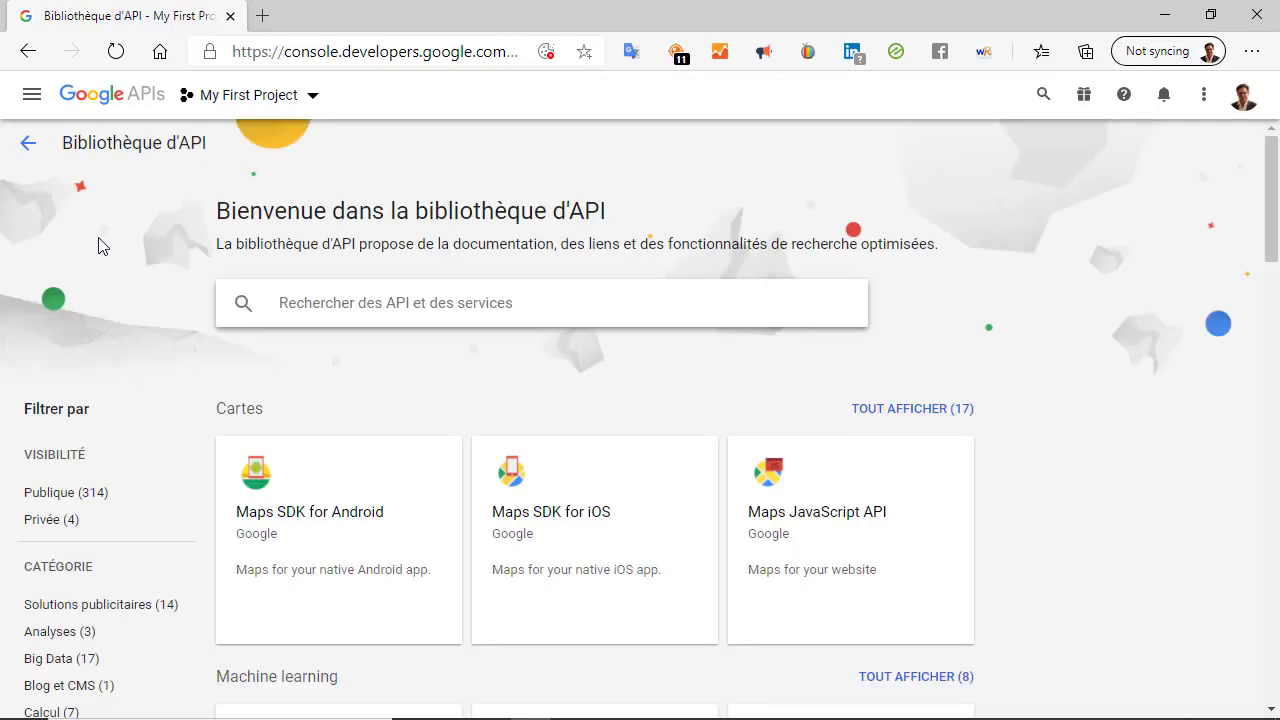
{"action": "type", "text": "tra"}
{"action": "type", "text": "l"}
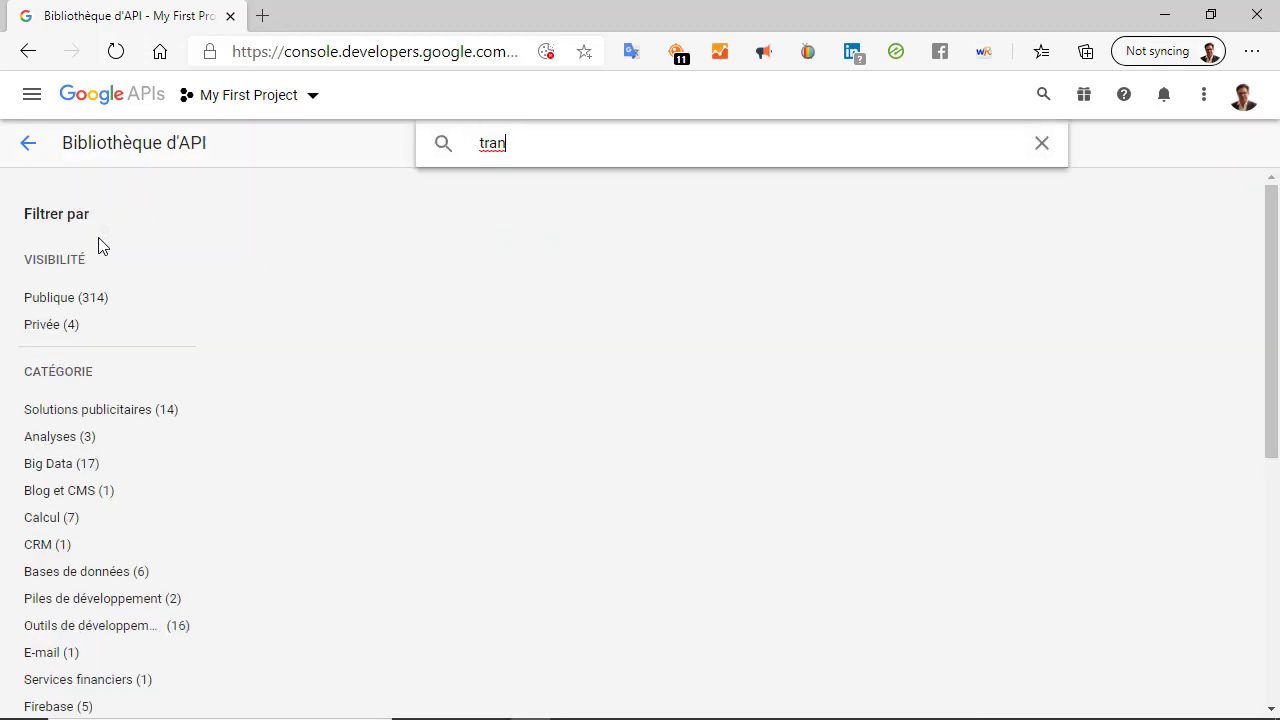
{"action": "key", "text": "BackSpace"}
{"action": "type", "text": "s"}
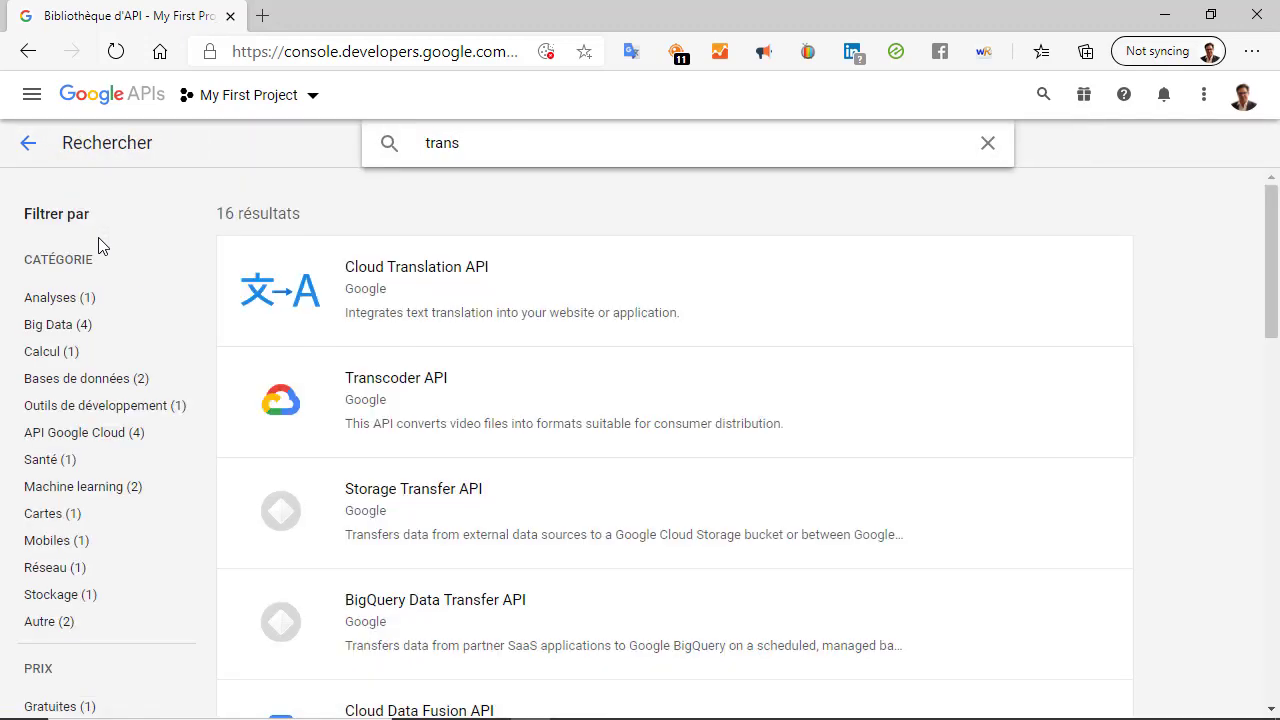
{"action": "left_click", "coordinate": [410, 289]}
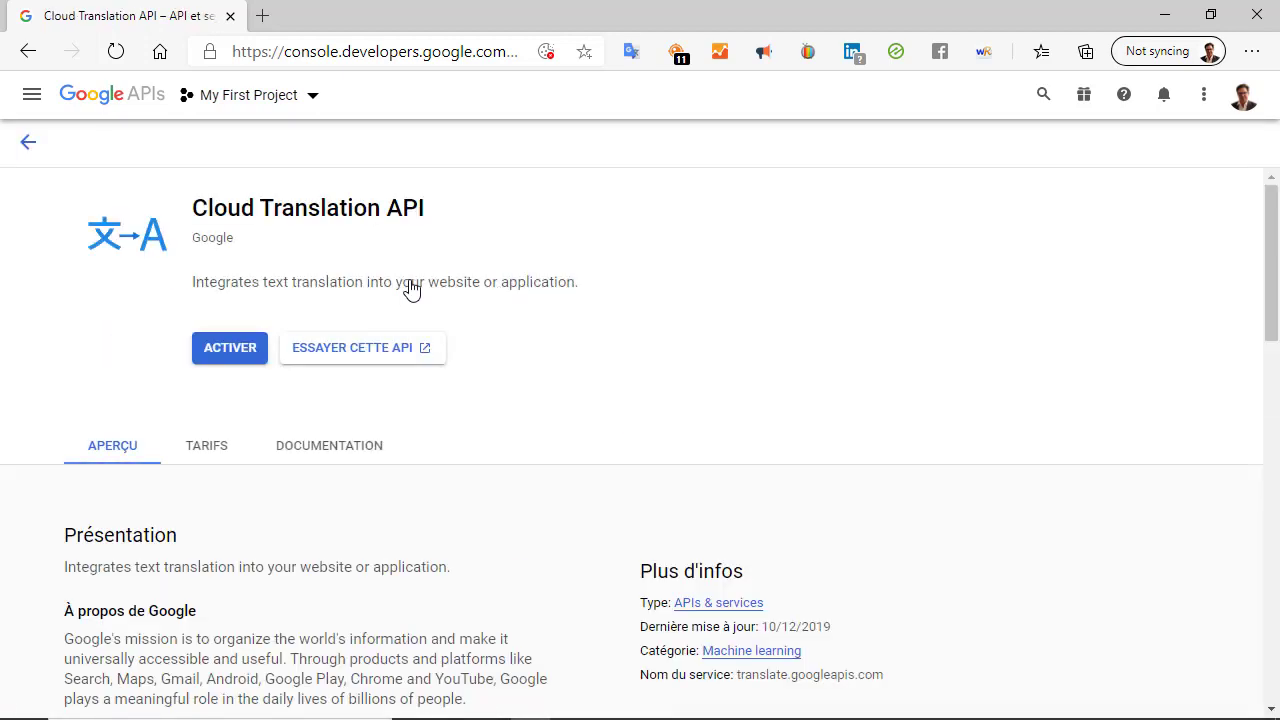
{"action": "left_click", "coordinate": [230, 350]}
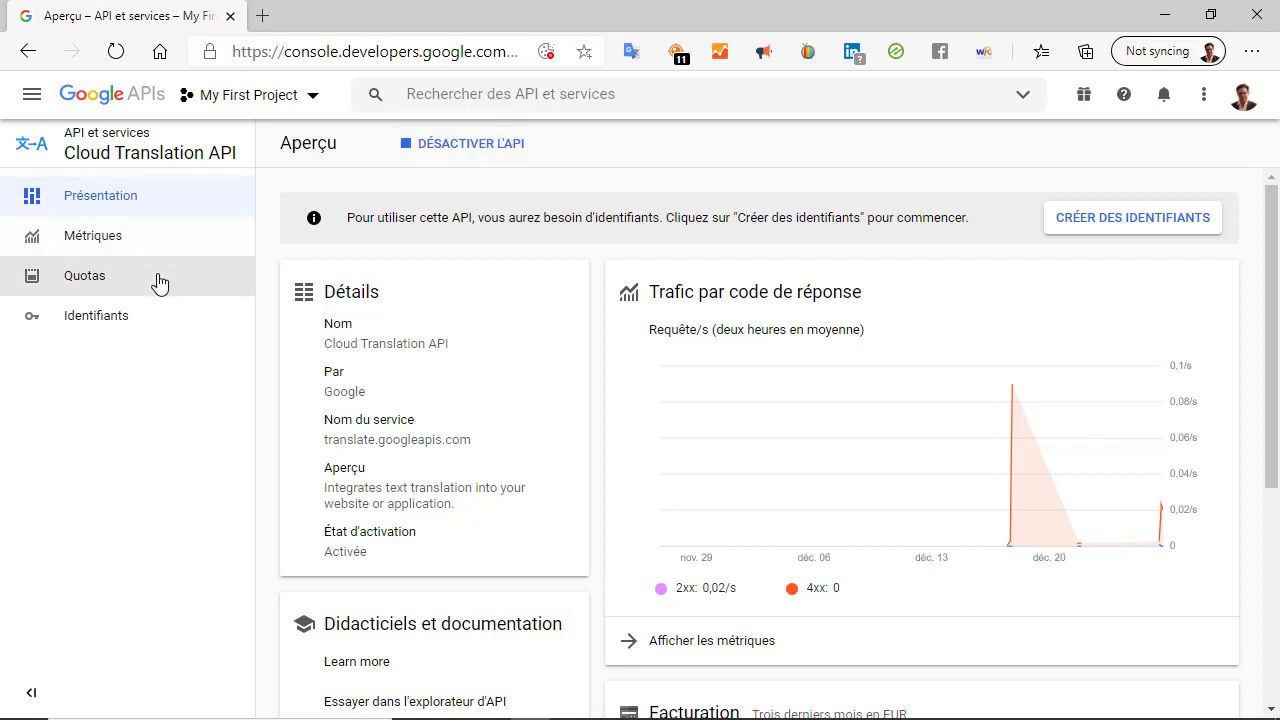
Create a new API key under Identifiants > Créer des identifiants > Clé API and close the confirmation
{"action": "left_click", "coordinate": [101, 322]}
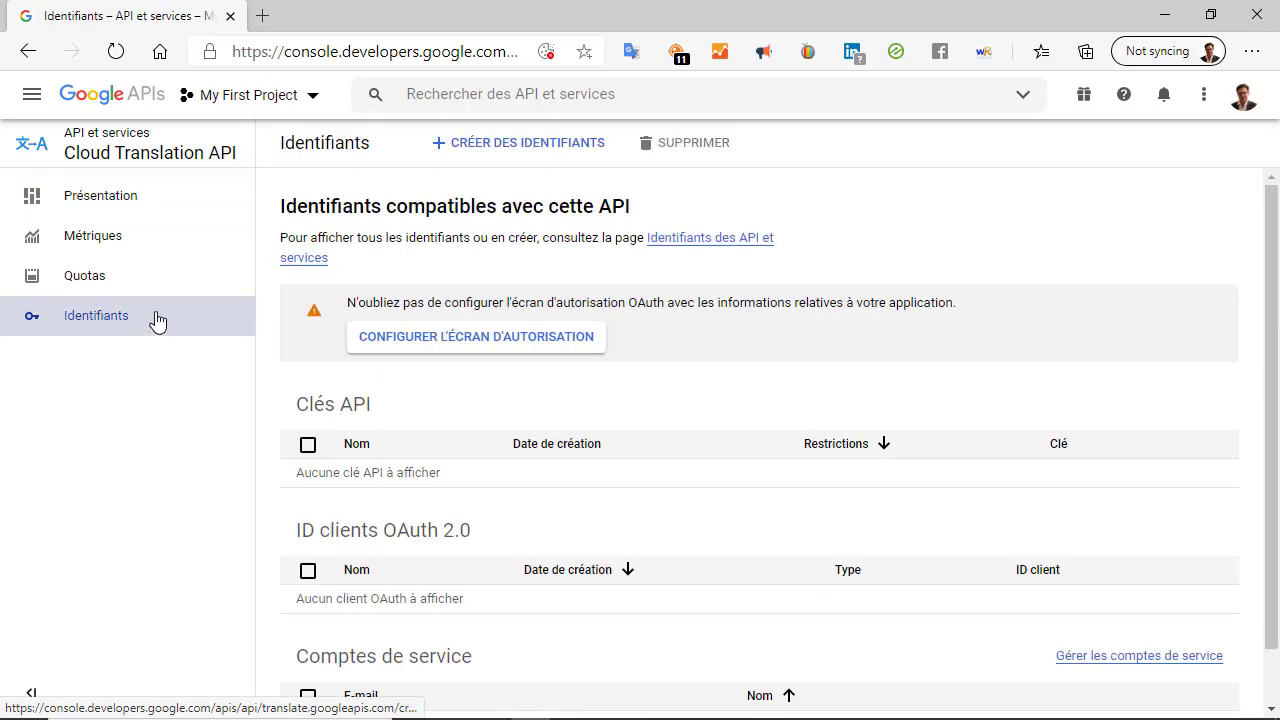
{"action": "left_click", "coordinate": [527, 150]}
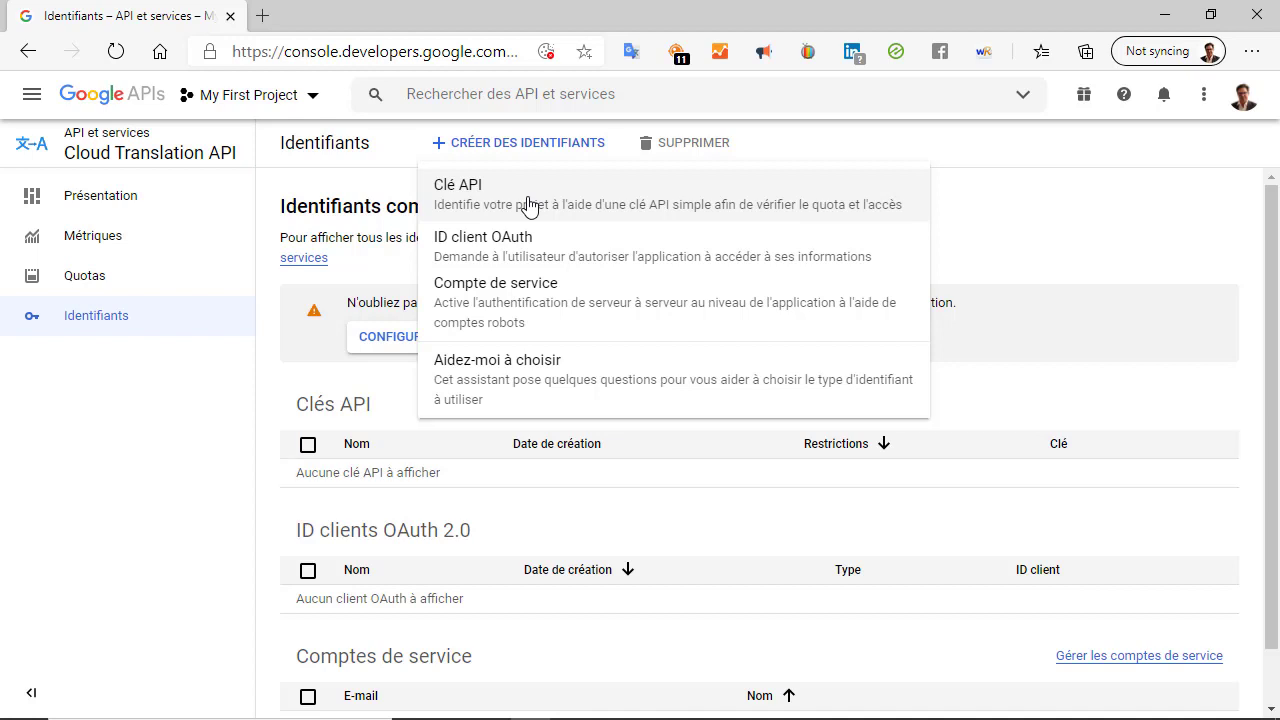
{"action": "left_click", "coordinate": [529, 205]}
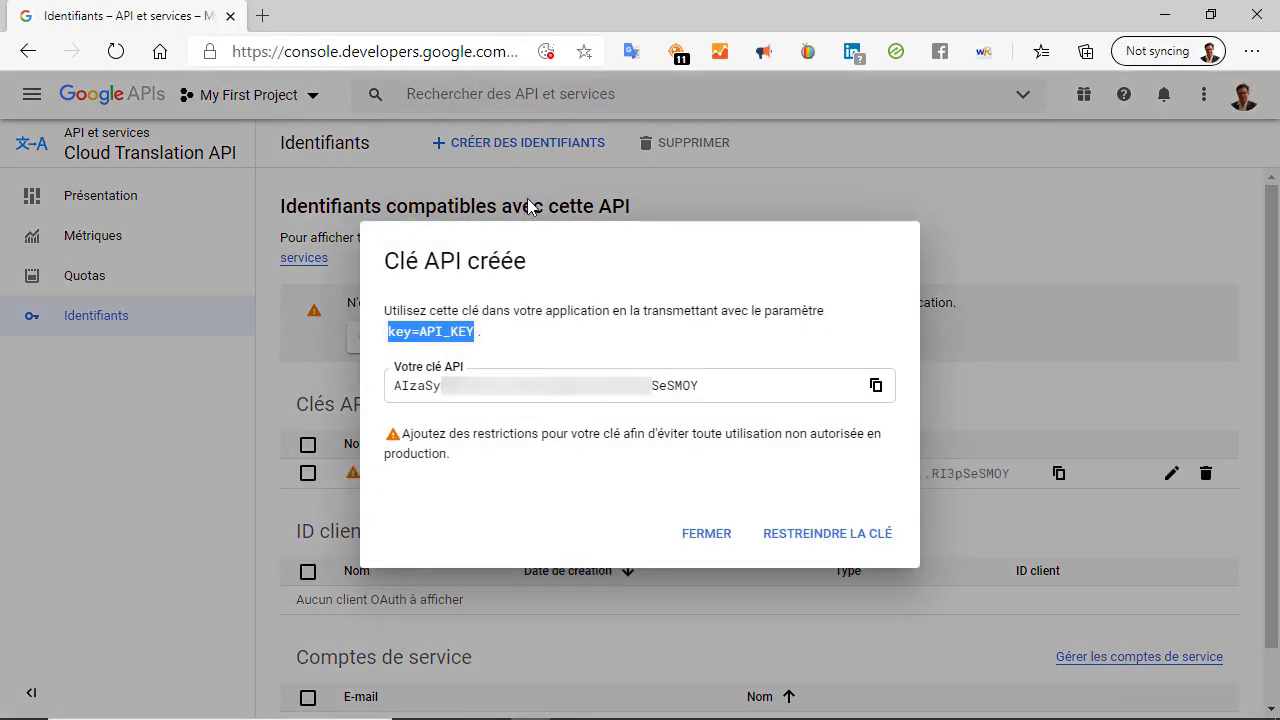
{"action": "left_click", "coordinate": [715, 538]}
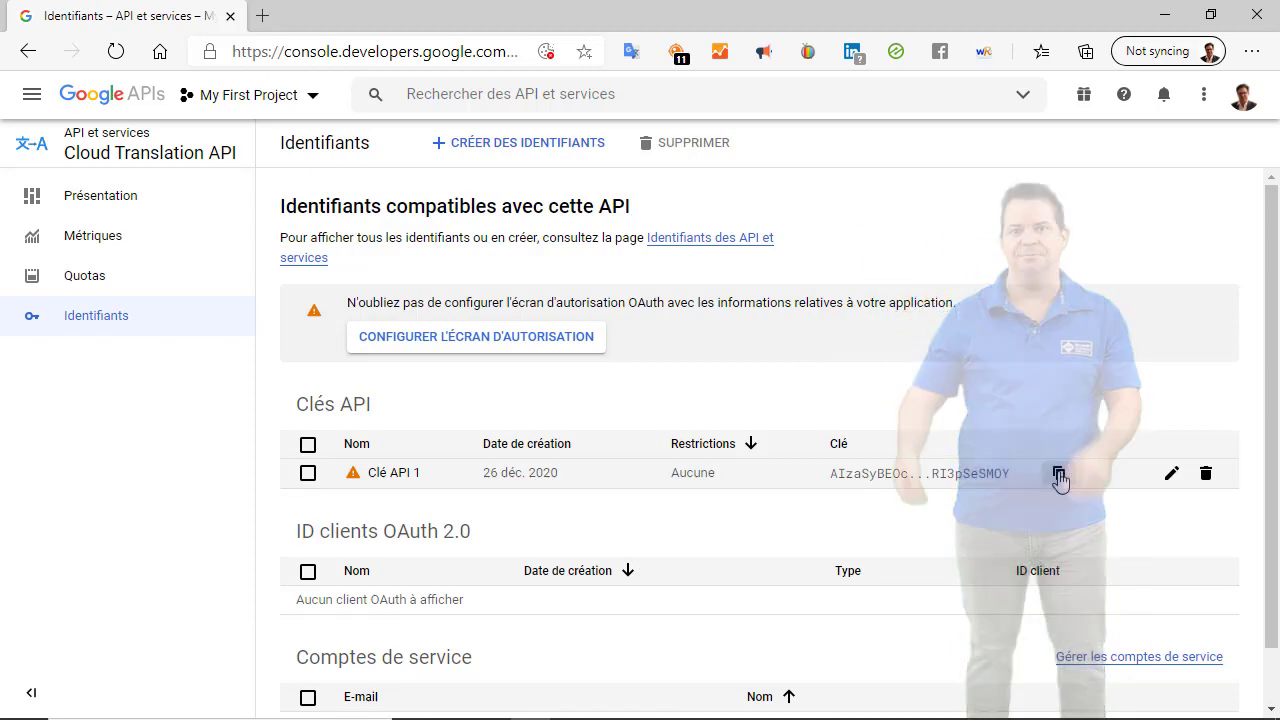
Copy the new API key and return to the API et services dashboard
{"action": "left_click", "coordinate": [1059, 479]}
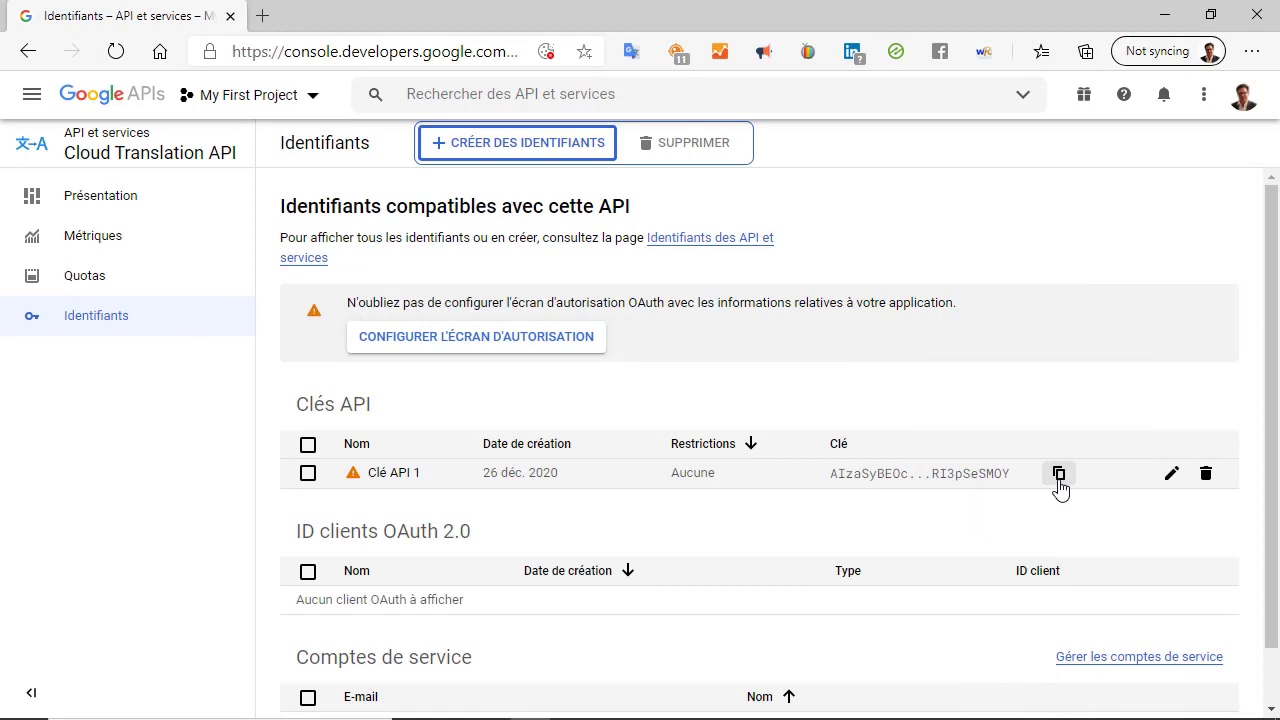
{"action": "left_click", "coordinate": [138, 155]}
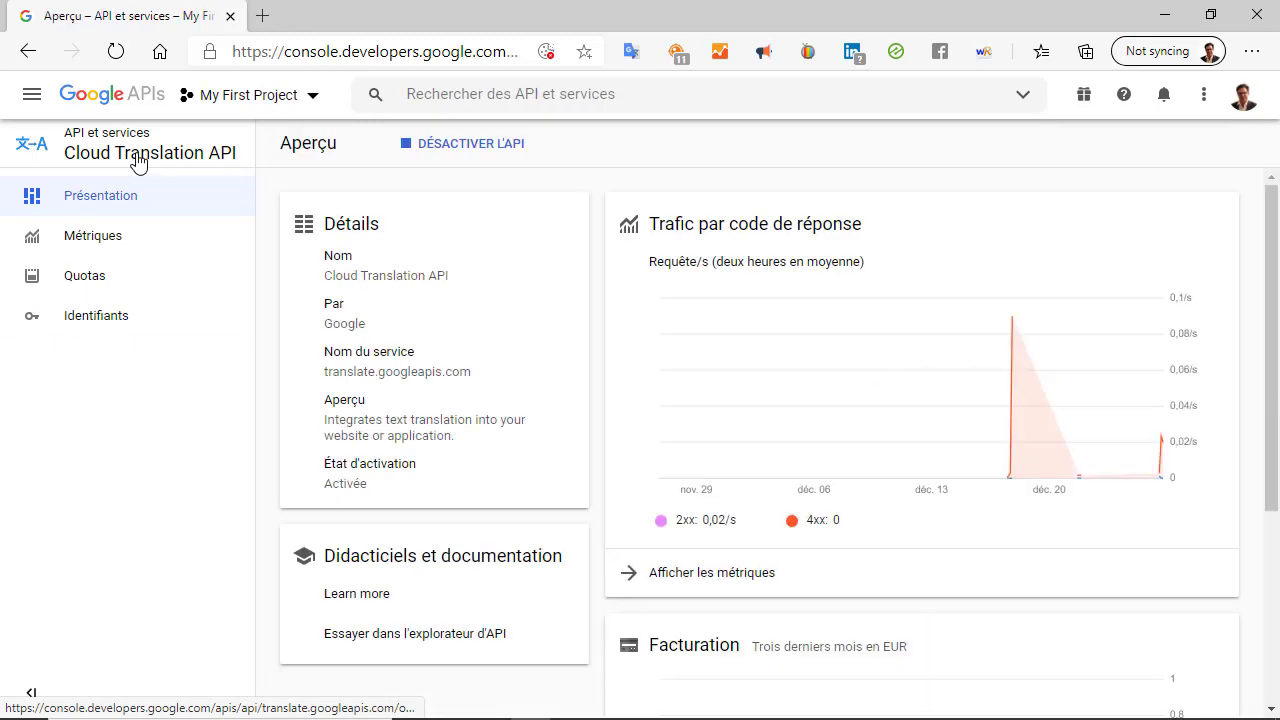
{"action": "left_click", "coordinate": [32, 94]}
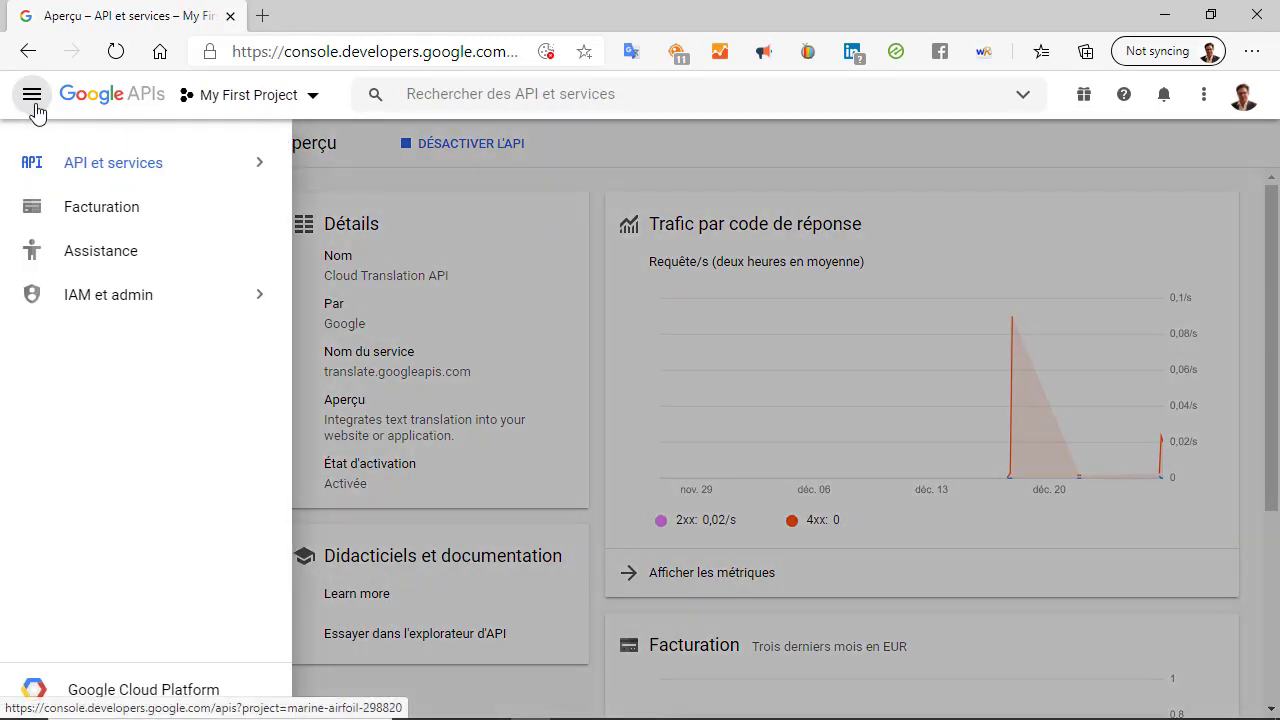
{"action": "left_click", "coordinate": [27, 157]}
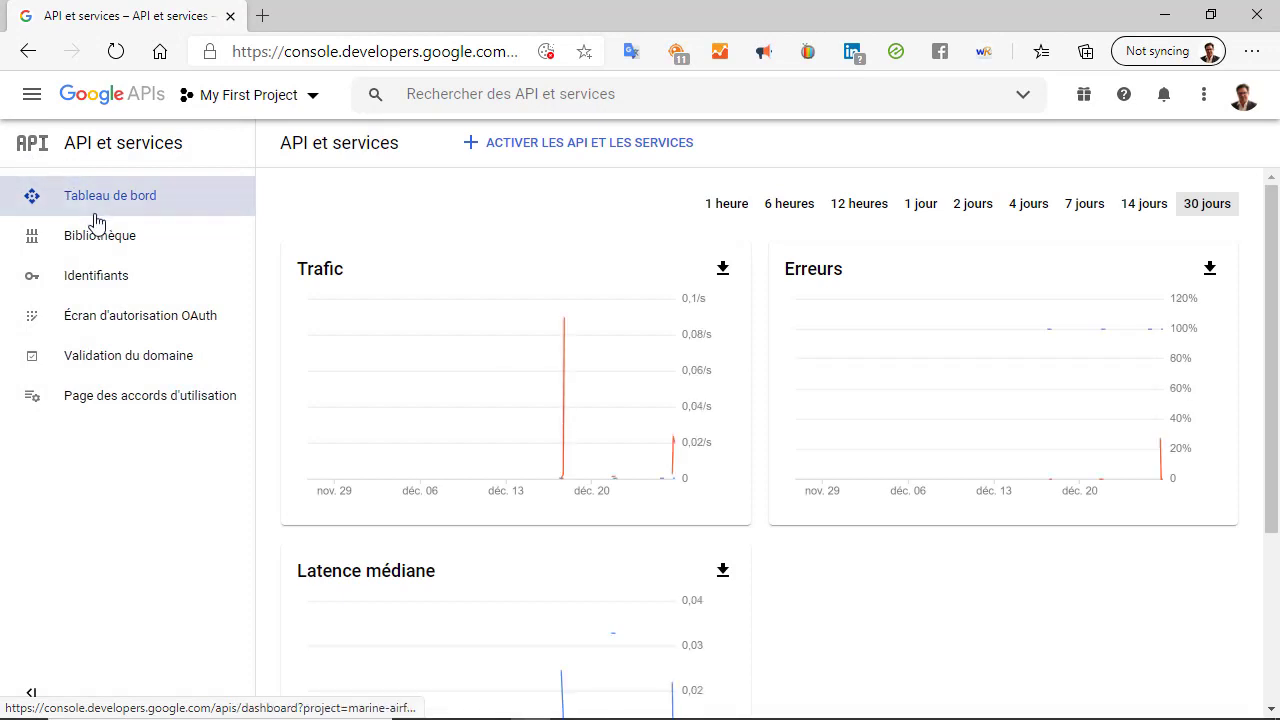
Find the Cloud Translation API in the library via 'trans' and show its documentation section
{"action": "left_click", "coordinate": [96, 236]}
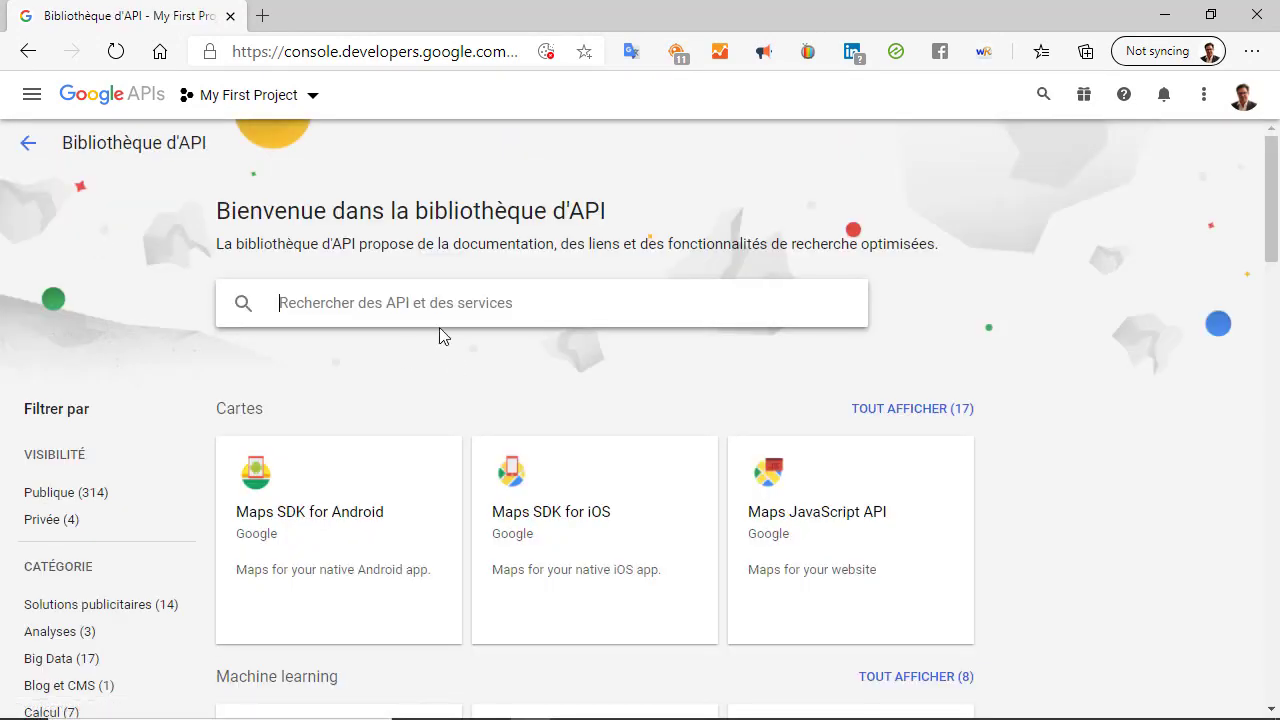
{"action": "left_click", "coordinate": [427, 302]}
{"action": "type", "text": "tran"}
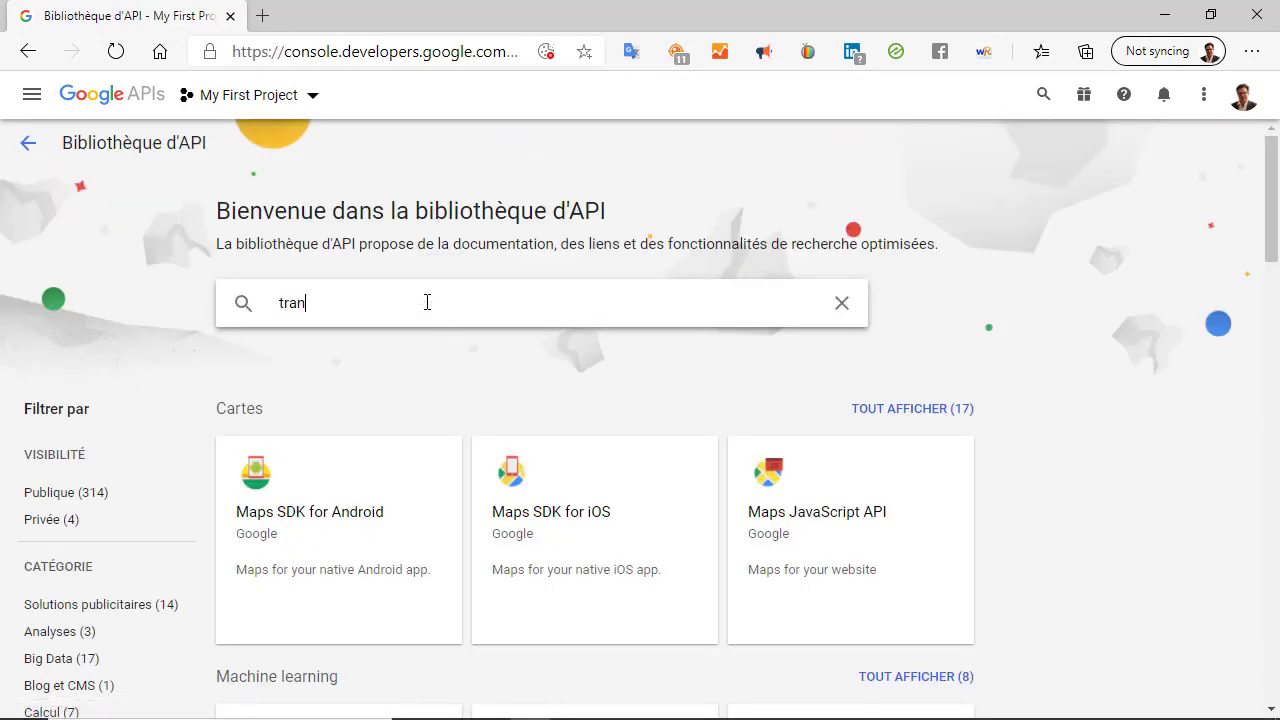
{"action": "type", "text": "s"}
{"action": "left_click", "coordinate": [427, 310]}
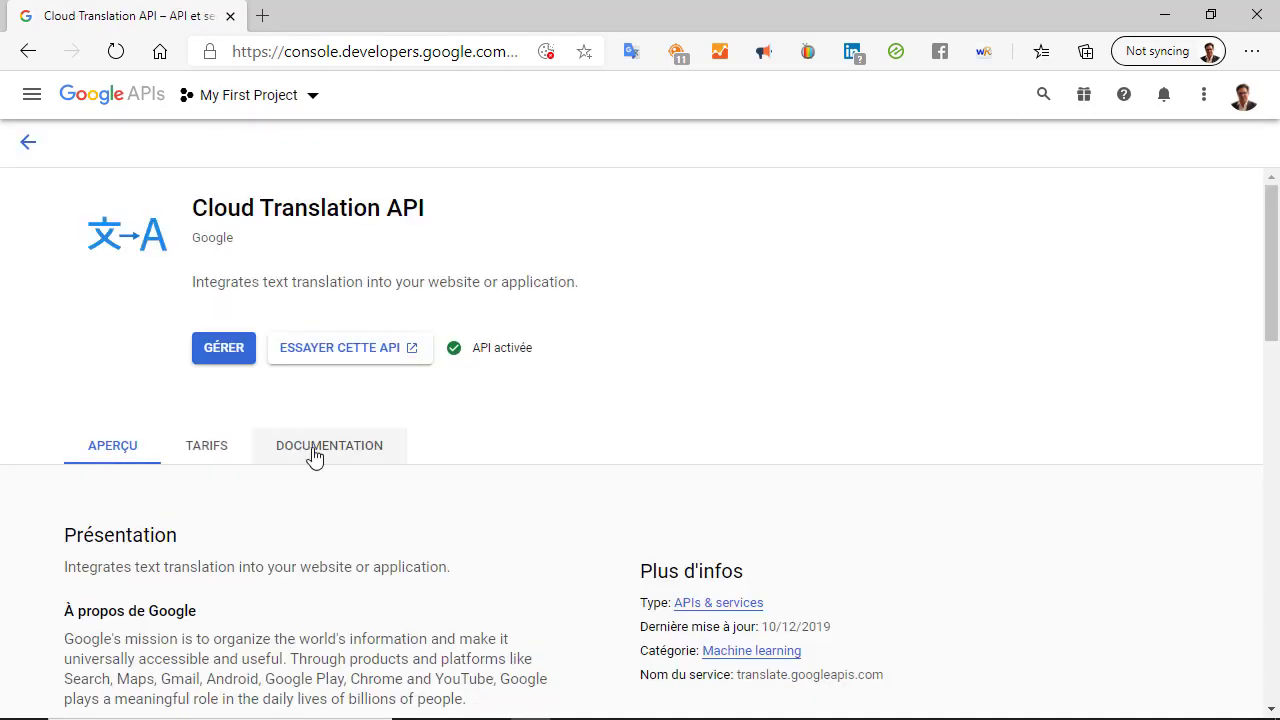
{"action": "left_click", "coordinate": [314, 455]}
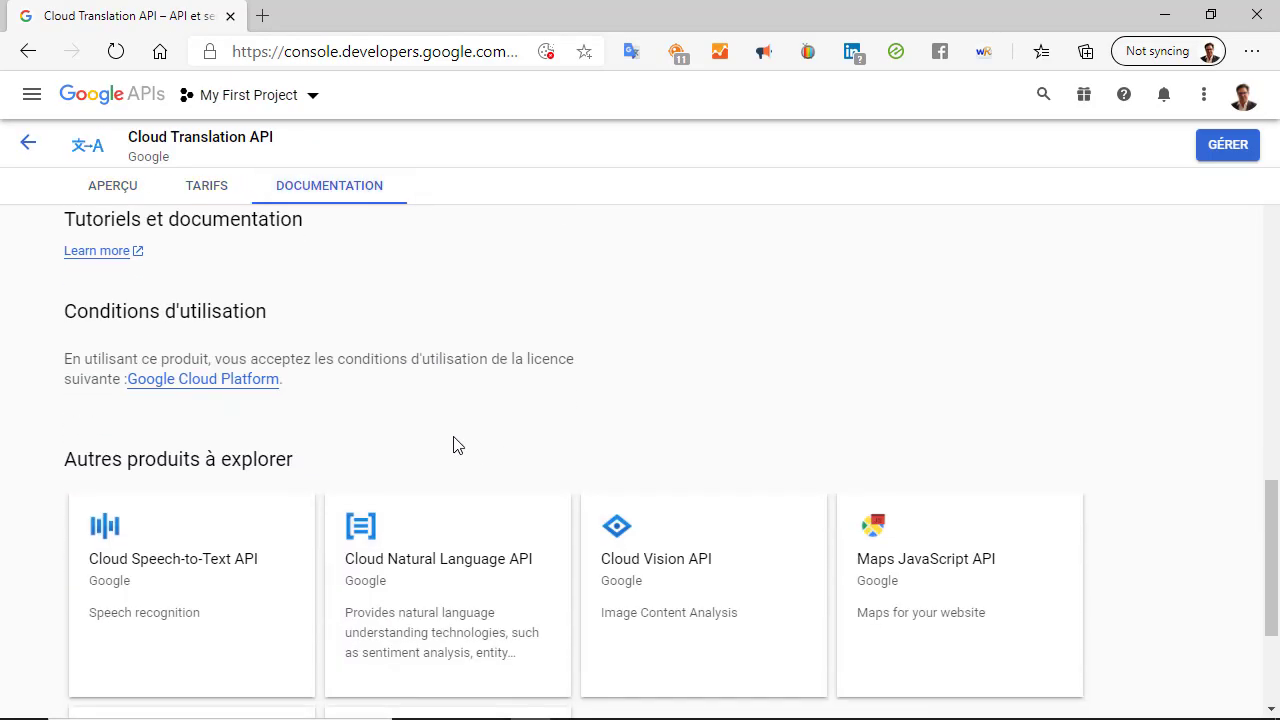
Open the translation tutorial and copy its full example Google Translate API address
{"action": "left_click", "coordinate": [86, 251]}
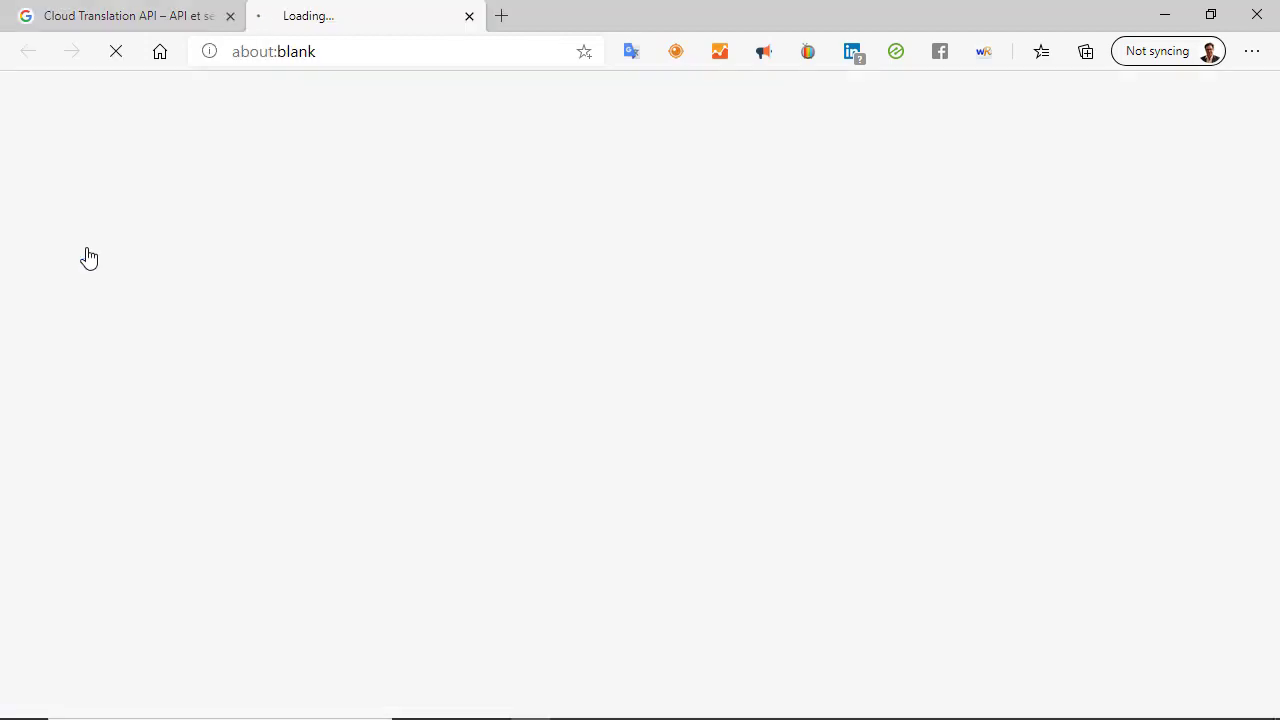
{"action": "scroll", "coordinate": [763, 430], "scroll_direction": "down", "scroll_amount": 3}
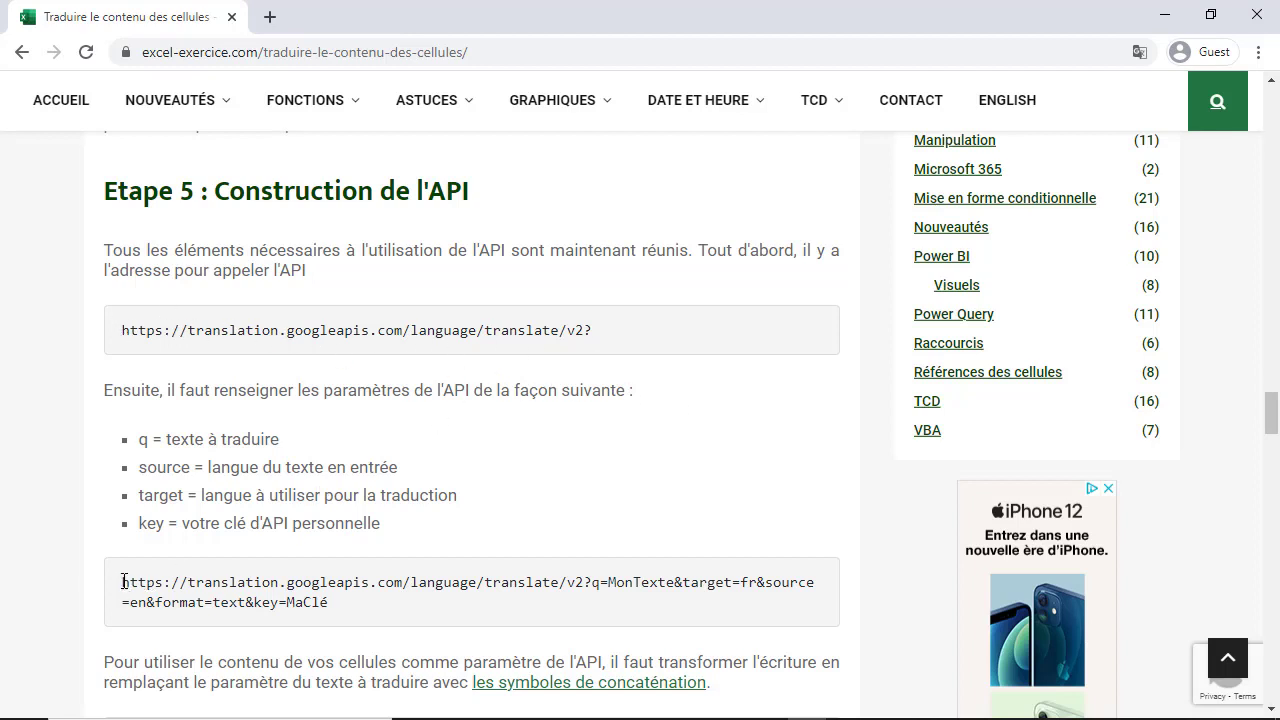
{"action": "left_click_drag", "start_coordinate": [124, 582], "coordinate": [338, 602]}
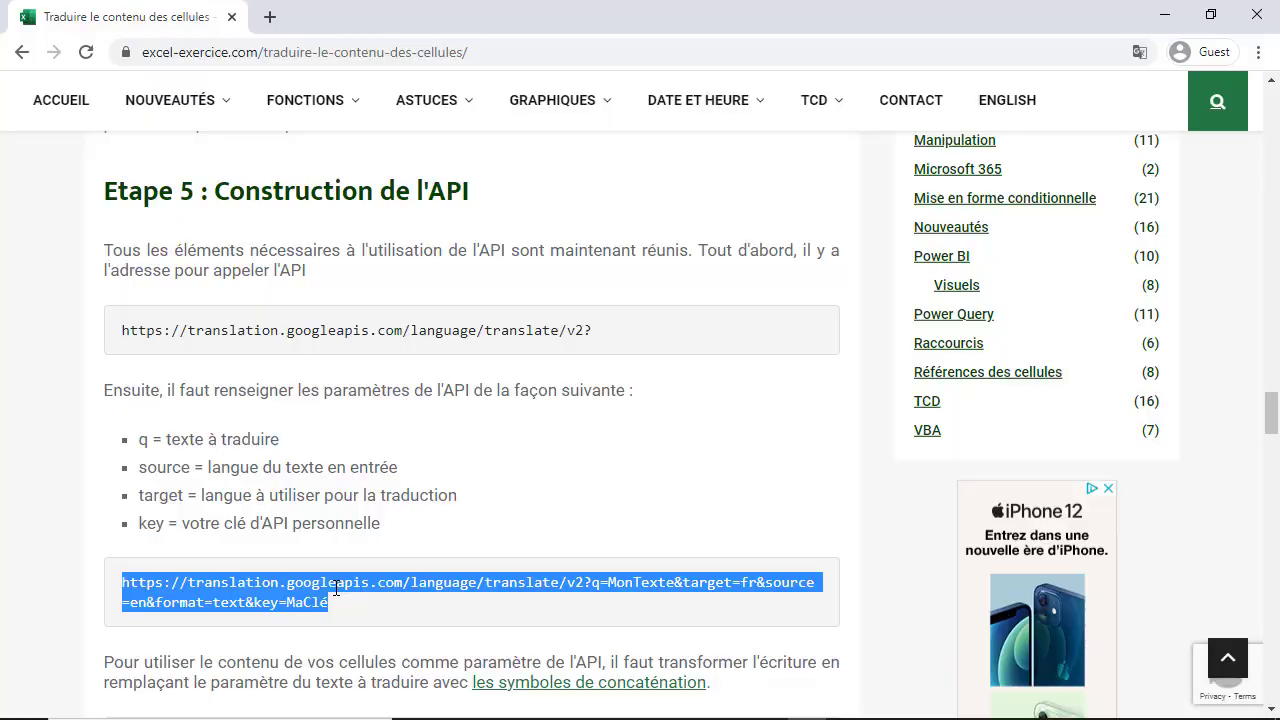
{"action": "key", "text": "alt+Tab"}
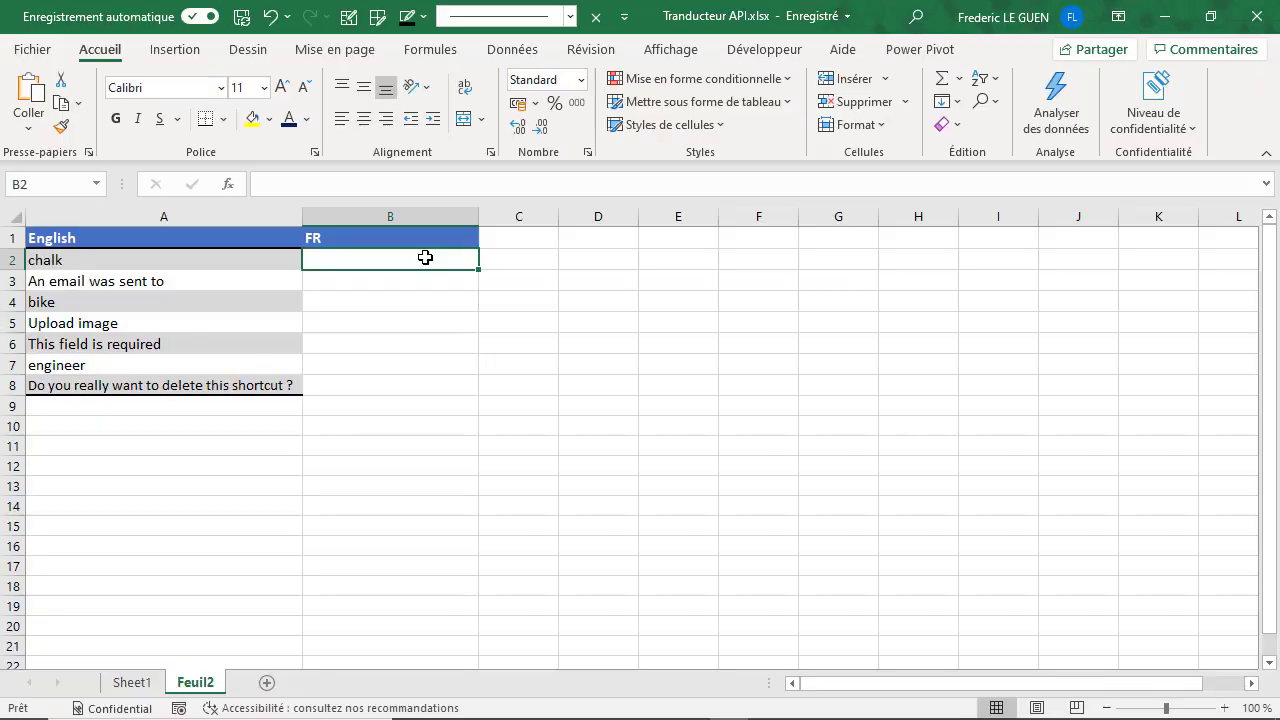
Write a =SERVICEWEB formula in B2 around the pasted API address, then copy the project's API key
{"action": "left_click", "coordinate": [417, 183]}
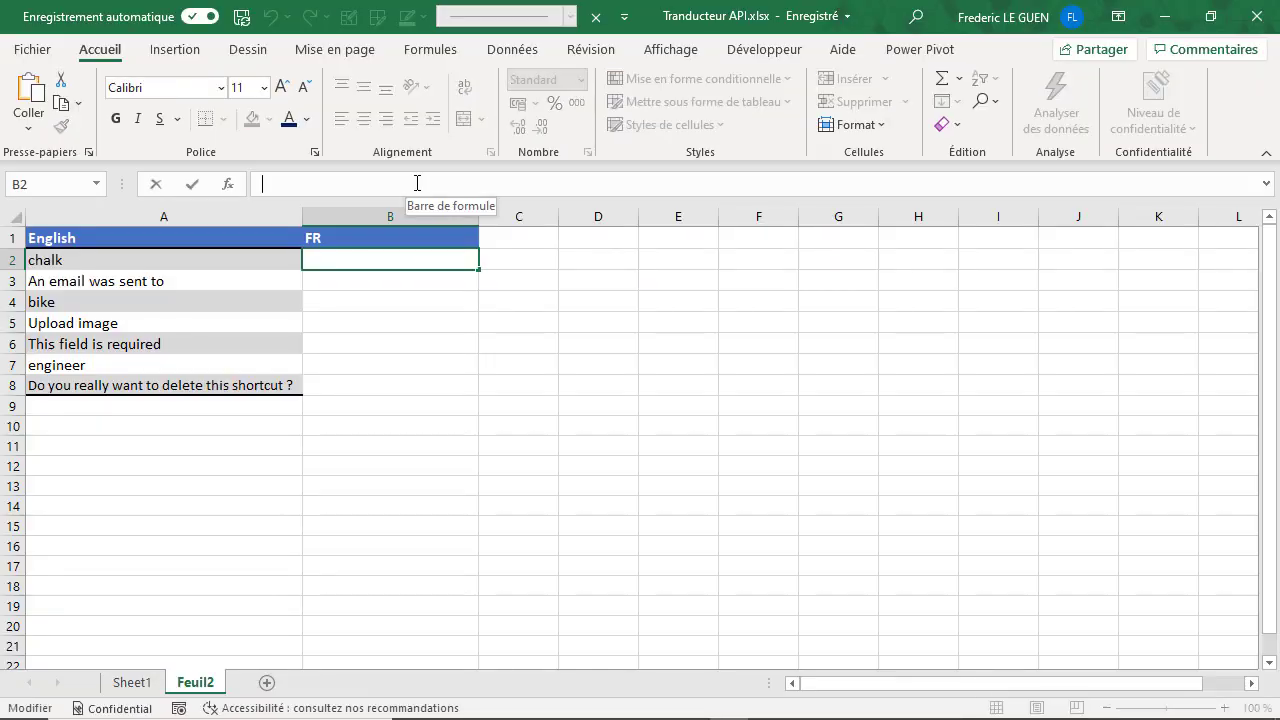
{"action": "type", "text": "=SERV"}
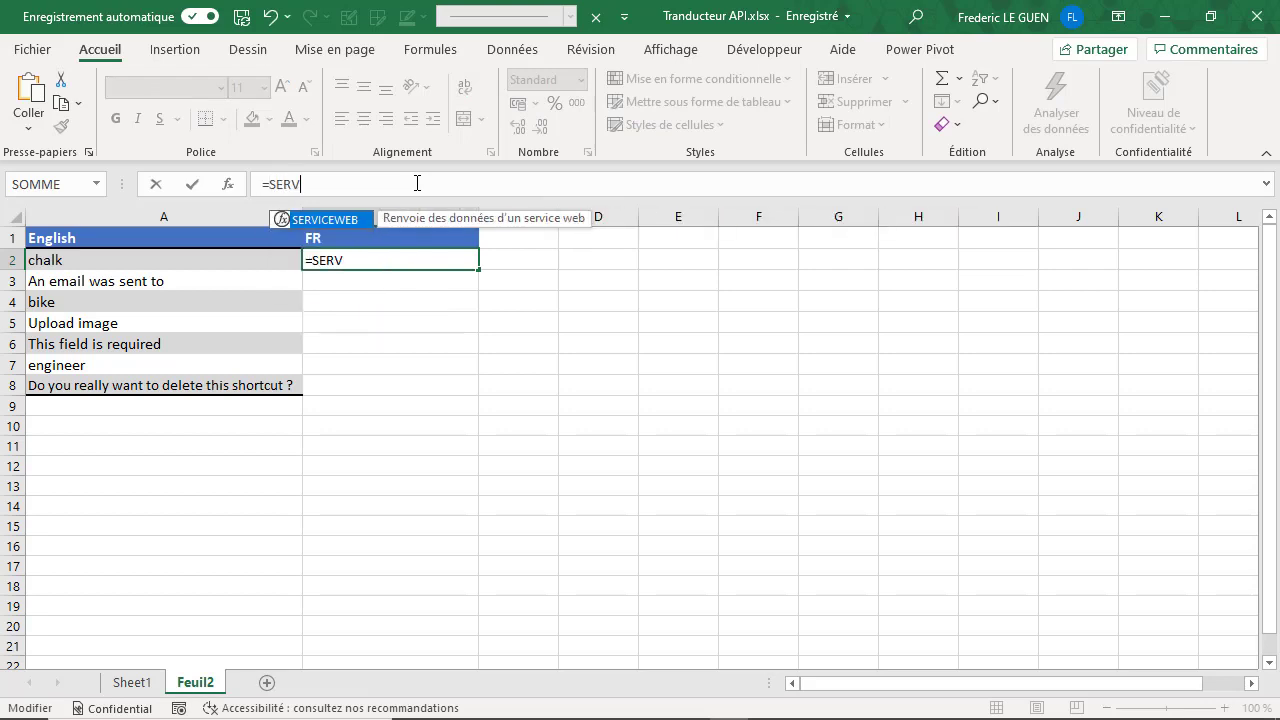
{"action": "key", "text": "Tab"}
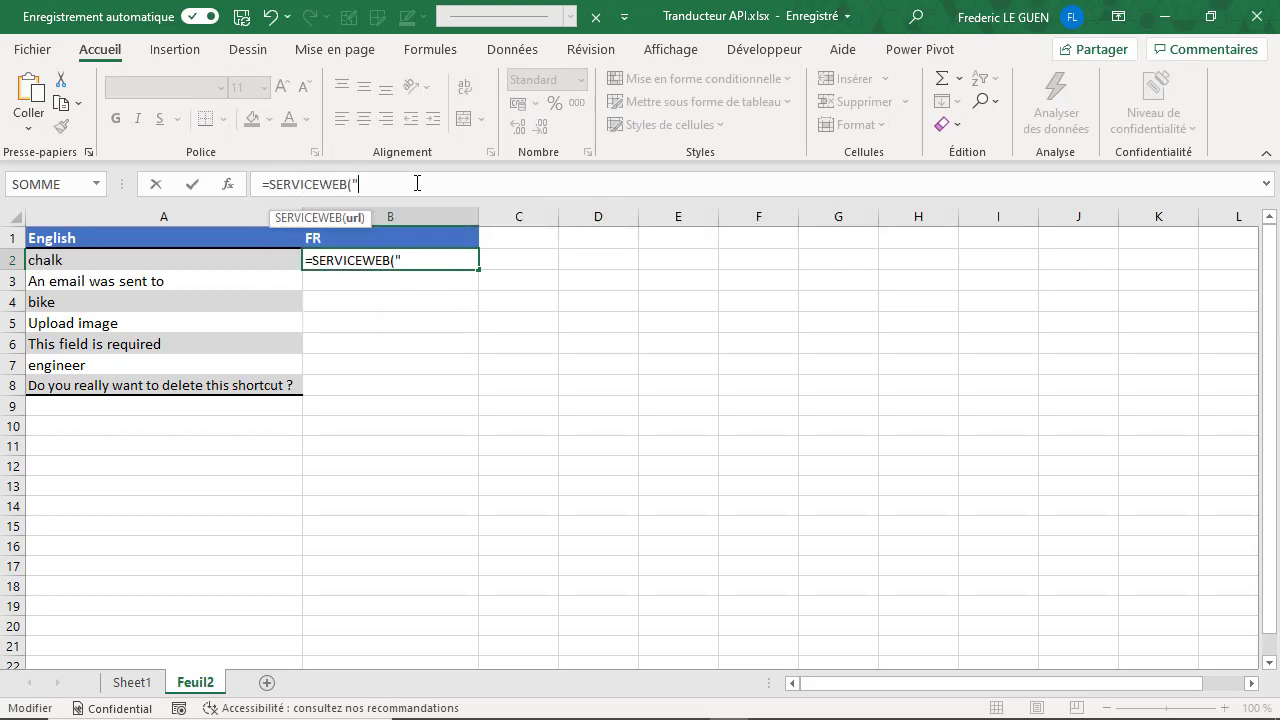
{"action": "type", "text": "https://translation.googleapis.com/language/translate/v2?q=MonTexte&target=fr&source=en&format=text&key=MaClé"}
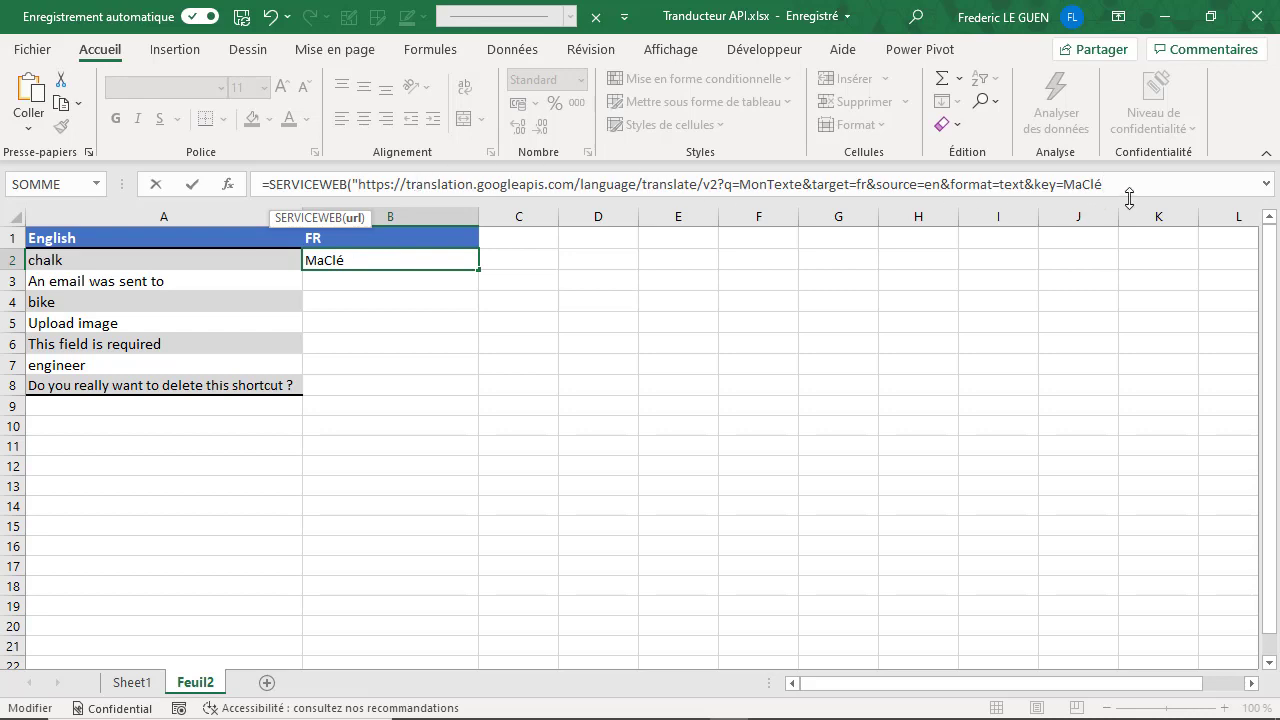
{"action": "type", "text": ")"}
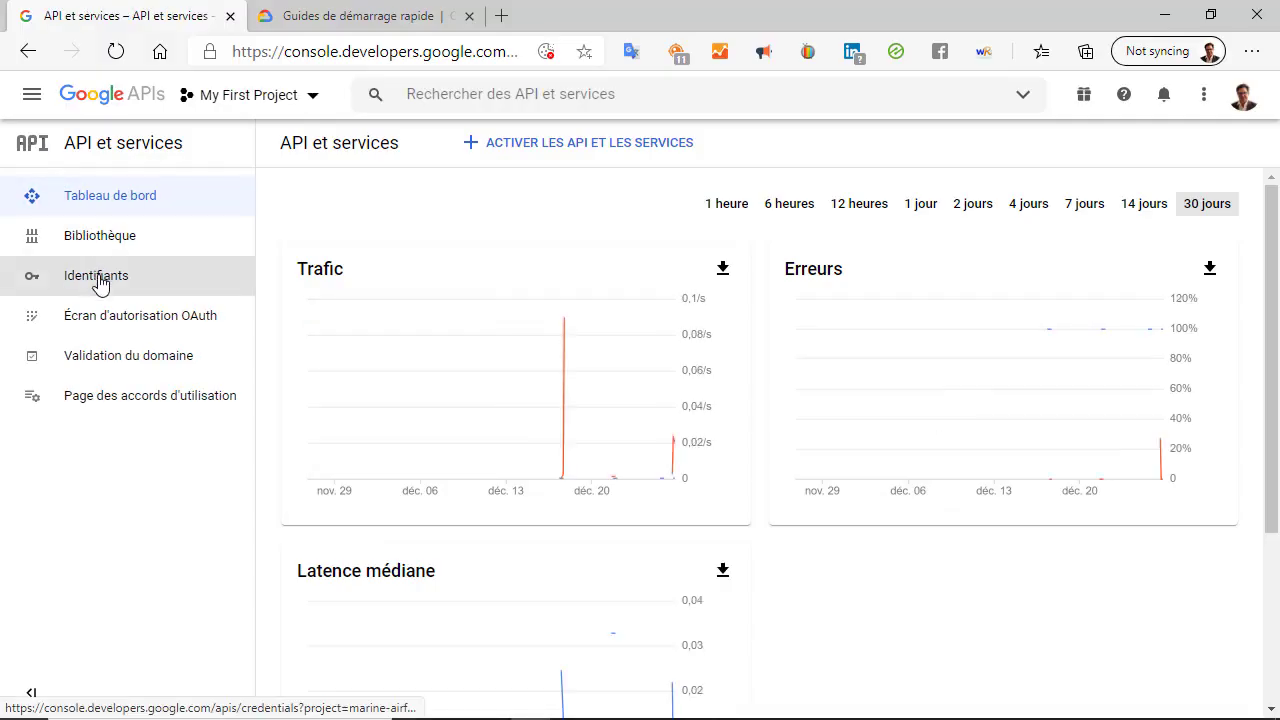
{"action": "left_click", "coordinate": [98, 279]}
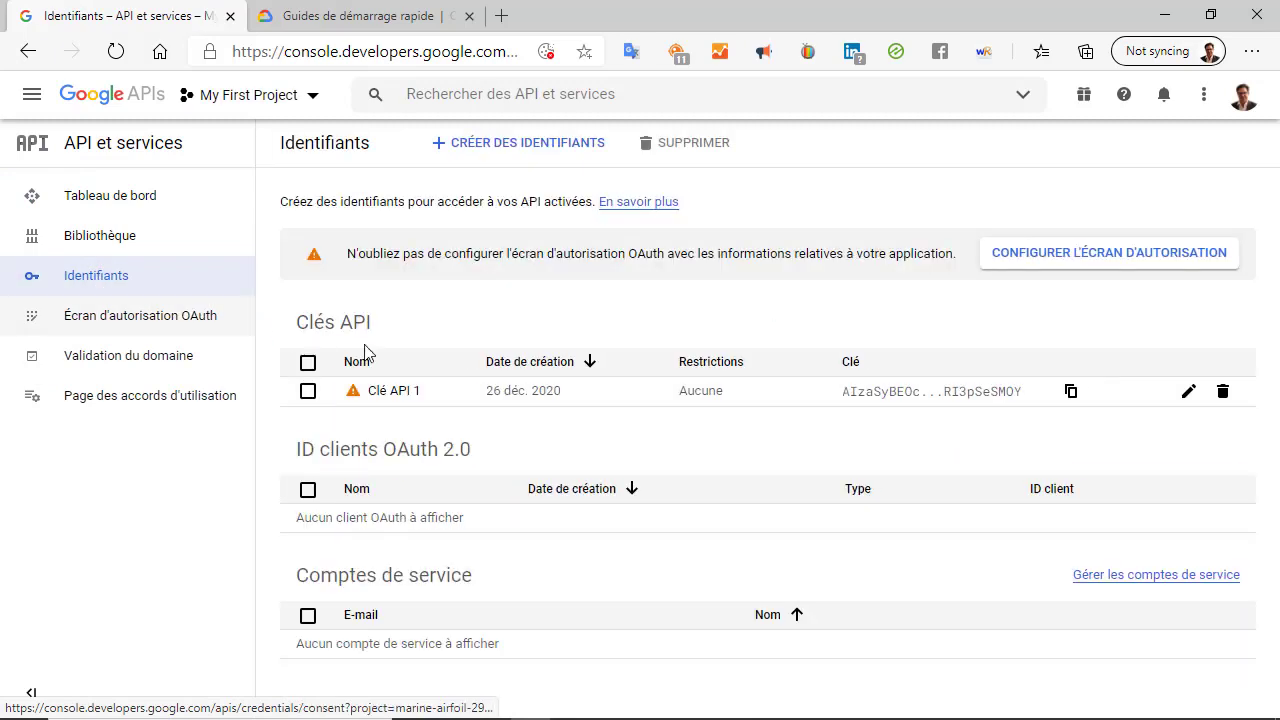
{"action": "left_click", "coordinate": [1071, 393]}
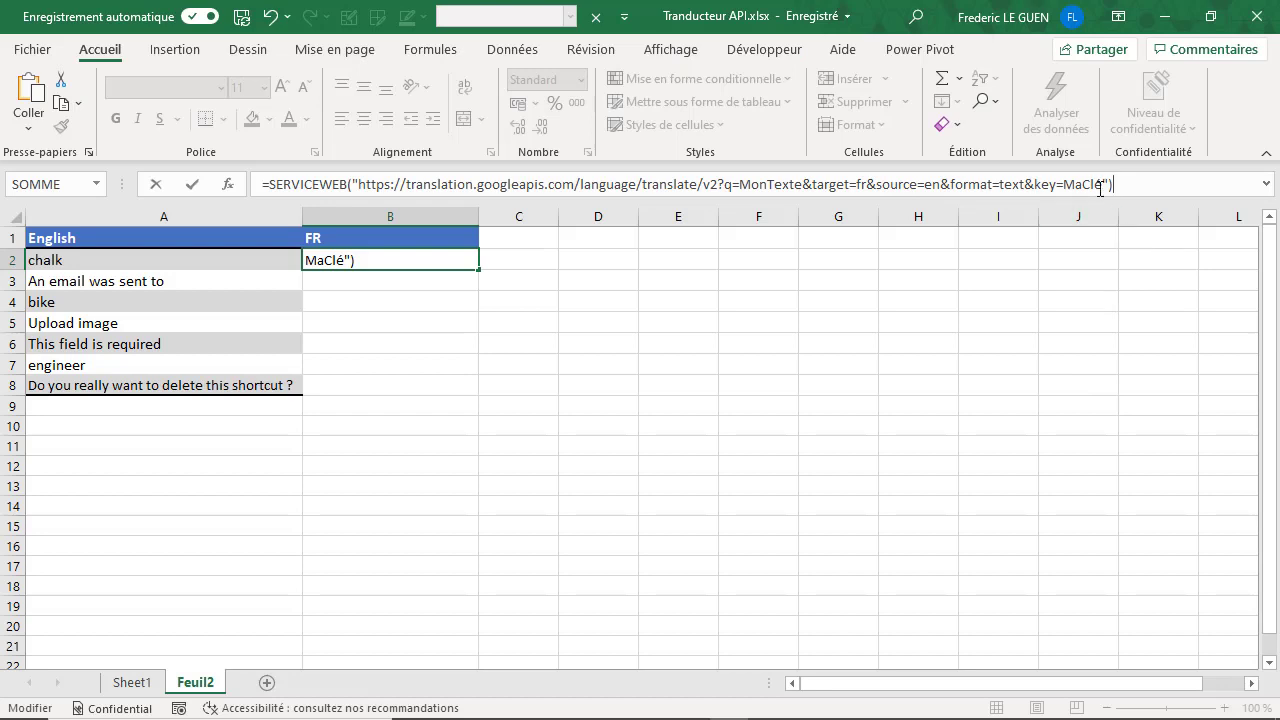
Paste the API key over the MaClé placeholder in B2's formula and confirm it
{"action": "left_click_drag", "start_coordinate": [1064, 184], "coordinate": [1102, 184]}
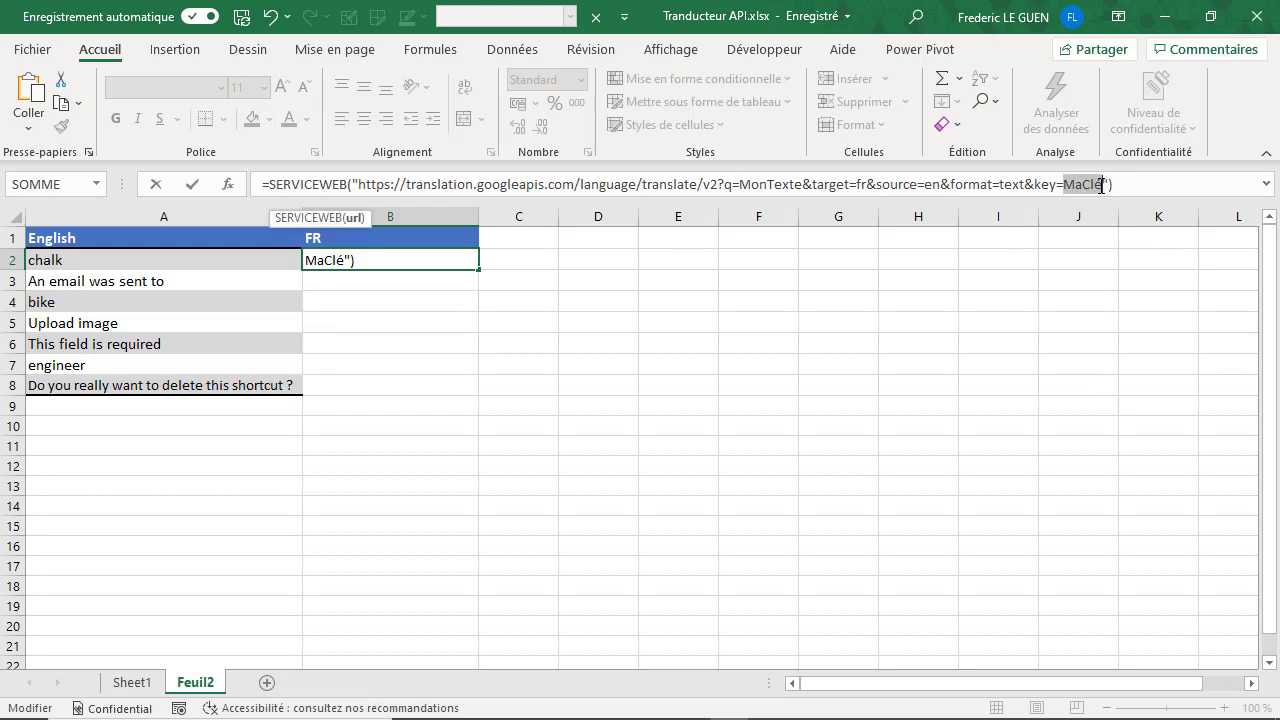
{"action": "key", "text": "ctrl+v"}
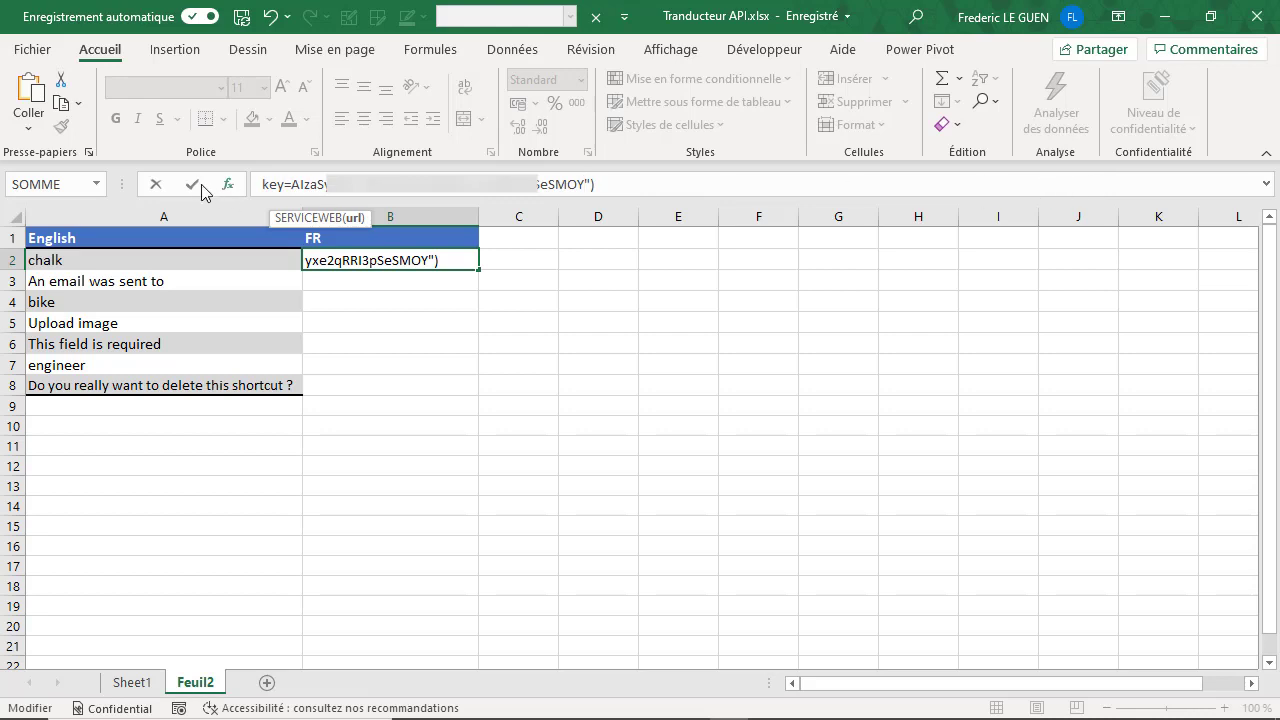
{"action": "left_click", "coordinate": [193, 181]}
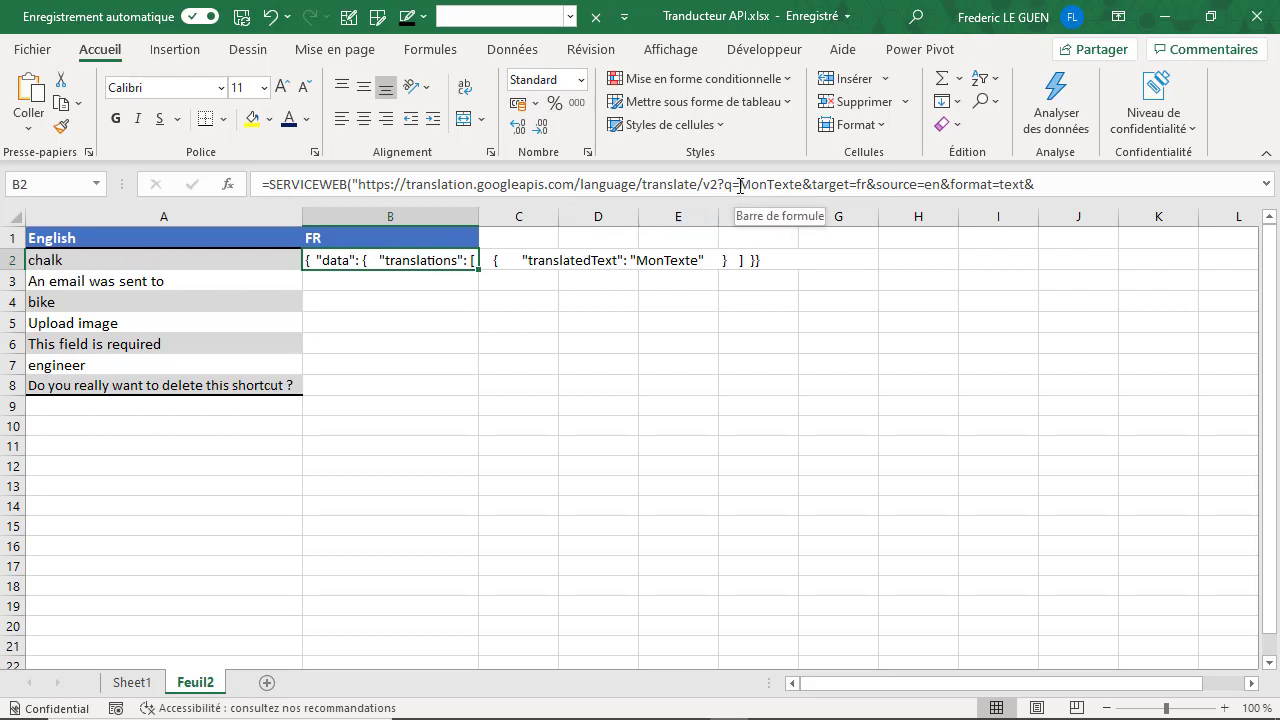
Replace MonTexte in B2's formula with a reference to A2, so 'chalk' returns 'craie'
{"action": "left_click_drag", "start_coordinate": [740, 185], "coordinate": [803, 185]}
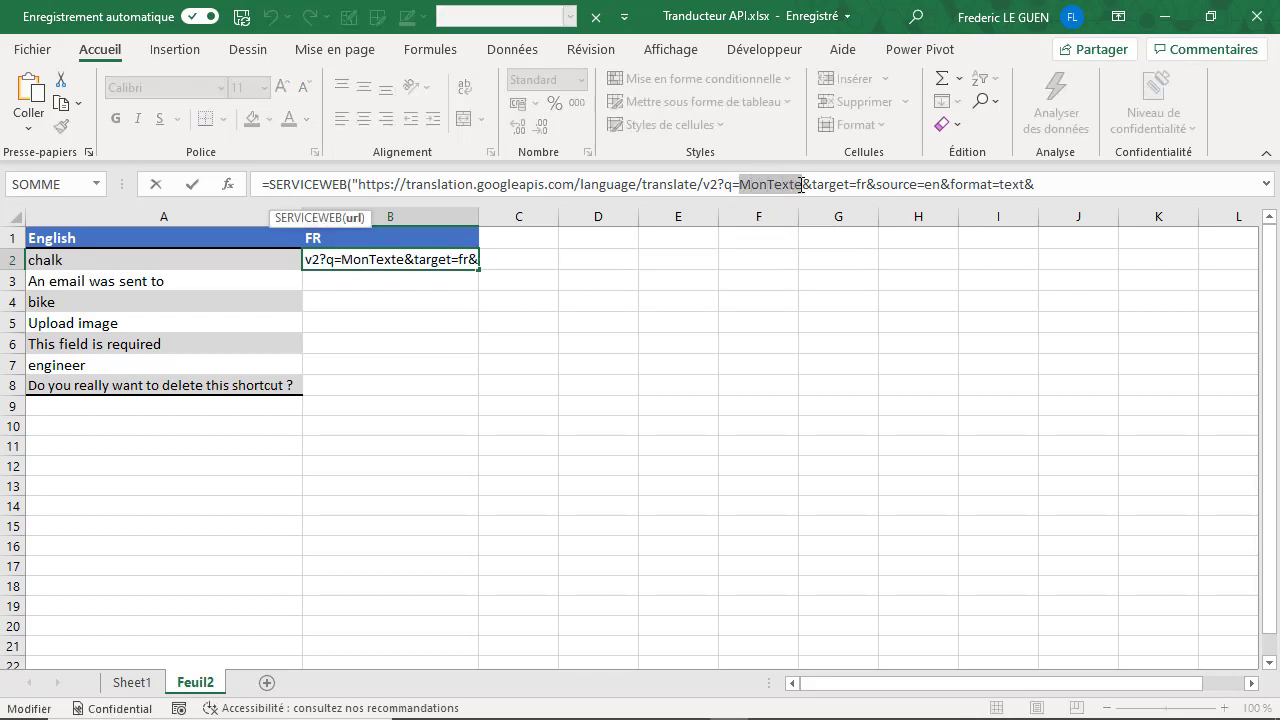
{"action": "type", "text": "\""}
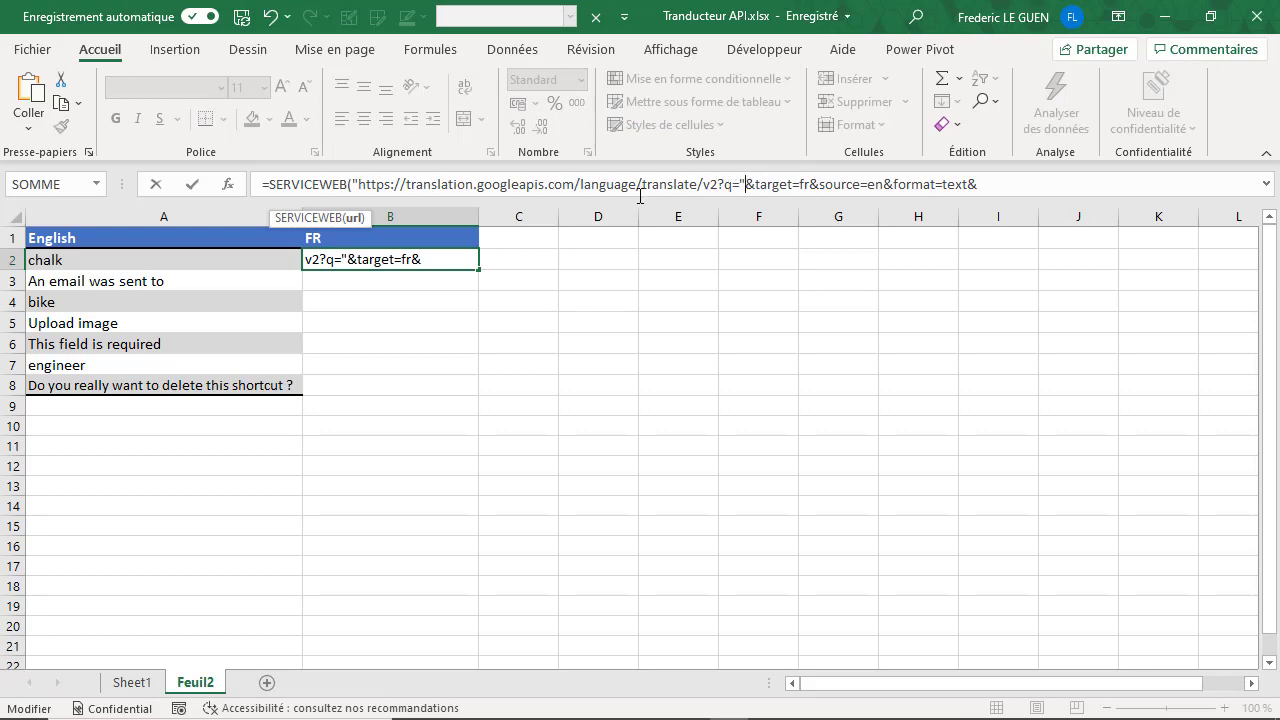
{"action": "type", "text": "&"}
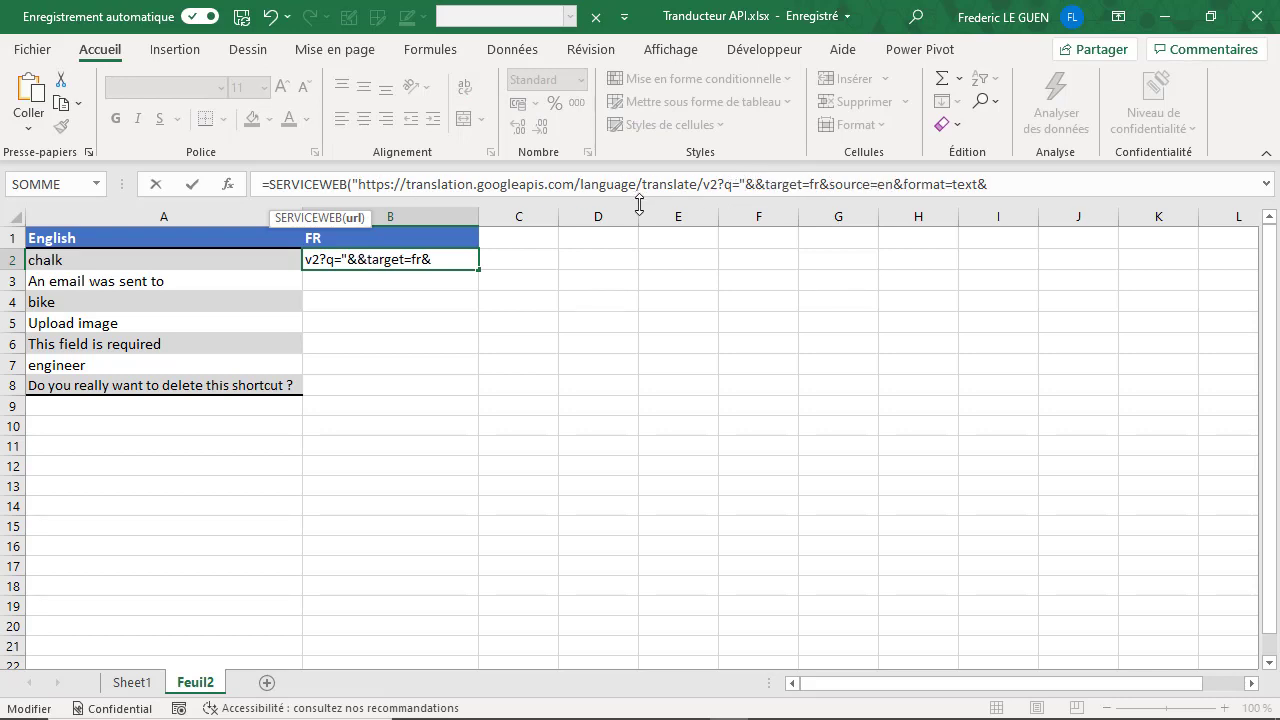
{"action": "left_click", "coordinate": [142, 257]}
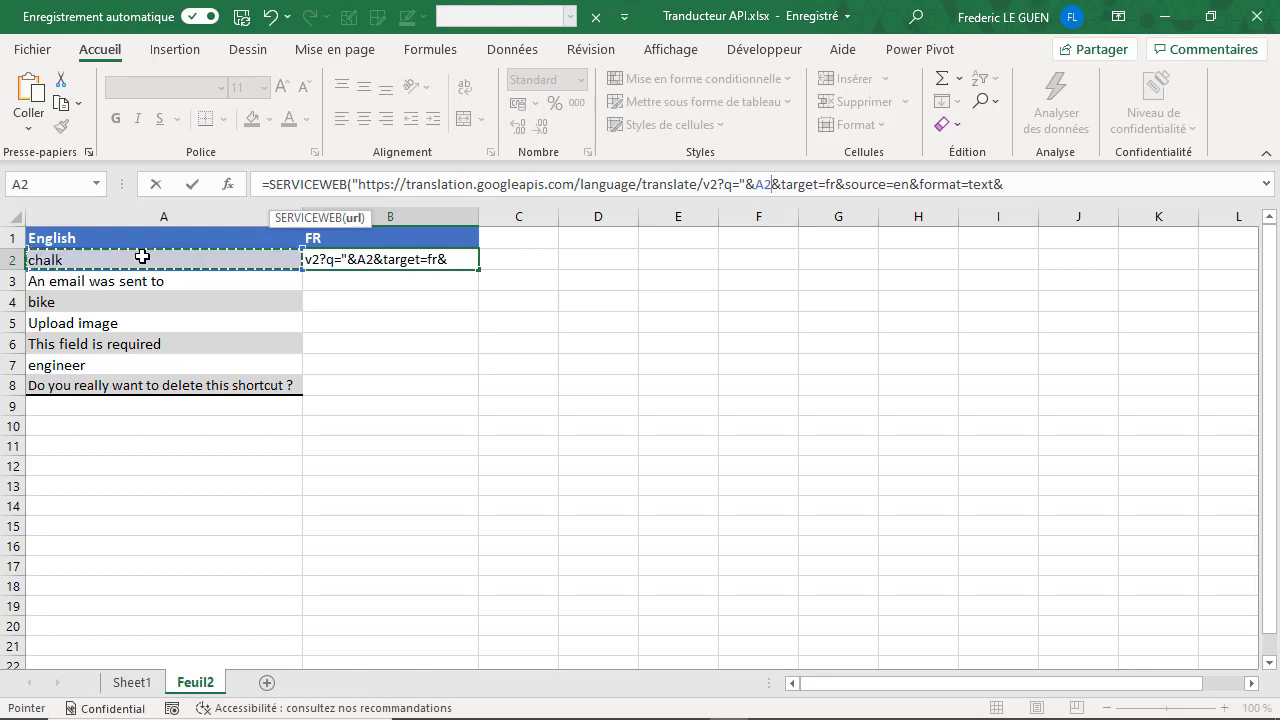
{"action": "type", "text": "&"}
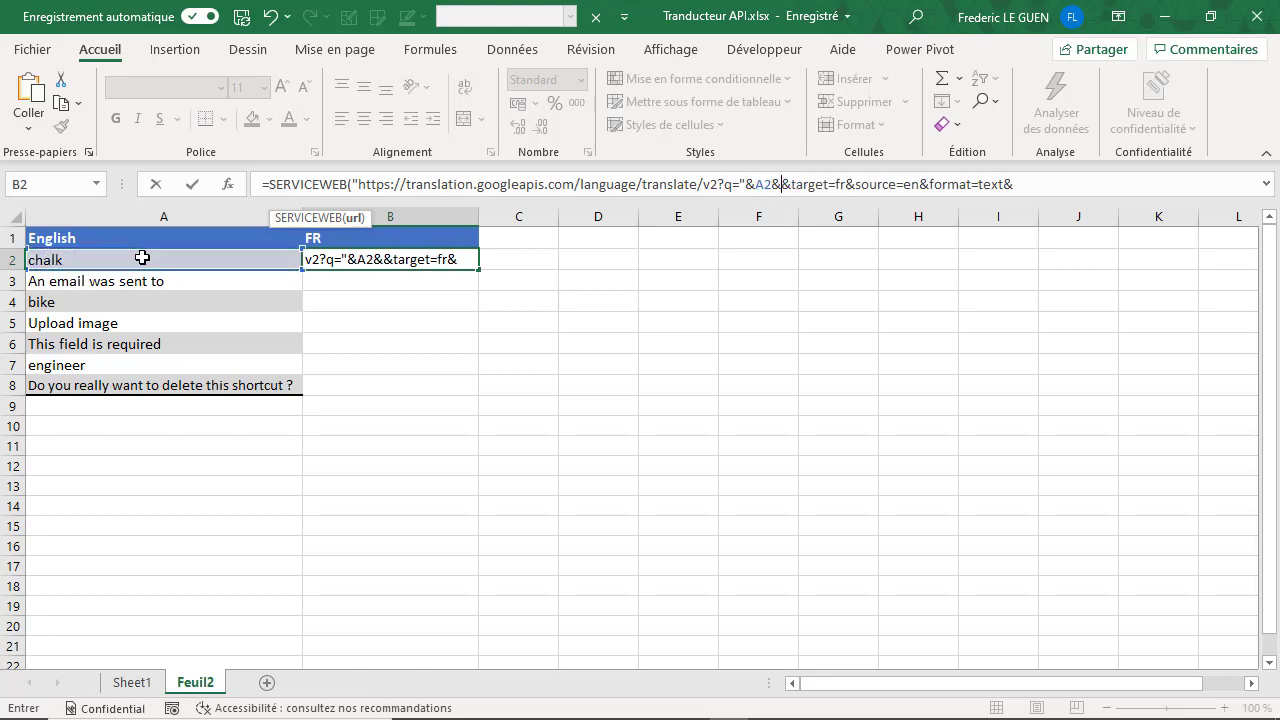
{"action": "type", "text": "\""}
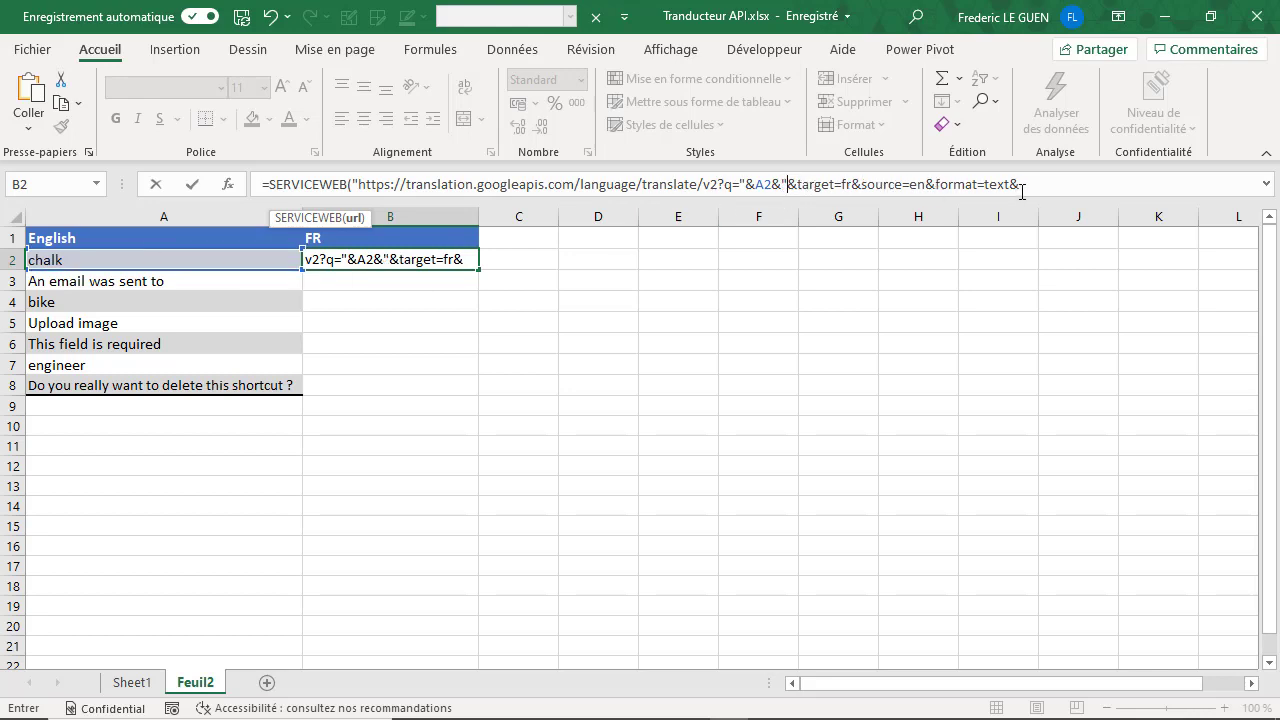
{"action": "left_click", "coordinate": [191, 186]}
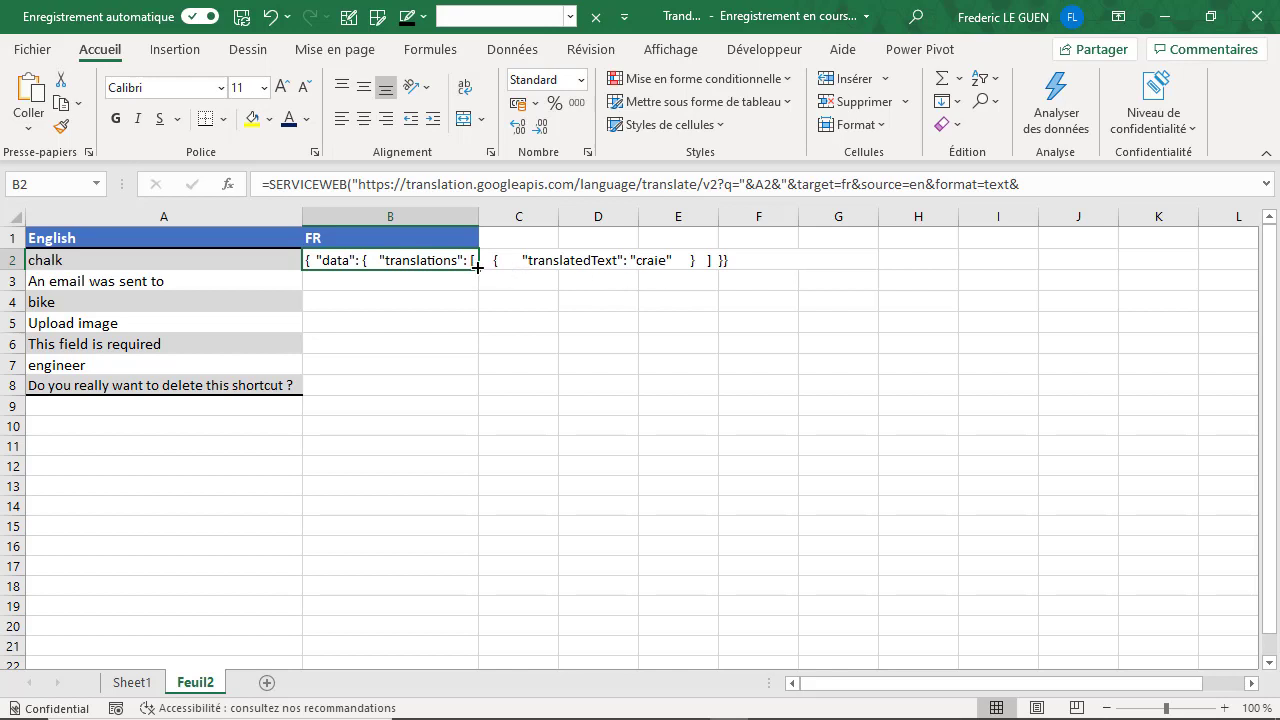
Fill the B2 translation formula down through B8 so every English phrase gets its French response
{"action": "left_click_drag", "start_coordinate": [477, 268], "coordinate": [469, 352]}
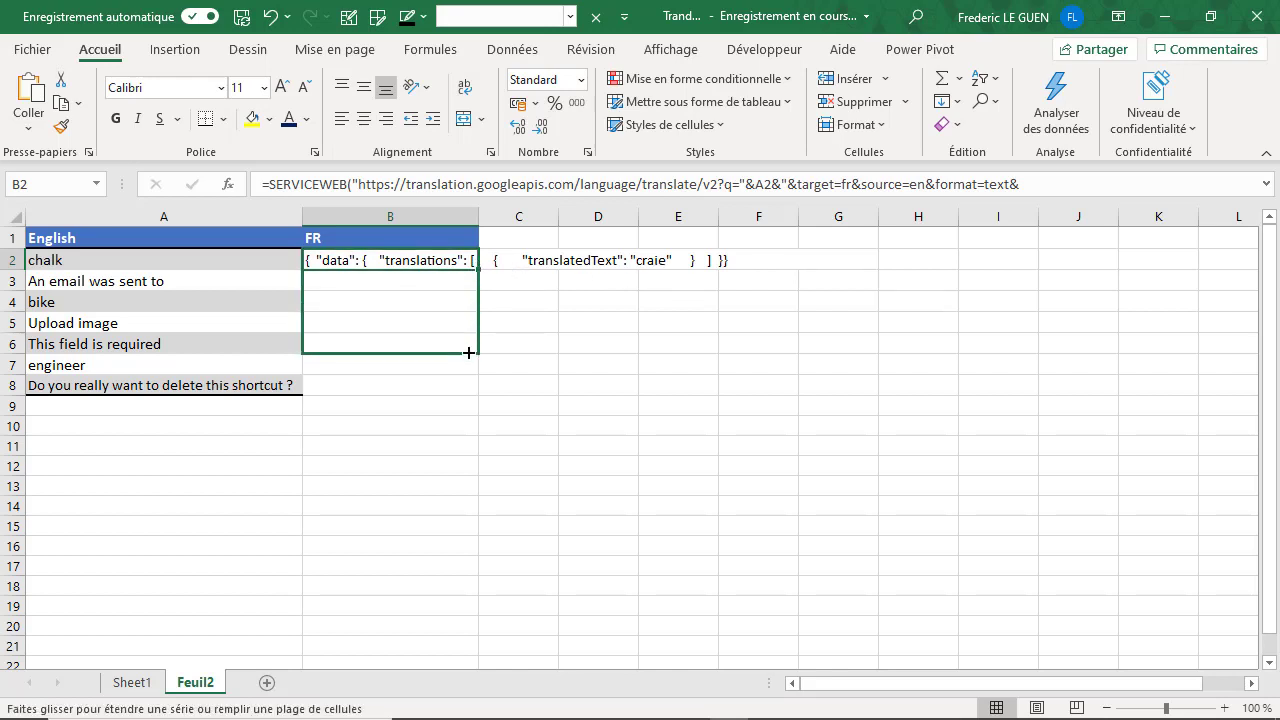
{"action": "left_click_drag", "start_coordinate": [469, 352], "coordinate": [469, 386]}
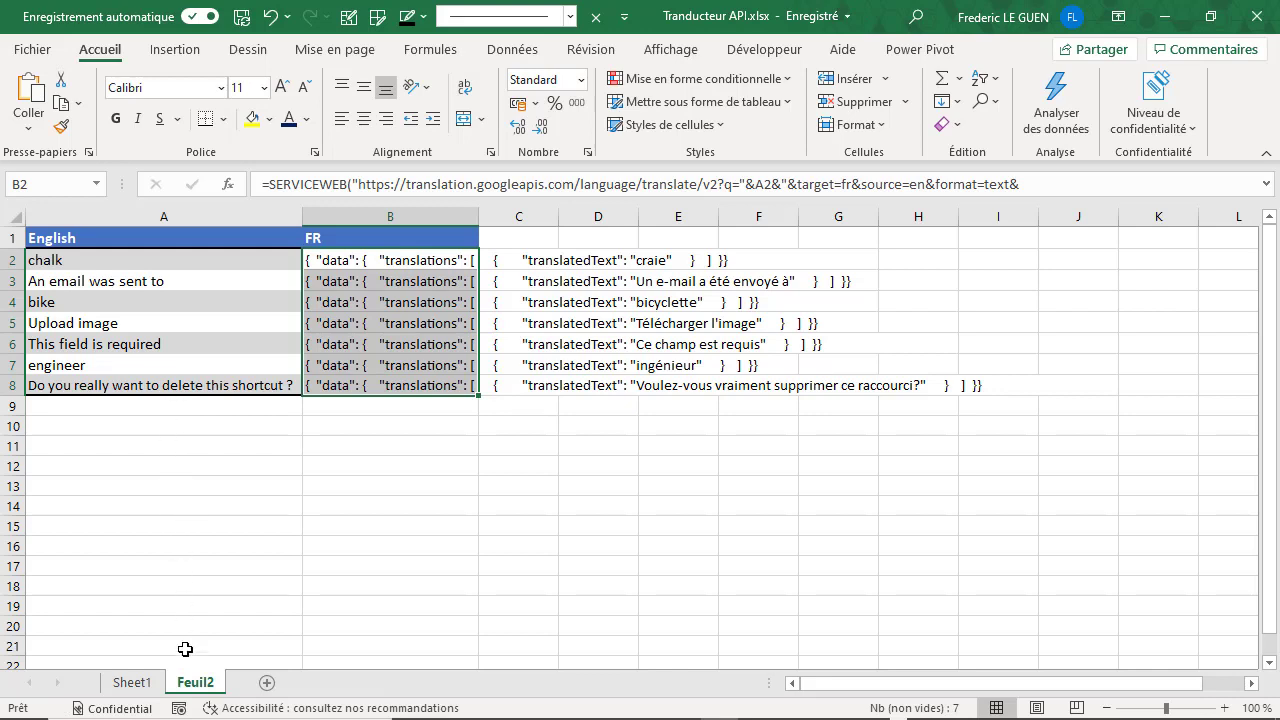
Duplicate the Feuil2 sheet and paste column B back as static values
{"action": "left_click_drag", "start_coordinate": [192, 684], "coordinate": [250, 682]}
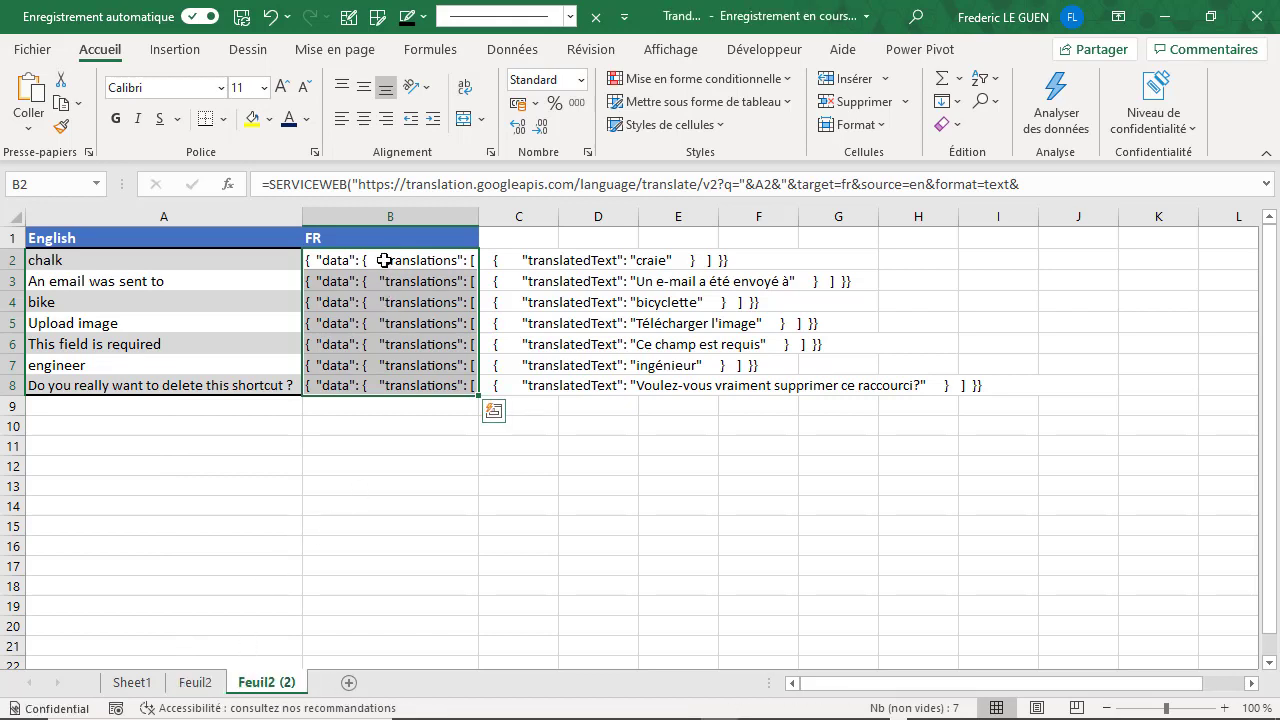
{"action": "left_click", "coordinate": [60, 105]}
{"action": "left_click", "coordinate": [28, 118]}
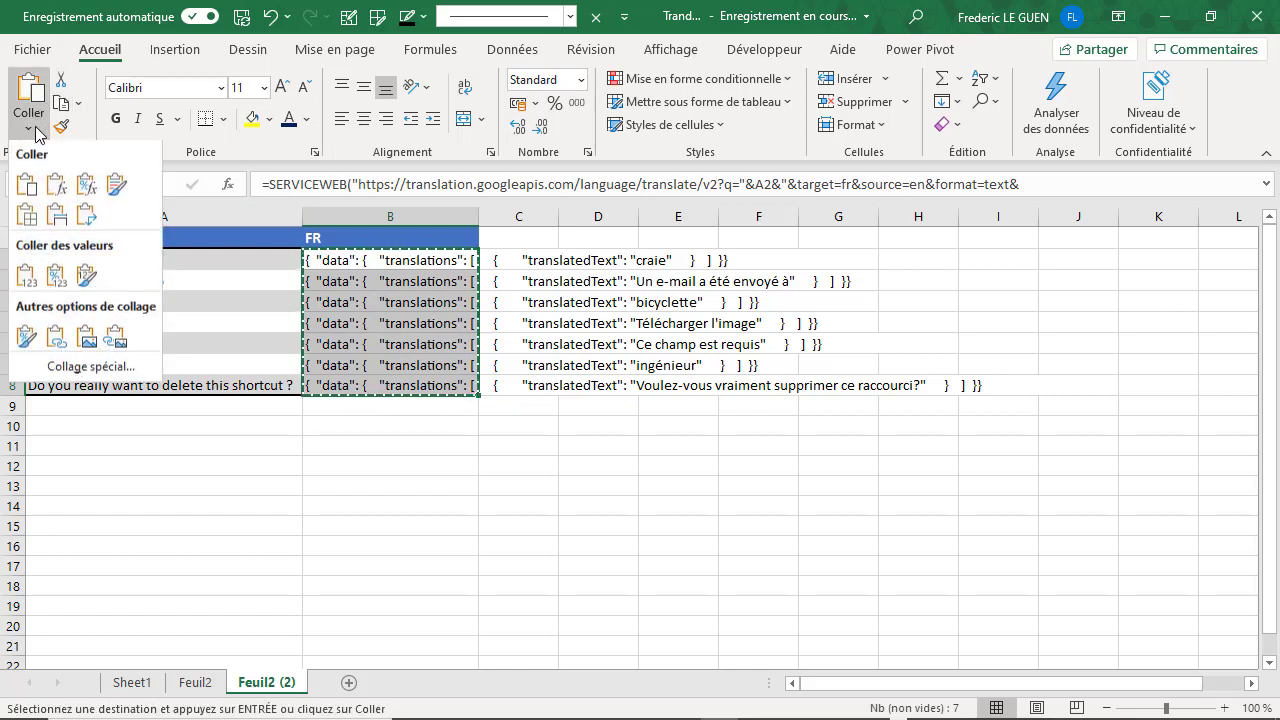
{"action": "left_click", "coordinate": [22, 280]}
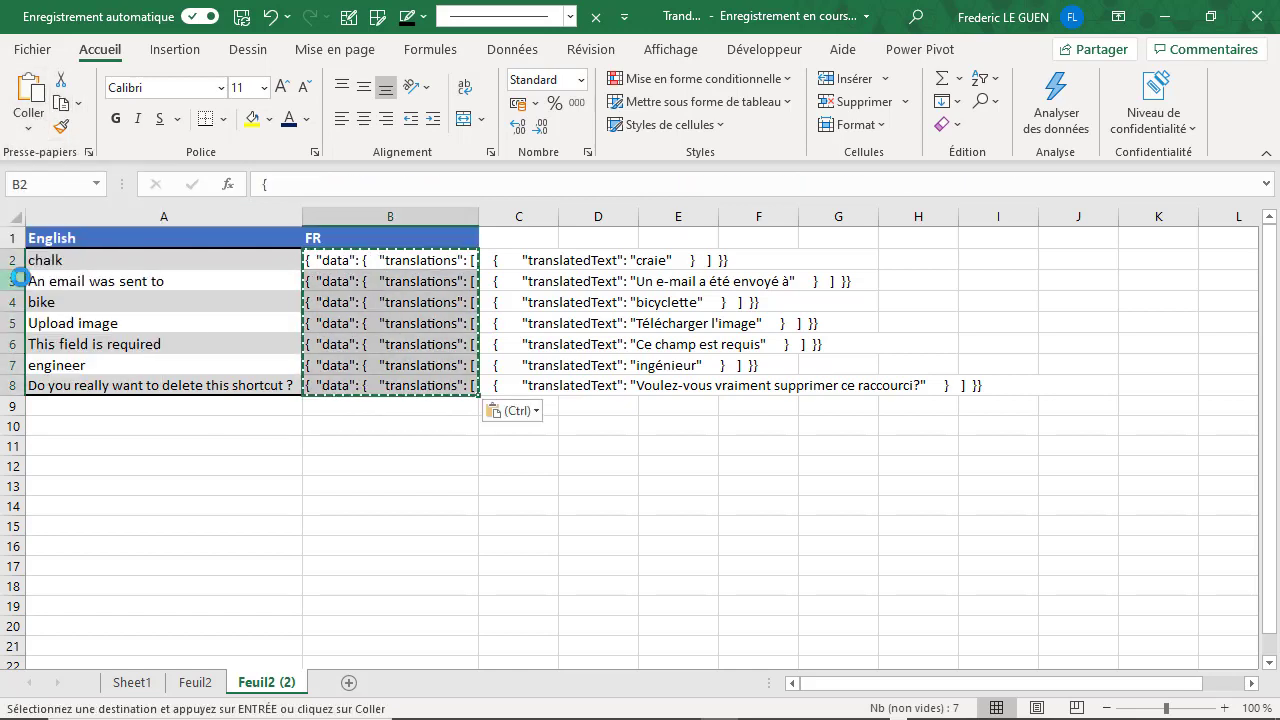
Copy B2's JSON prefix text, up to the translation 'craie', from the expanded formula bar
{"action": "left_click", "coordinate": [1266, 186]}
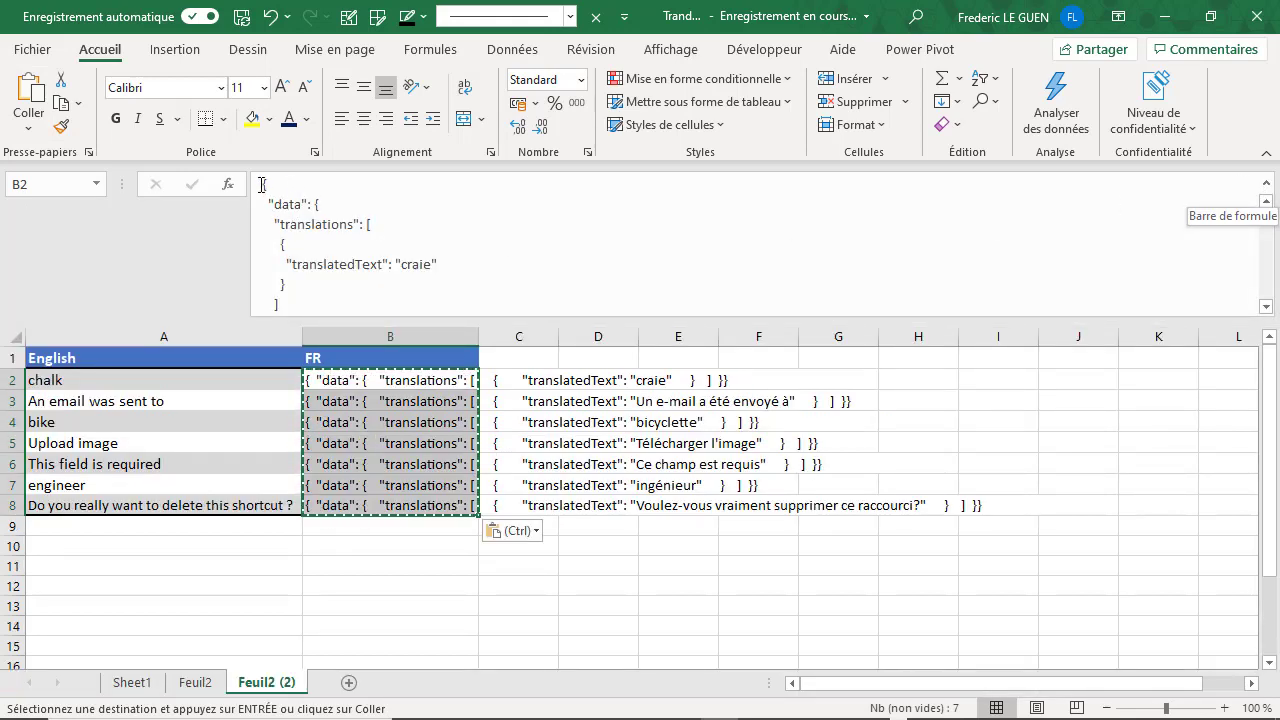
{"action": "left_click_drag", "start_coordinate": [261, 184], "coordinate": [400, 262]}
{"action": "key", "text": "ctrl+c"}
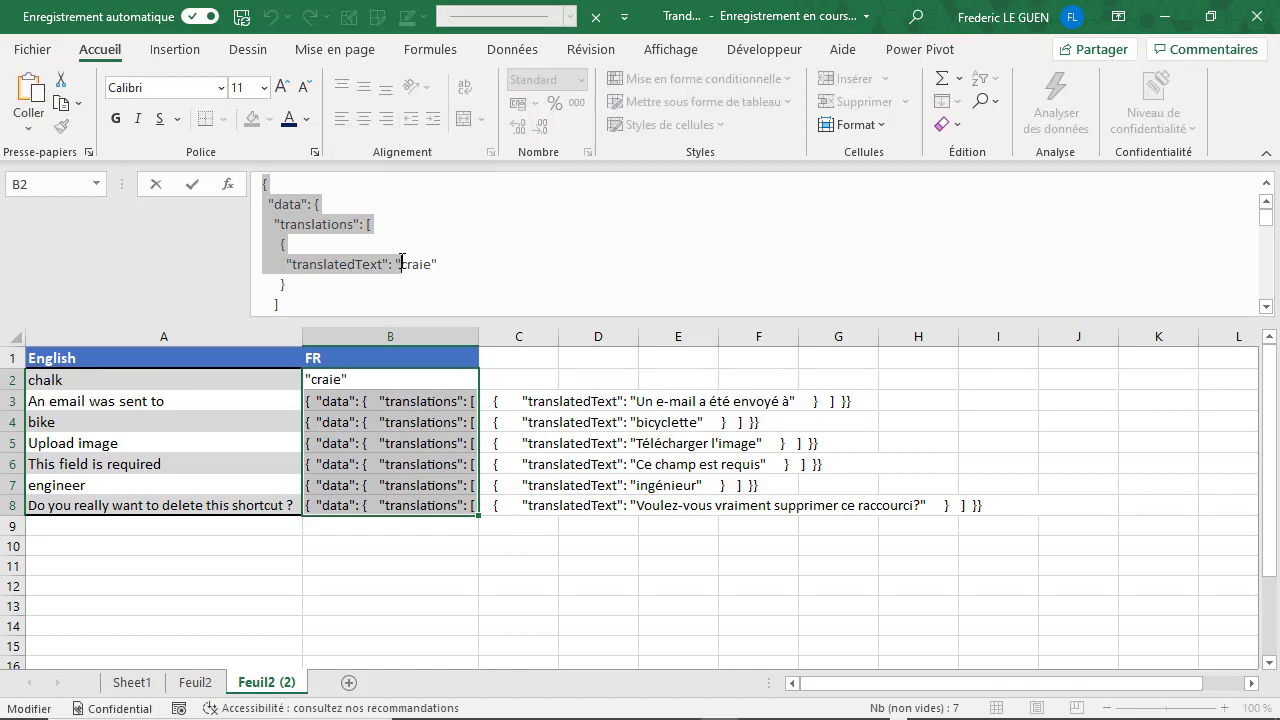
{"action": "key", "text": "Escape"}
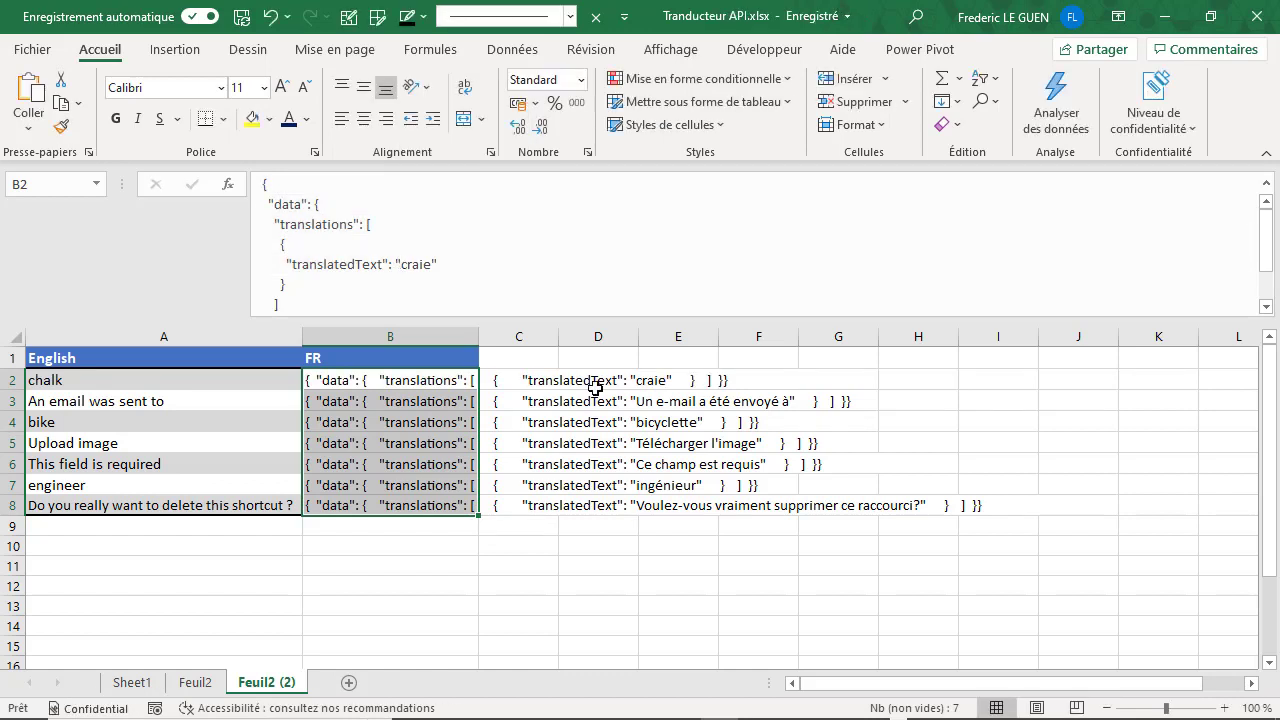
{"action": "key", "text": "ctrl+h"}
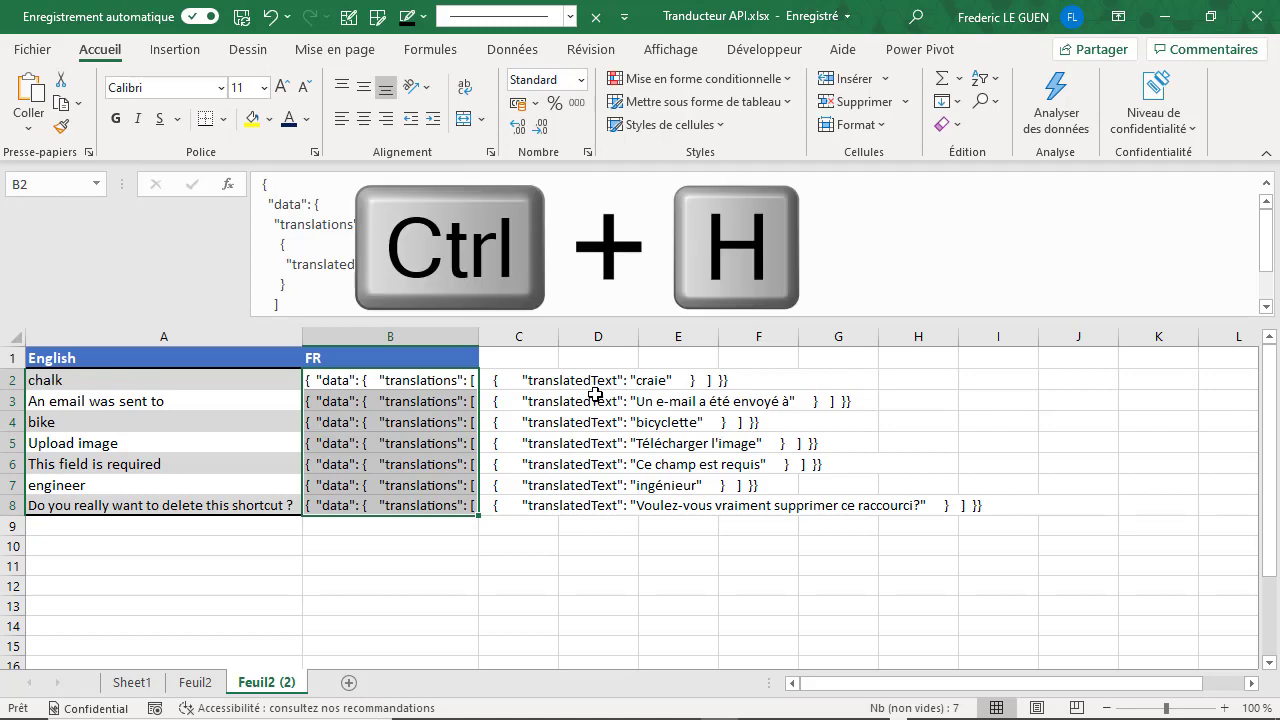
Try replacing the copied JSON prefix in the cells, and dismiss the no-match message
{"action": "key", "text": "ctrl+v"}
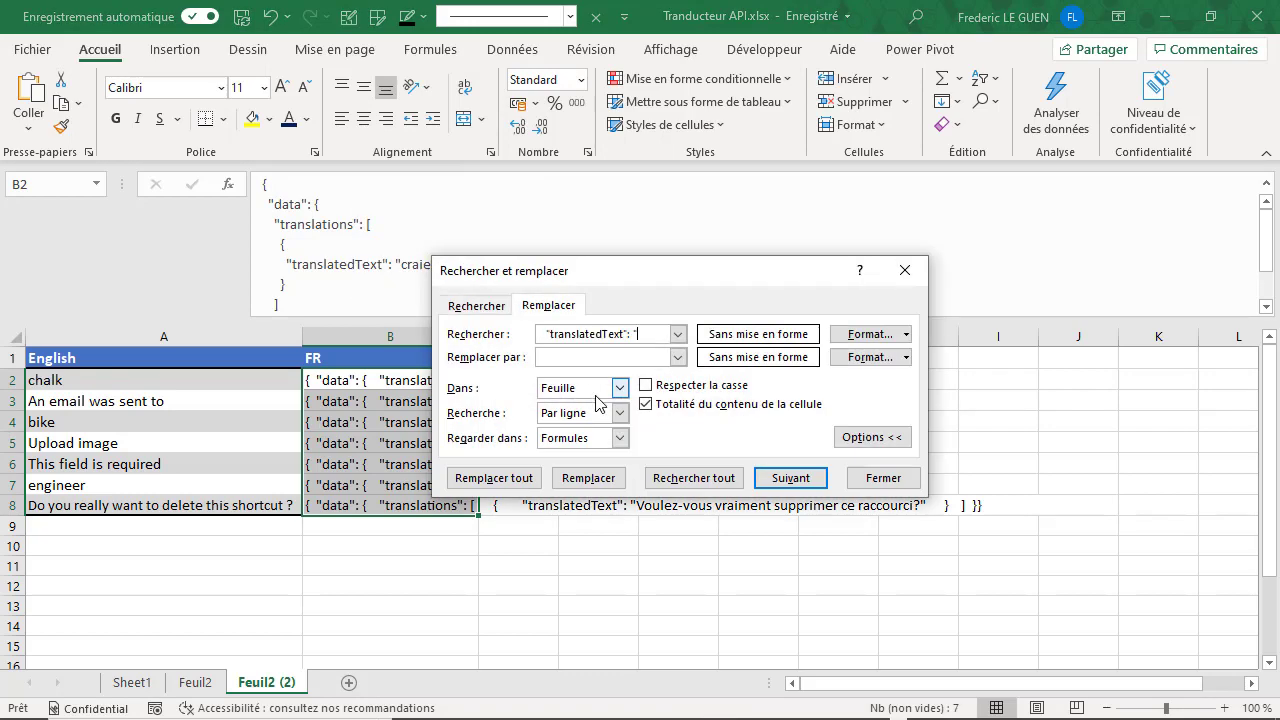
{"action": "left_click", "coordinate": [586, 479]}
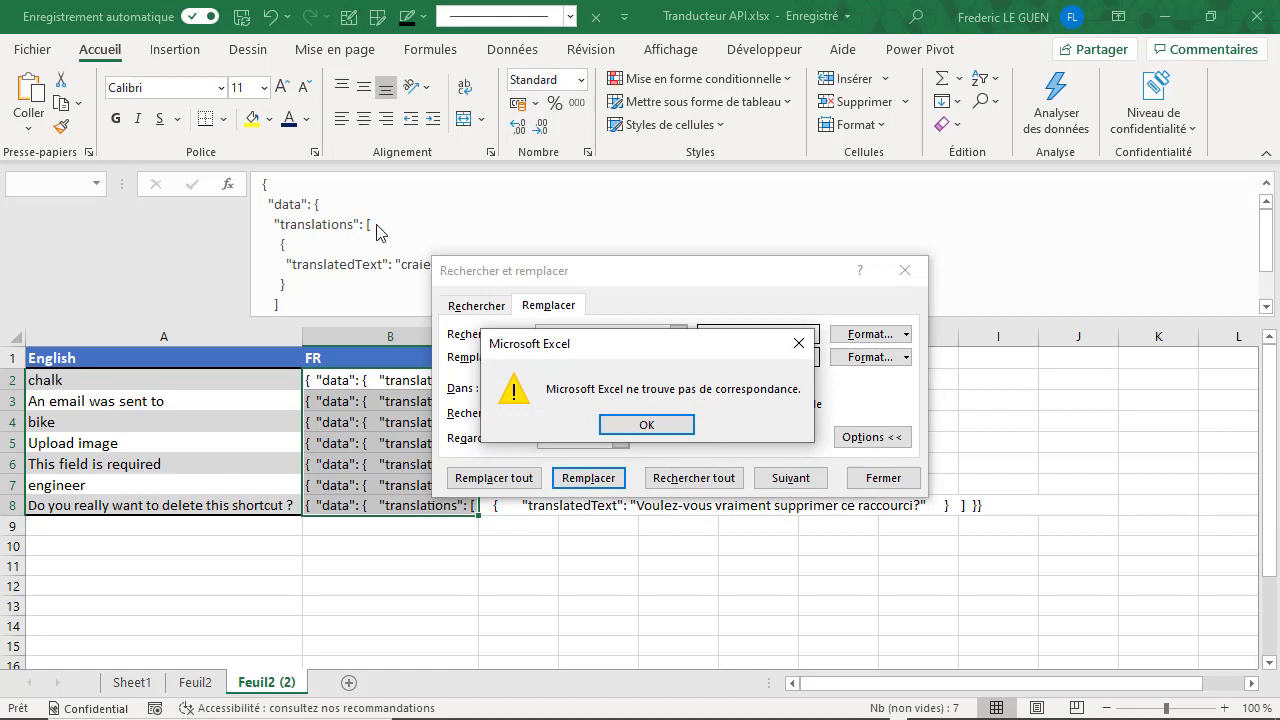
{"action": "left_click", "coordinate": [648, 427]}
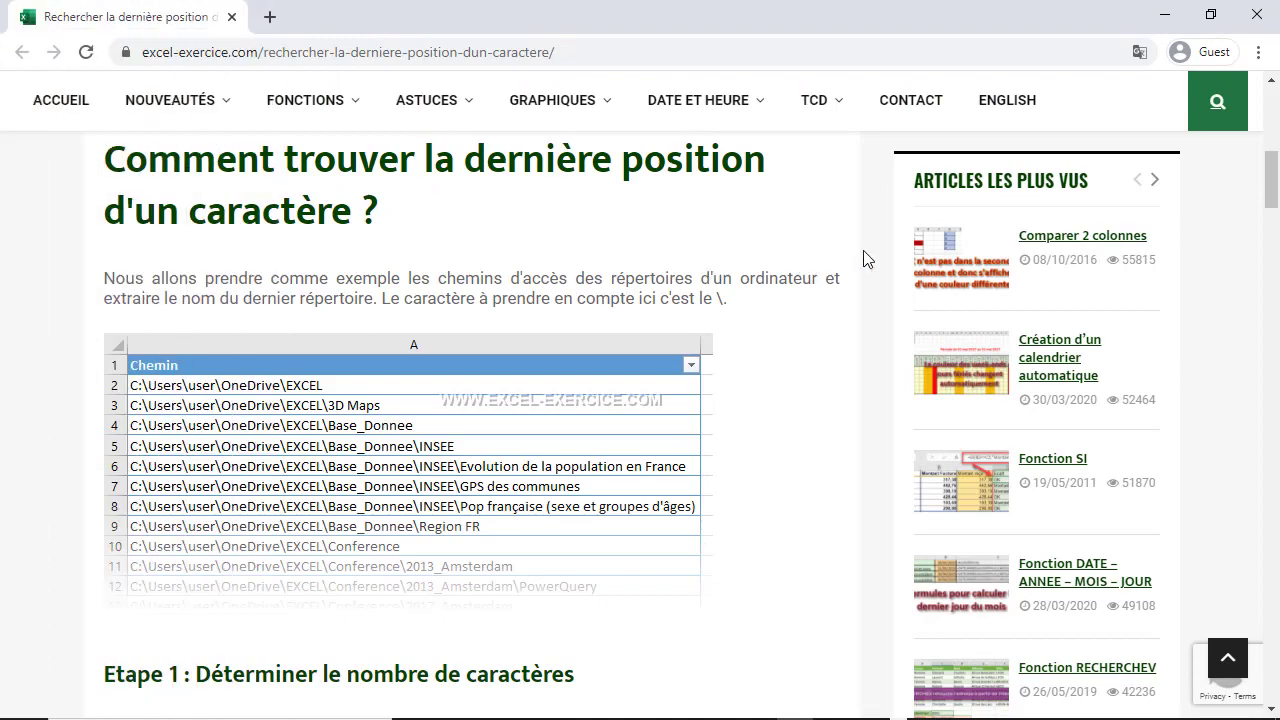
Copy the combined CHERCHE/SUBSTITUE last-position formula from the article's Etape 6
{"action": "left_click_drag", "start_coordinate": [1271, 177], "coordinate": [1273, 497]}
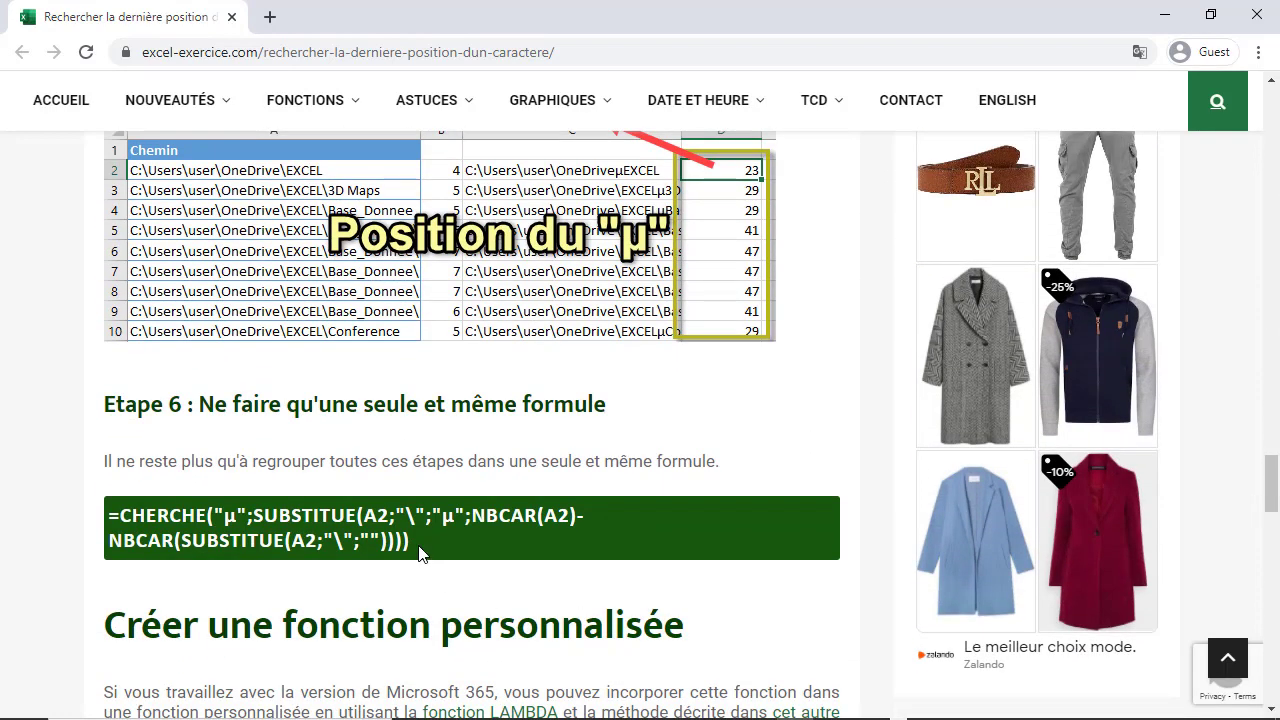
{"action": "left_click_drag", "start_coordinate": [414, 546], "coordinate": [113, 516]}
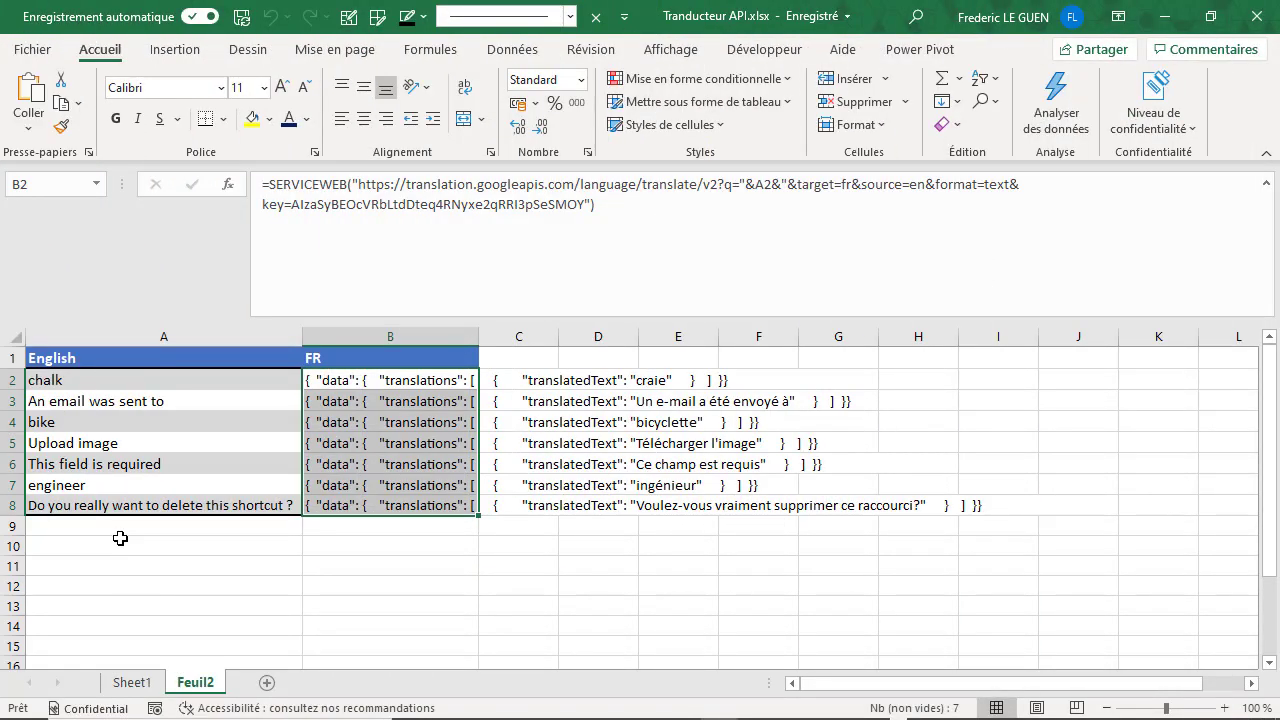
Paste the last-position formula into C2 and repoint its A2 references to B2
{"action": "left_click", "coordinate": [520, 375]}
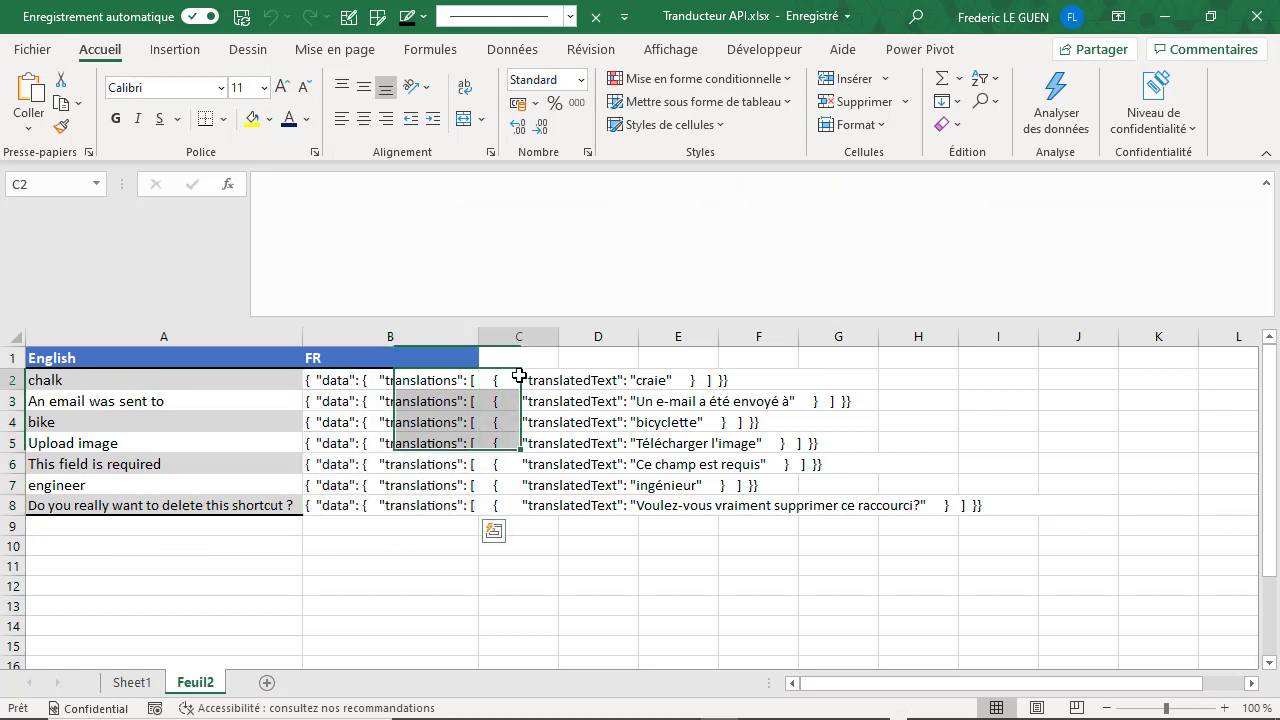
{"action": "left_click", "coordinate": [510, 196]}
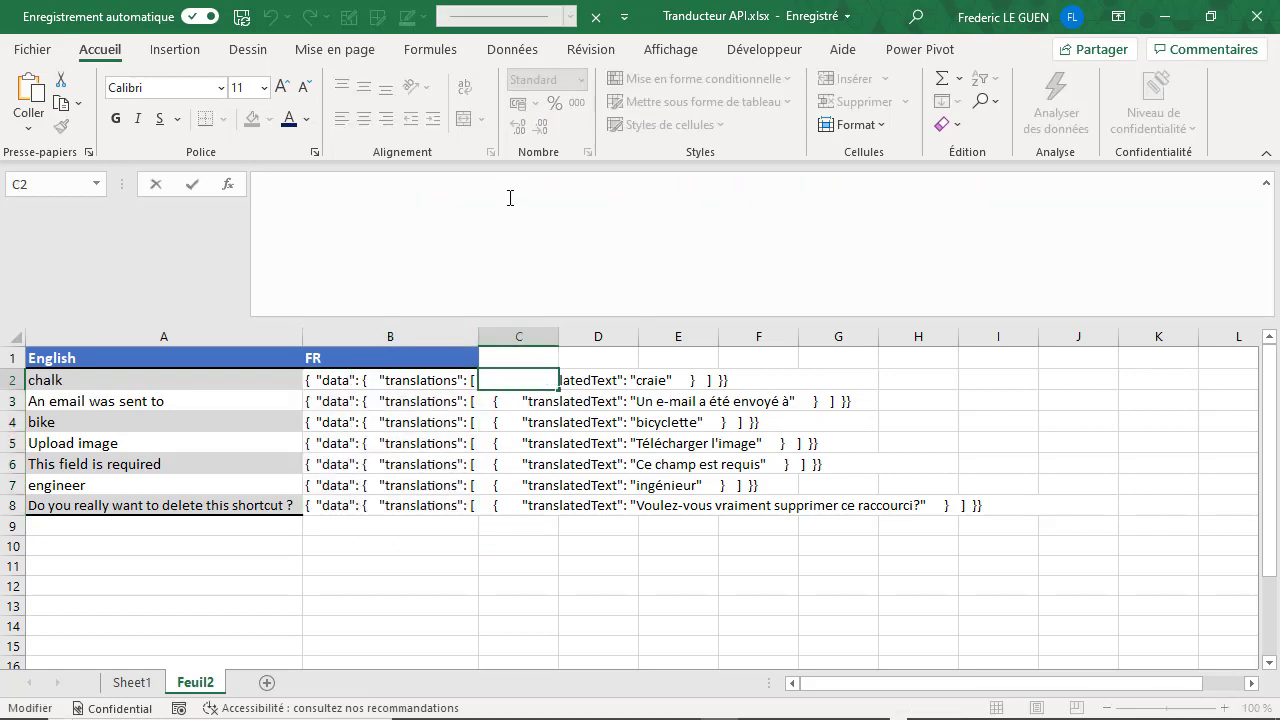
{"action": "key", "text": "ctrl+v"}
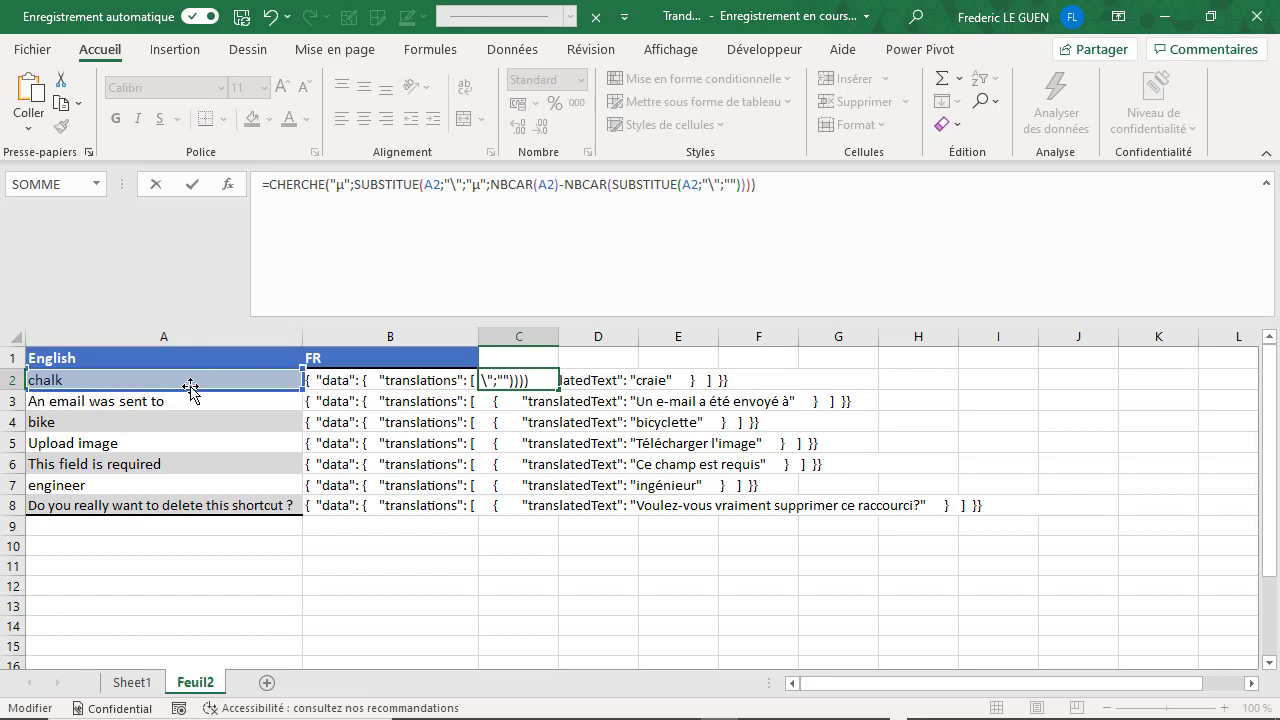
{"action": "left_click_drag", "start_coordinate": [194, 392], "coordinate": [328, 385]}
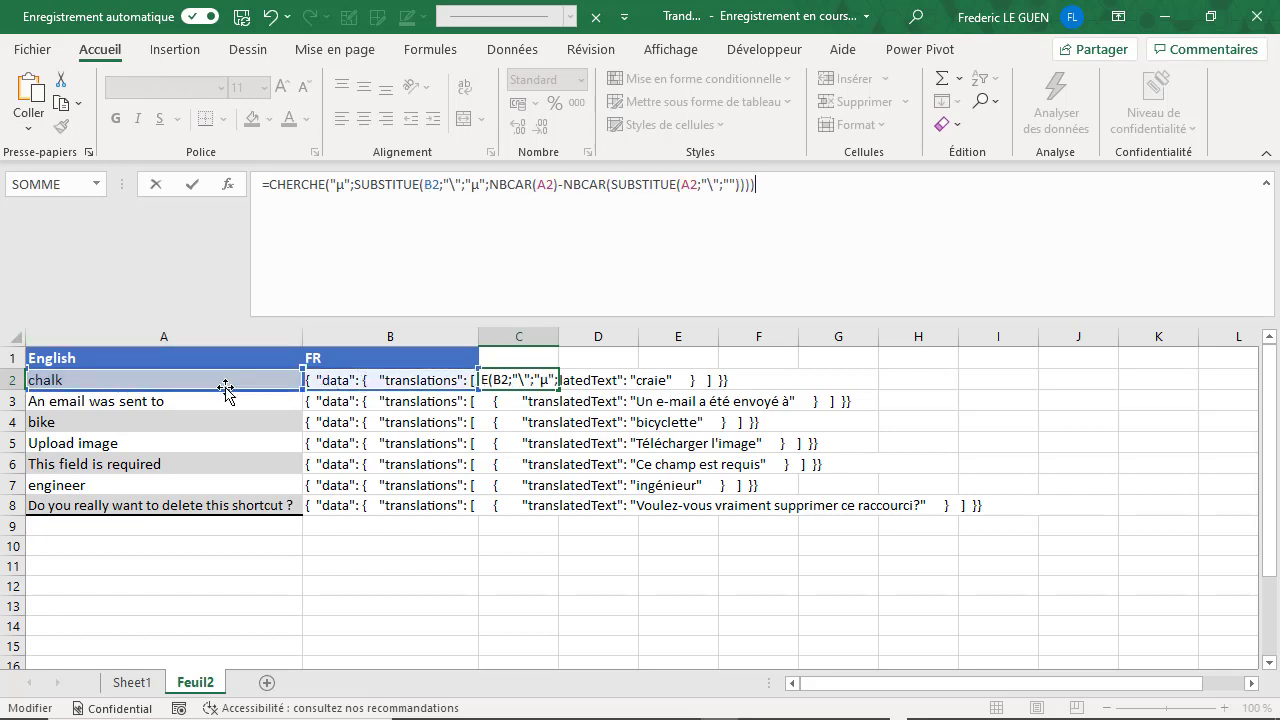
{"action": "left_click_drag", "start_coordinate": [223, 390], "coordinate": [284, 382]}
{"action": "left_click_drag", "start_coordinate": [249, 392], "coordinate": [363, 389]}
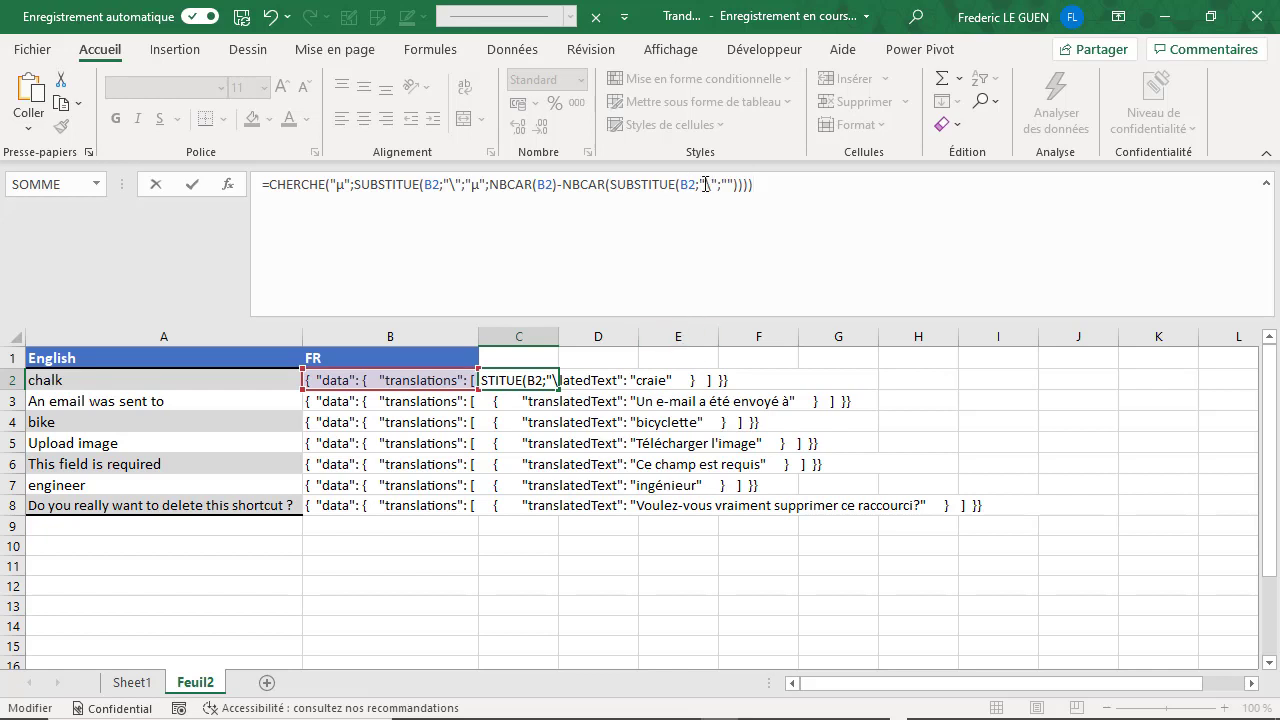
Replace both backslash characters with CAR(34) so C2 returns 77, then widen column B
{"action": "left_click_drag", "start_coordinate": [700, 184], "coordinate": [719, 184]}
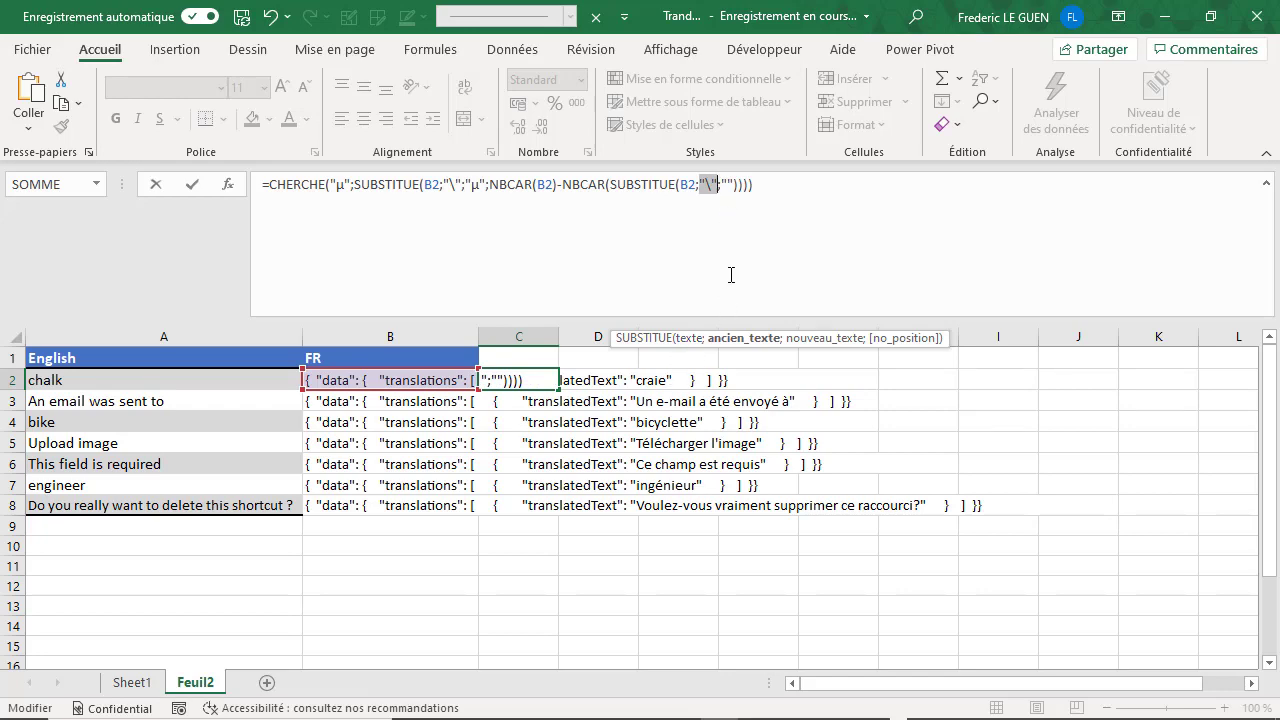
{"action": "type", "text": "car(3"}
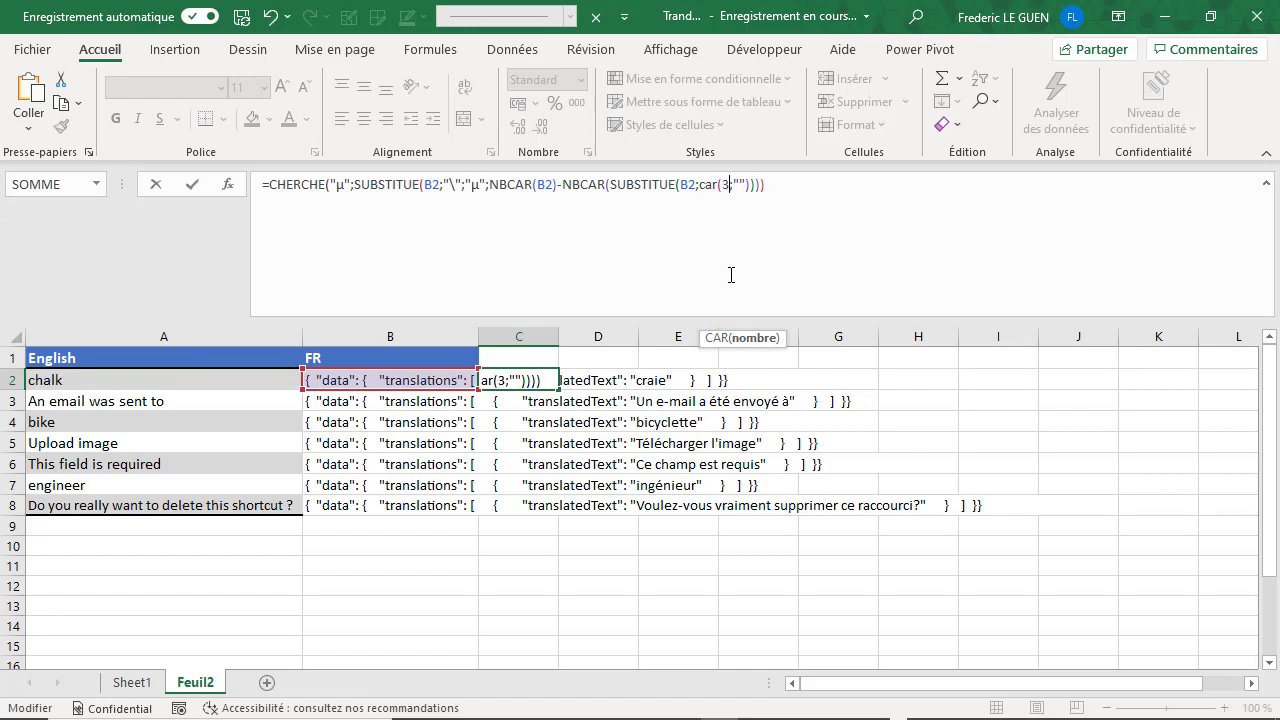
{"action": "type", "text": "4)"}
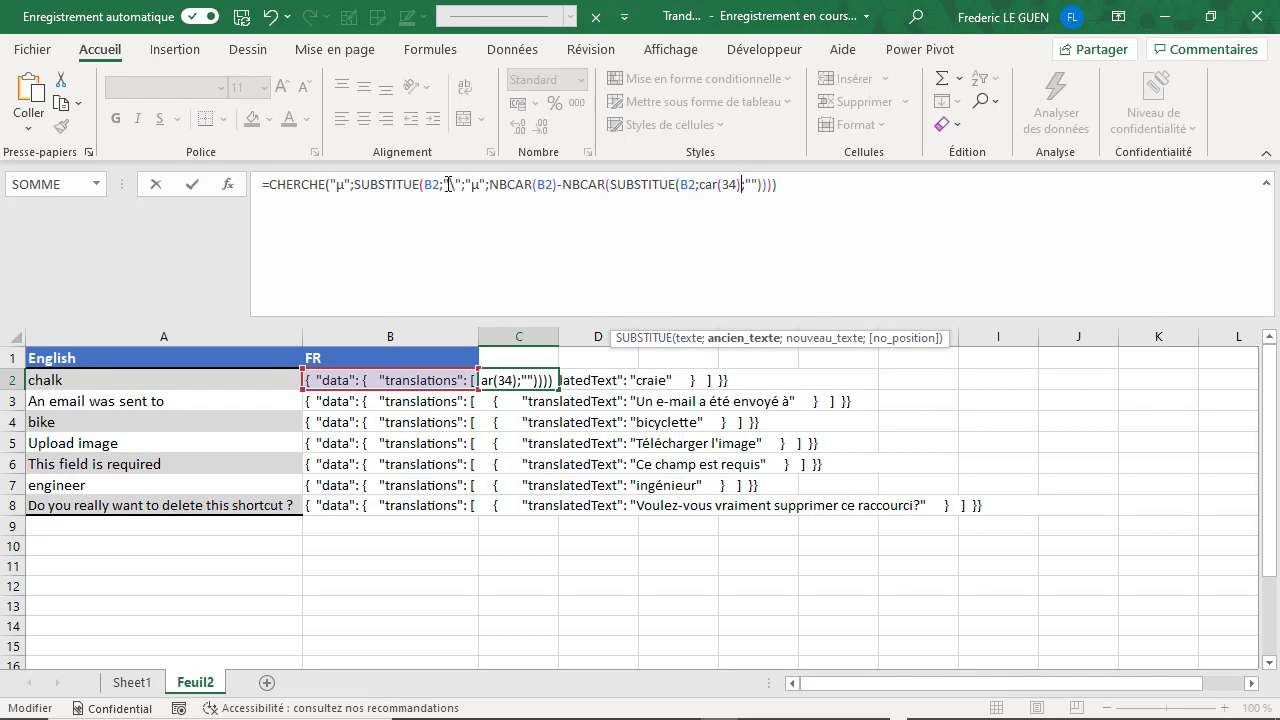
{"action": "left_click_drag", "start_coordinate": [444, 185], "coordinate": [463, 185]}
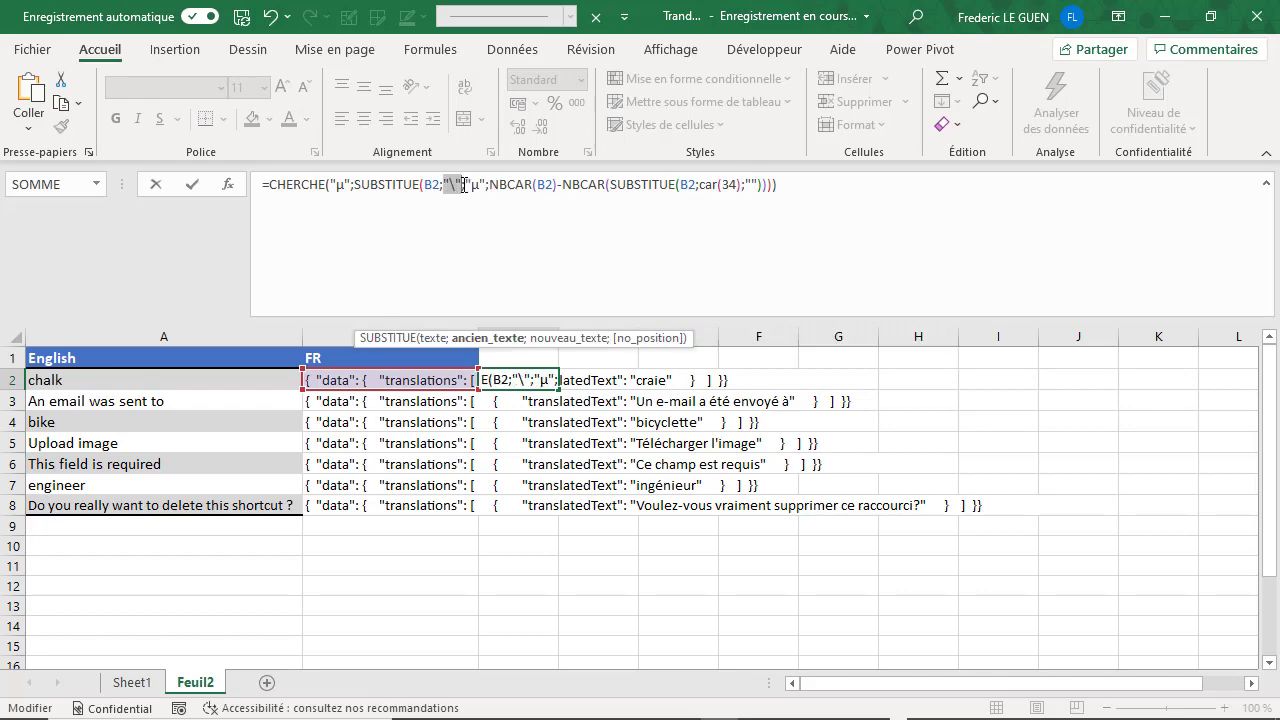
{"action": "type", "text": "car(34)"}
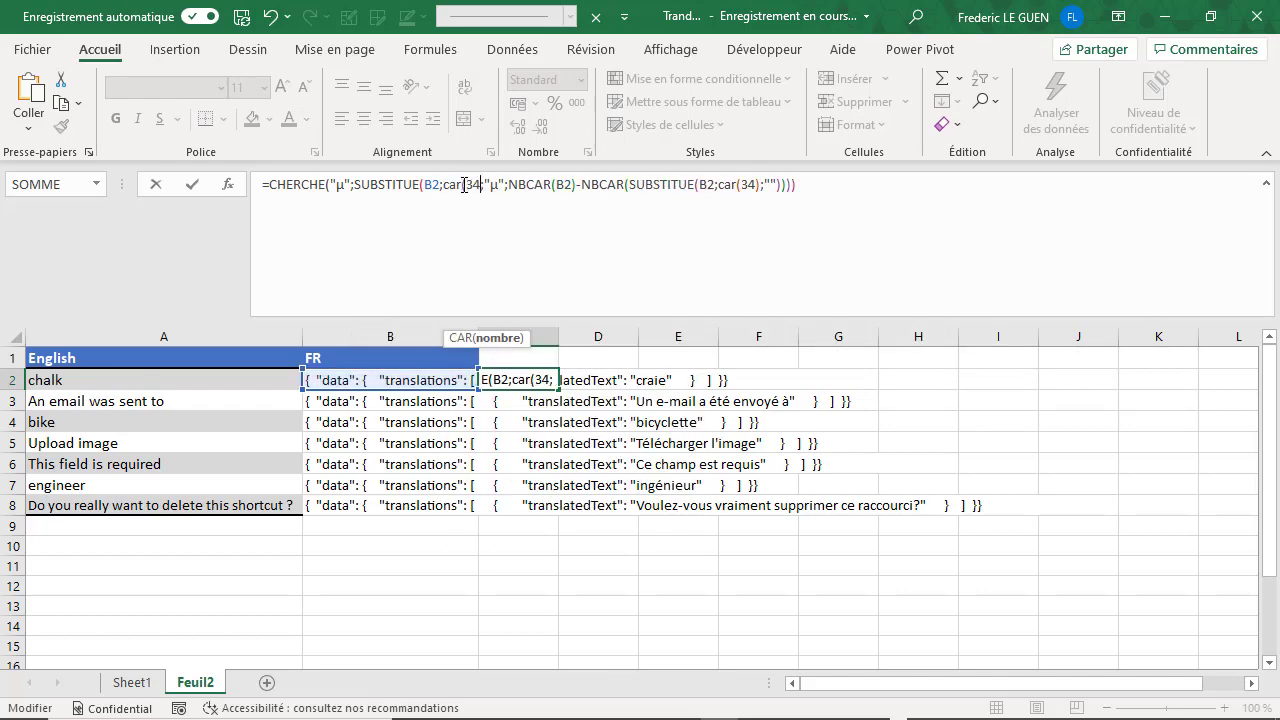
{"action": "key", "text": "Return"}
{"action": "key", "text": "Up"}
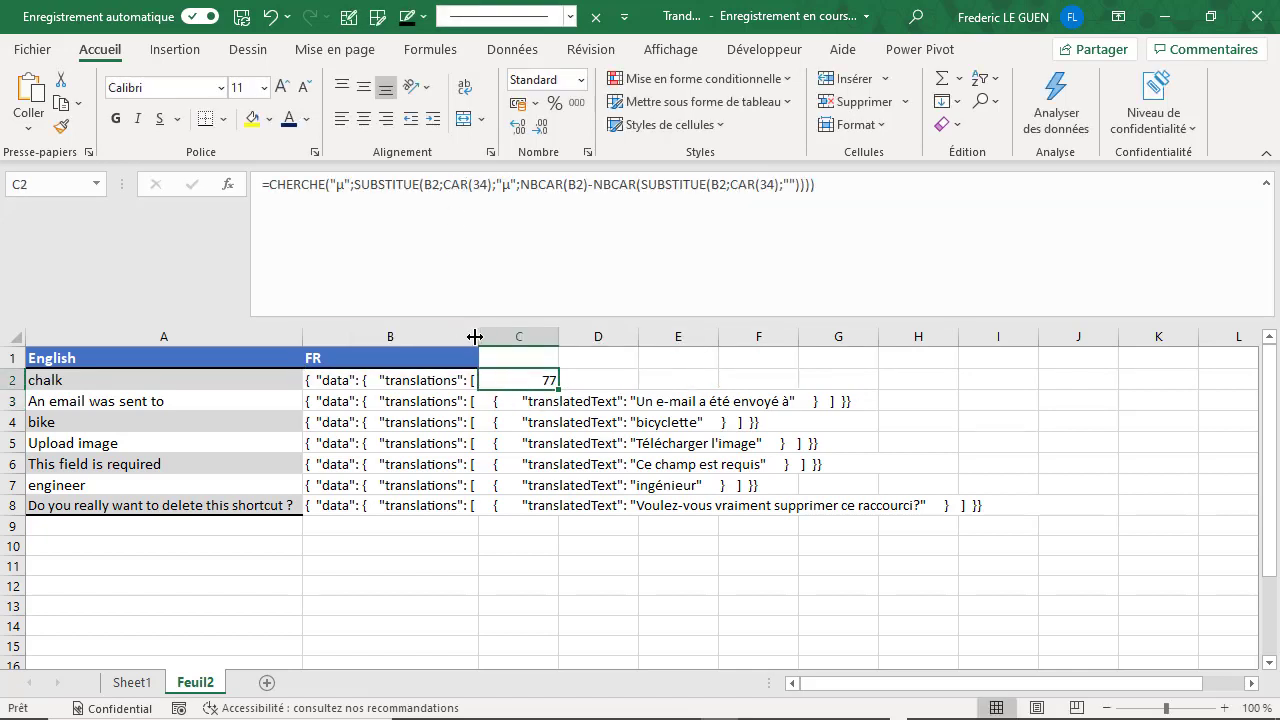
{"action": "left_click_drag", "start_coordinate": [478, 336], "coordinate": [708, 330]}
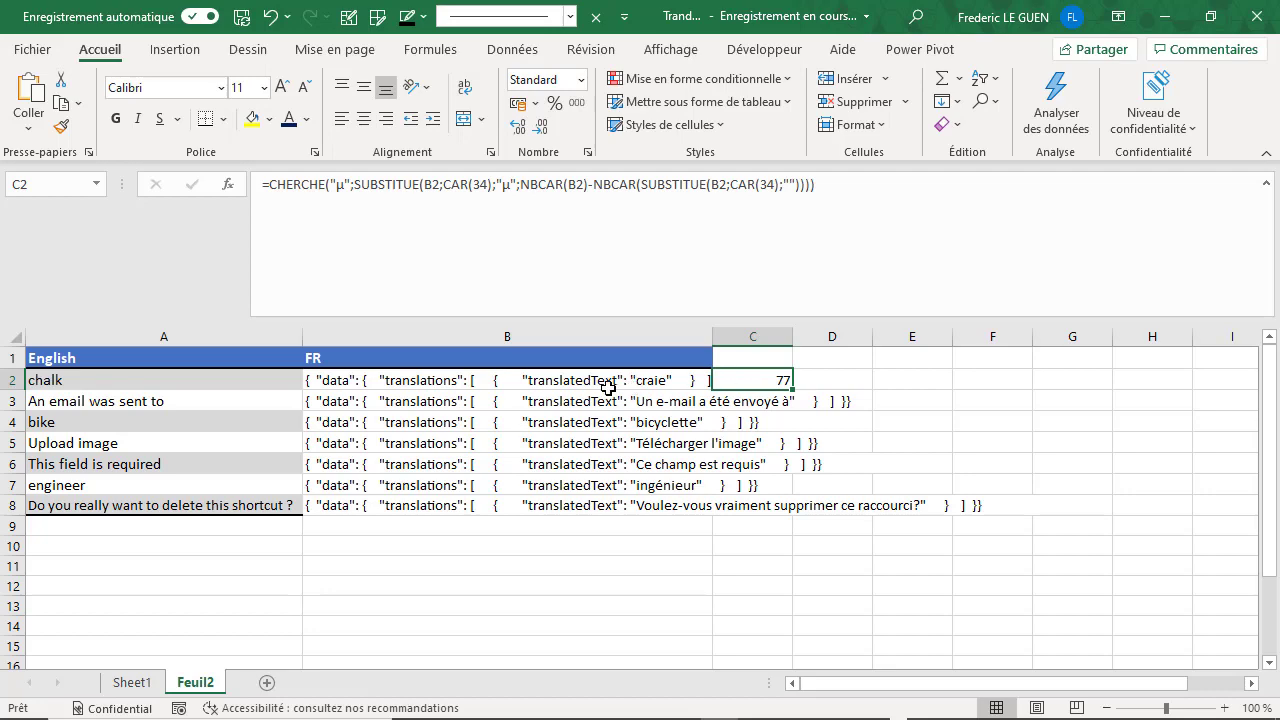
Enter =CHERCHE("Text";B2)+8 in D2 so it returns the translation's start position, 72
{"action": "left_click", "coordinate": [823, 378]}
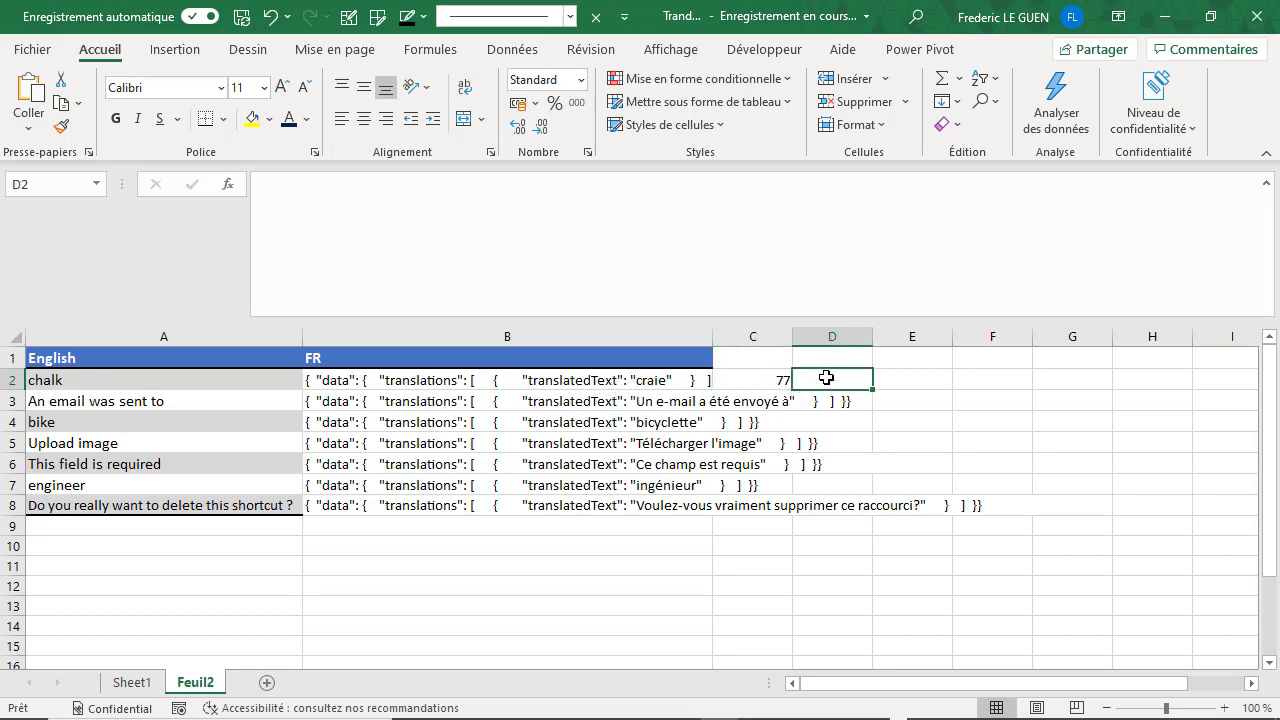
{"action": "type", "text": "=cher"}
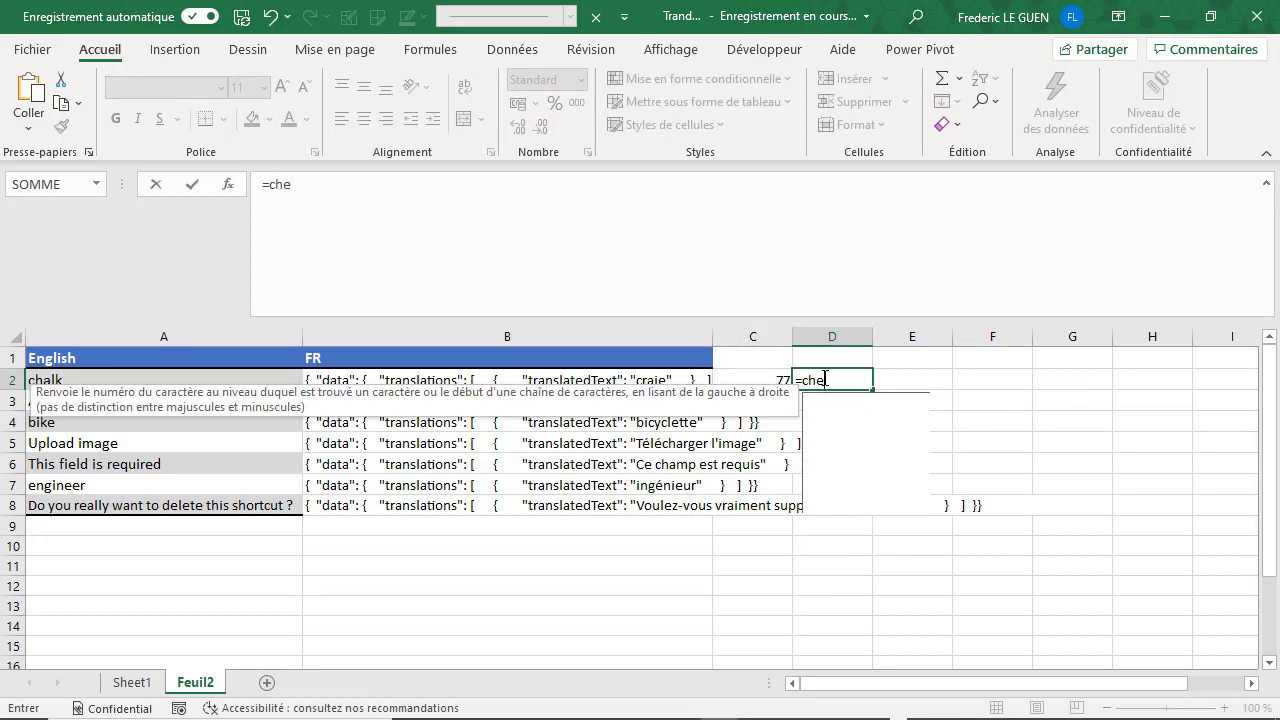
{"action": "key", "text": "Tab"}
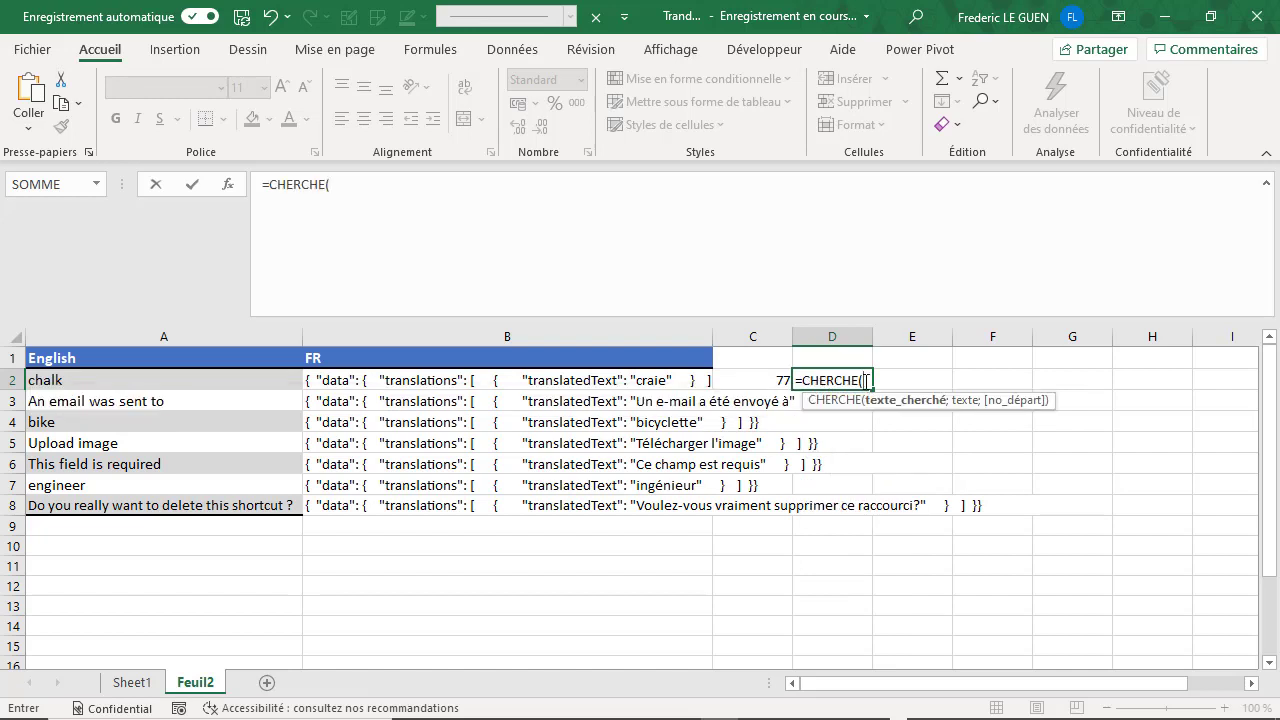
{"action": "type", "text": "Te"}
{"action": "type", "text": "xt\""}
{"action": "type", "text": ";"}
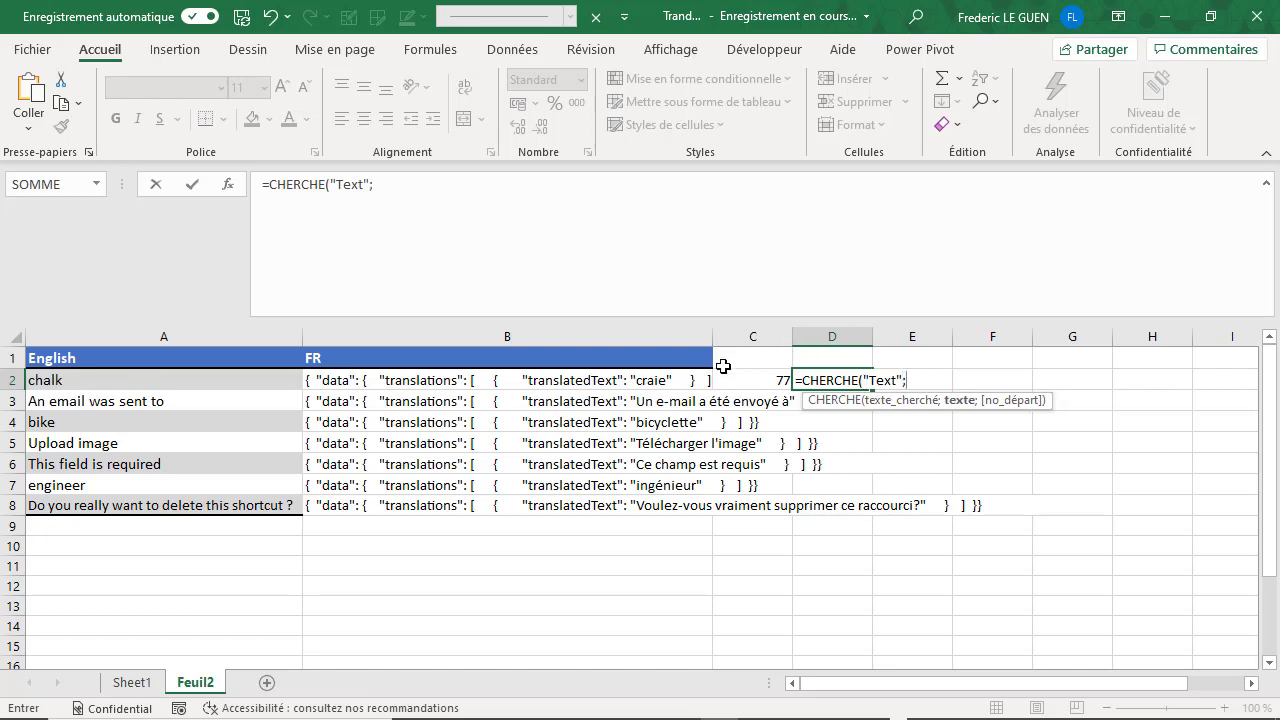
{"action": "left_click", "coordinate": [636, 383]}
{"action": "type", "text": ")"}
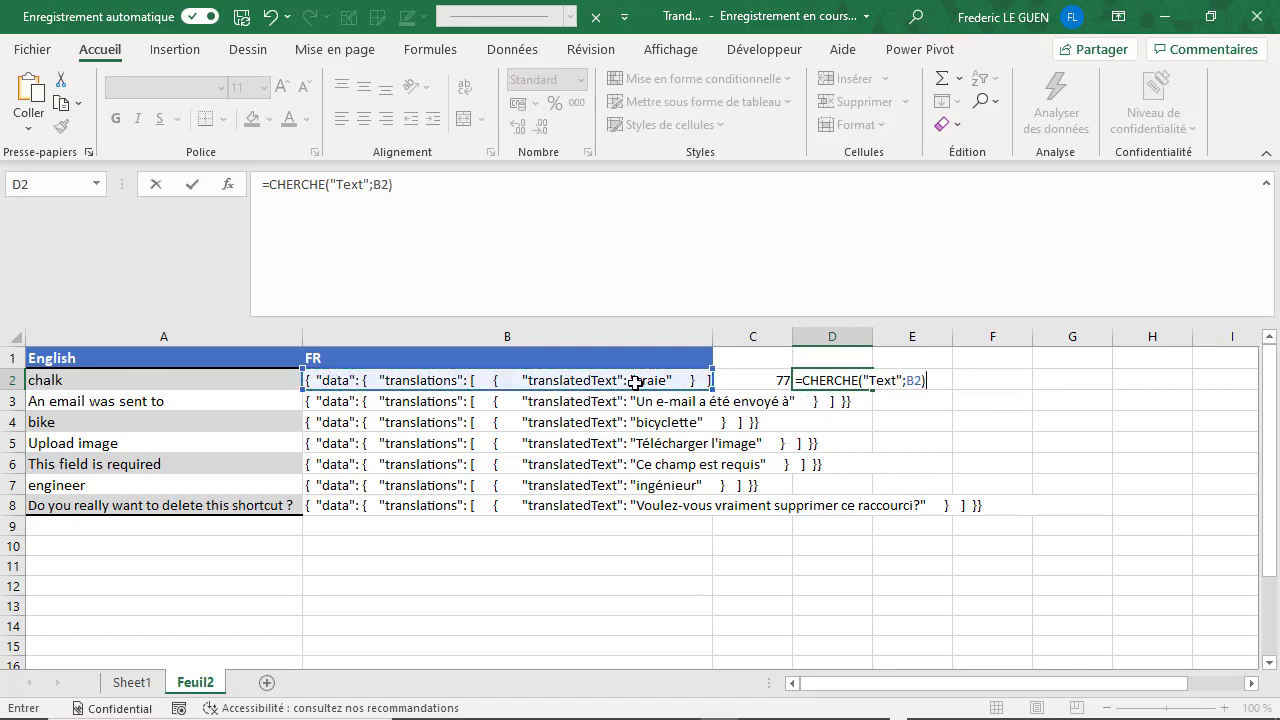
{"action": "key", "text": "Return"}
{"action": "key", "text": "Up"}
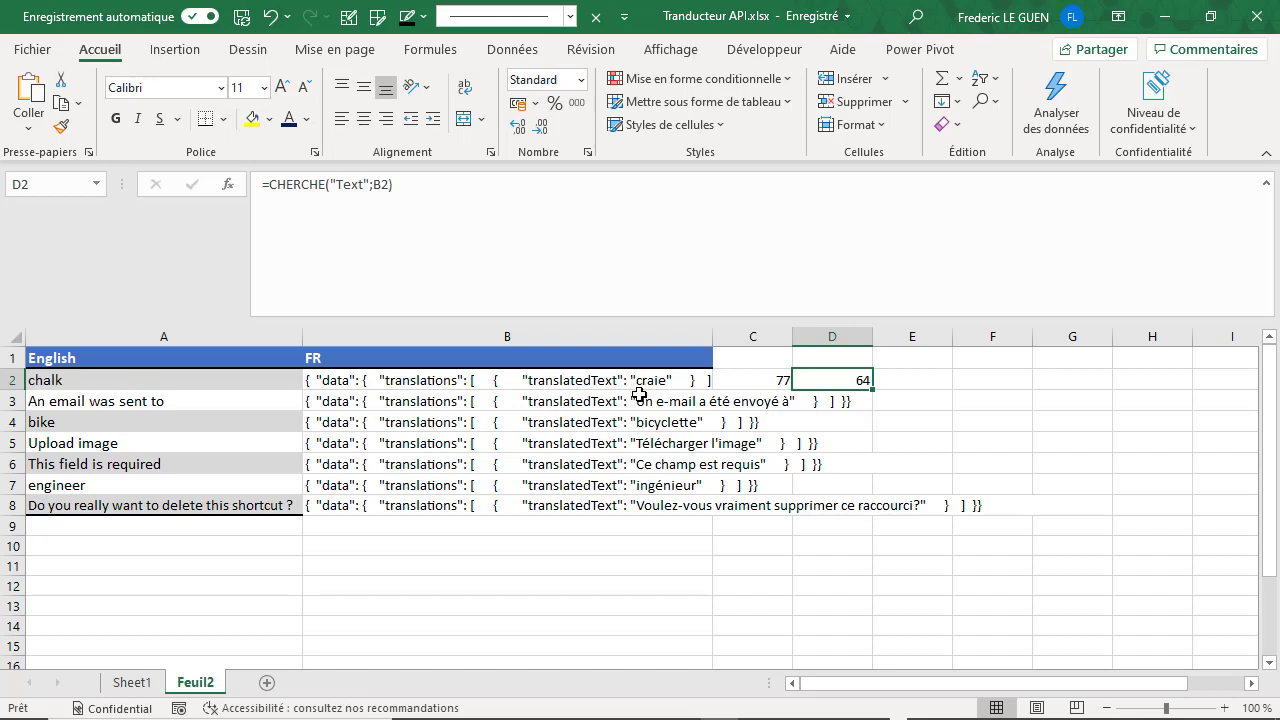
{"action": "left_click", "coordinate": [470, 186]}
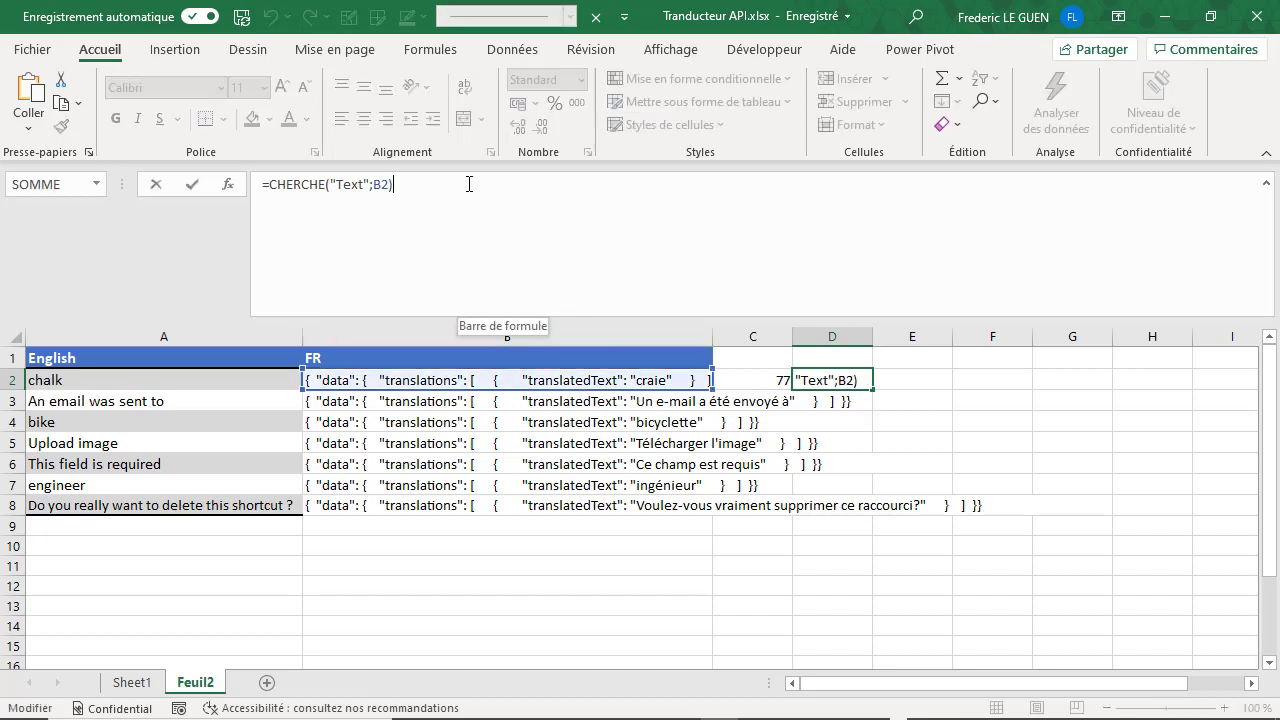
{"action": "type", "text": "+8"}
{"action": "key", "text": "Return"}
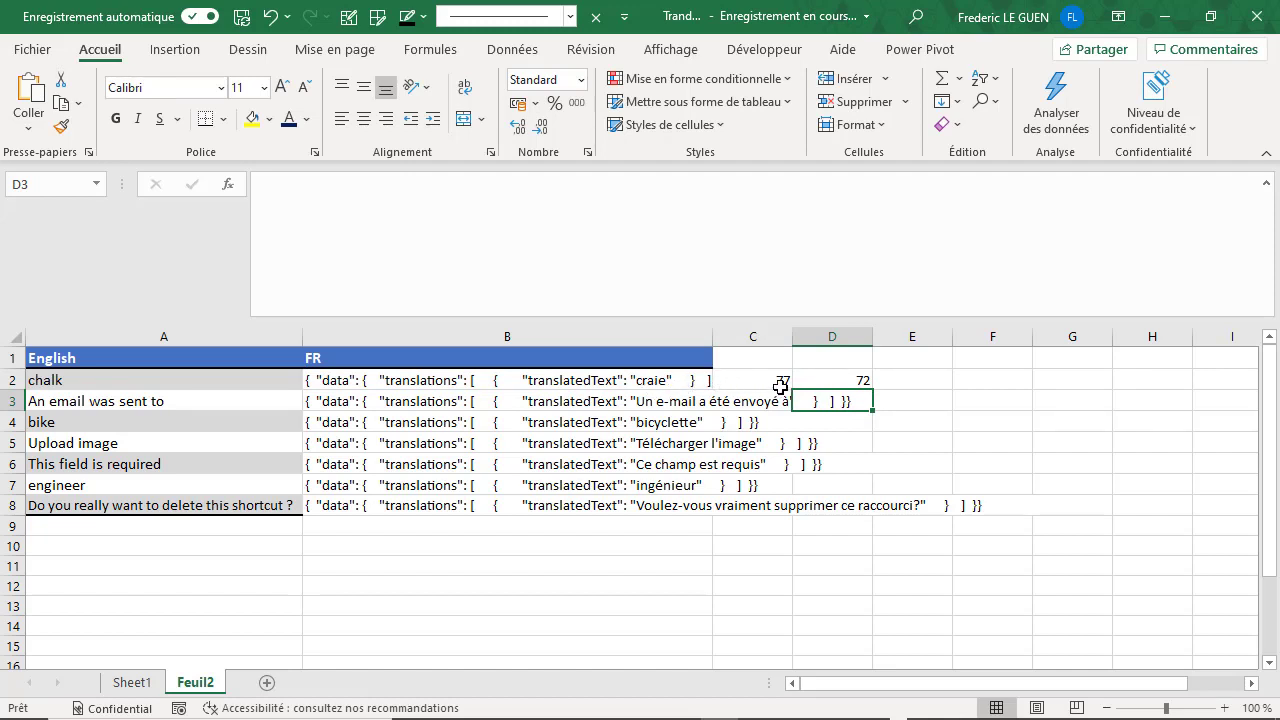
Enter =STXT(B2;D2;C2-D2) in E2 so it extracts 'craie', and select C2:E2
{"action": "left_click", "coordinate": [906, 378]}
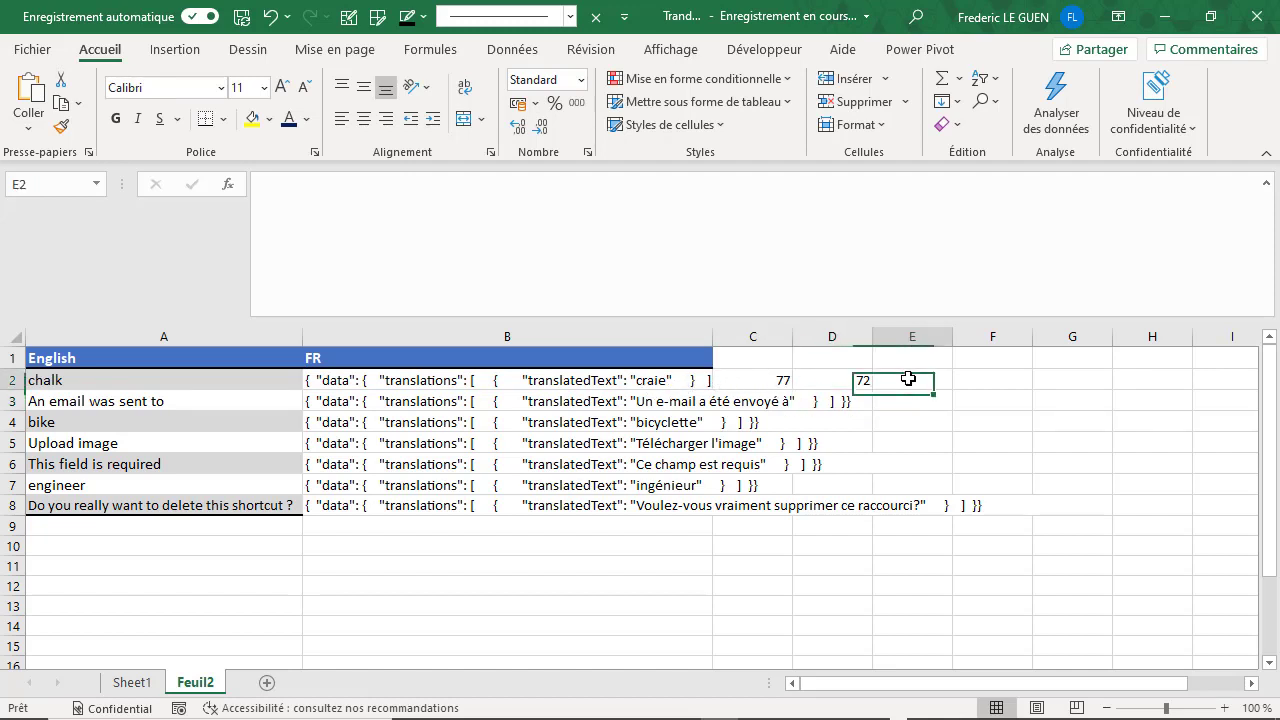
{"action": "type", "text": "=s"}
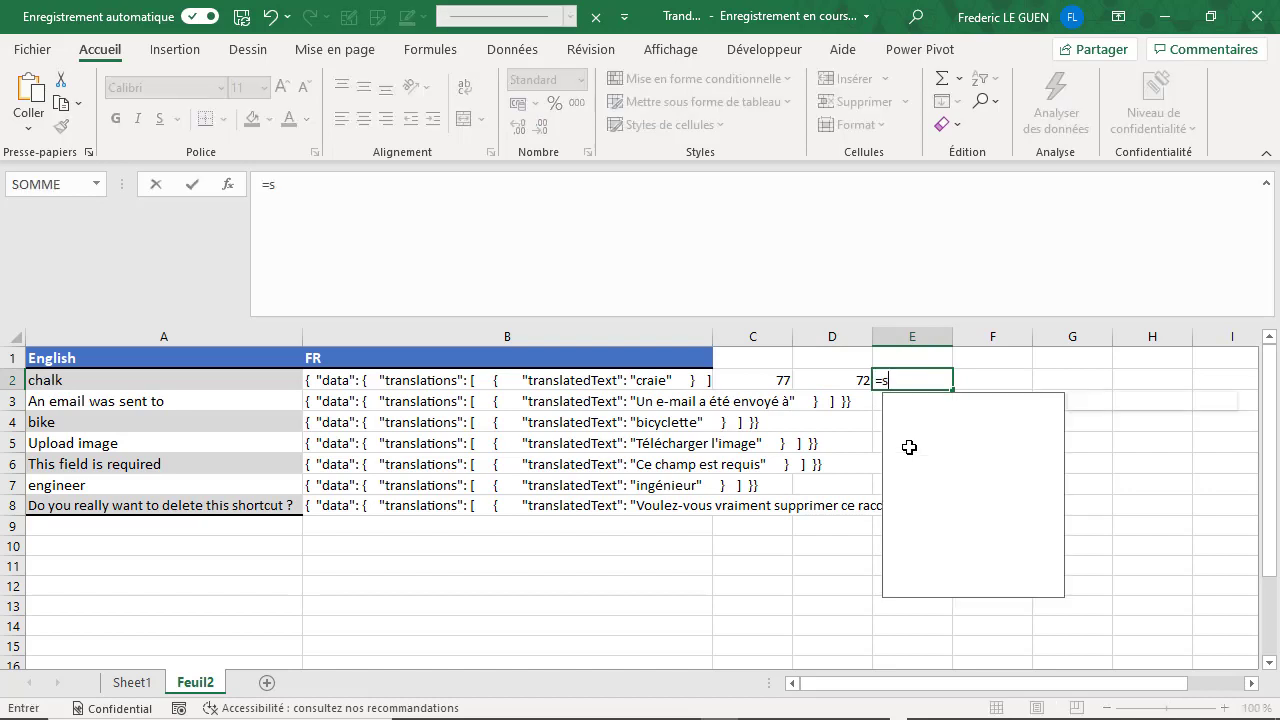
{"action": "type", "text": "tx"}
{"action": "key", "text": "Tab"}
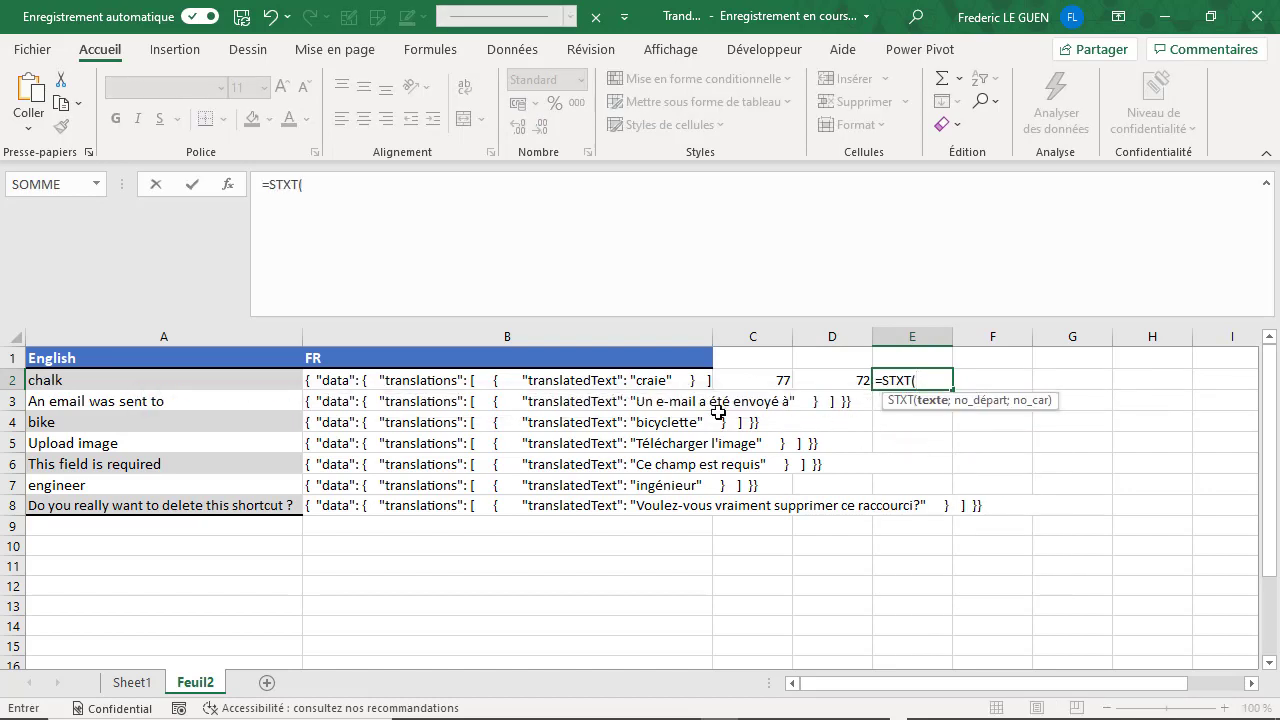
{"action": "left_click", "coordinate": [457, 382]}
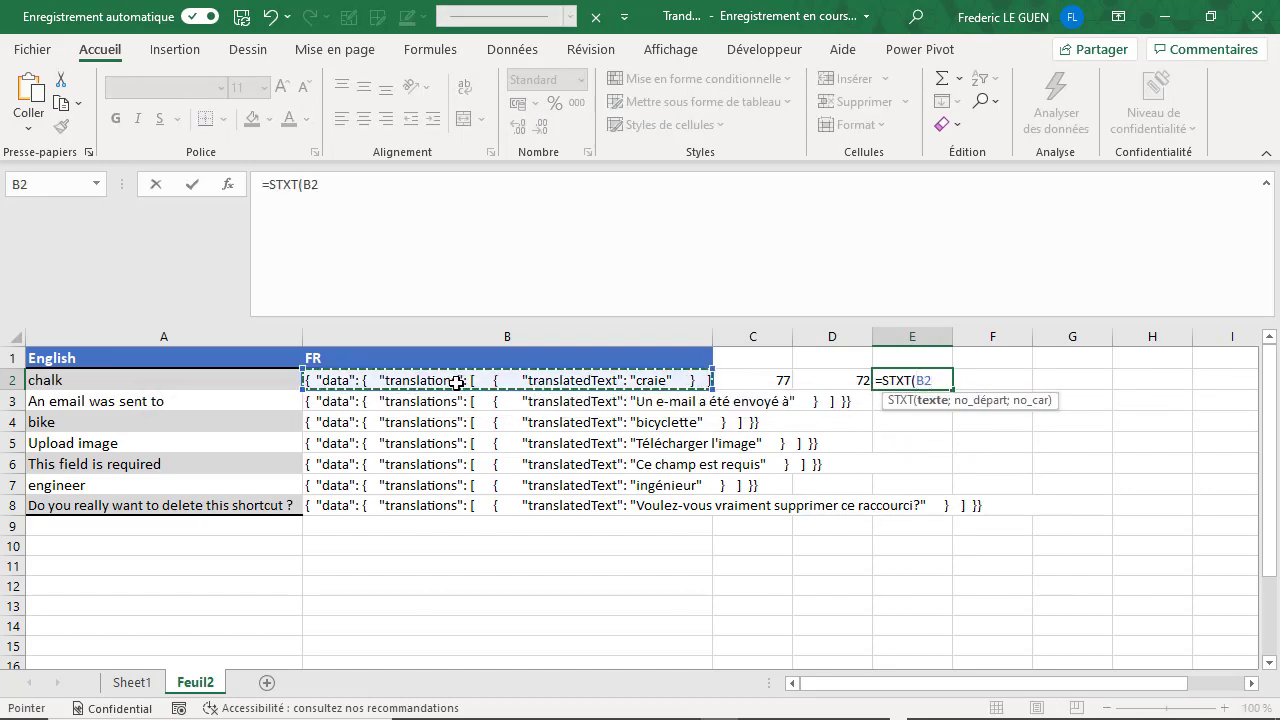
{"action": "type", "text": ";"}
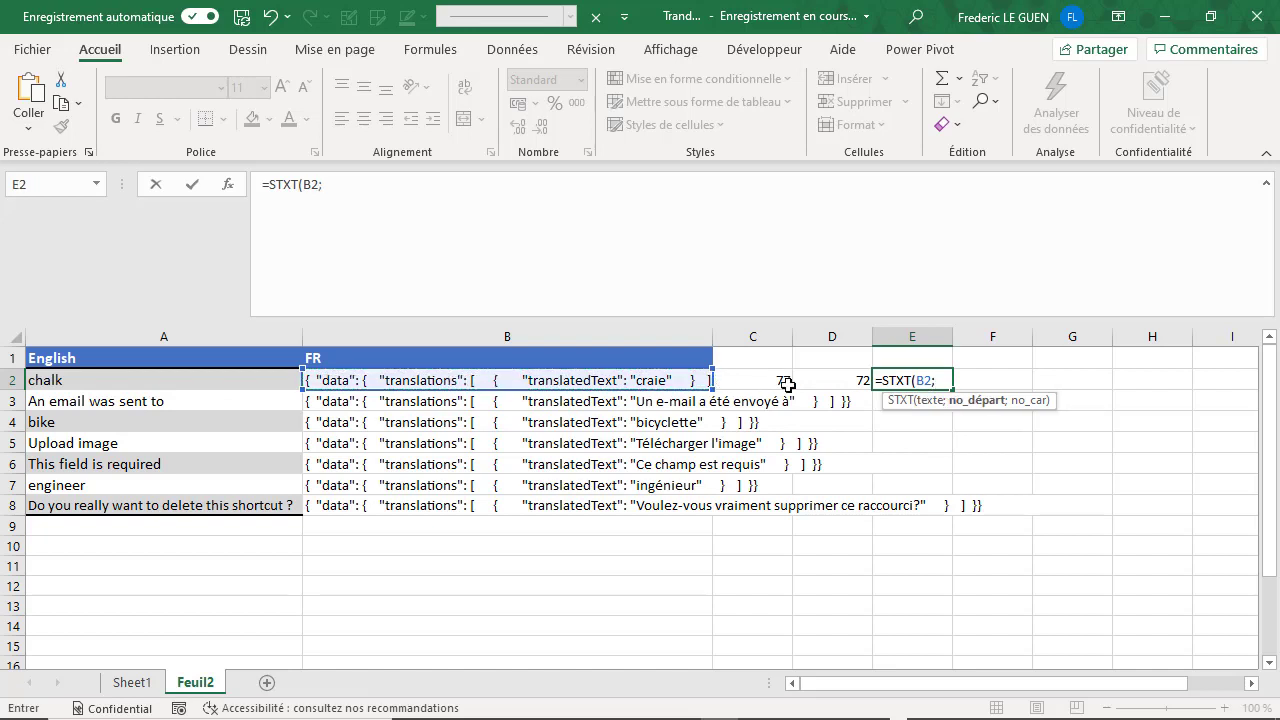
{"action": "left_click", "coordinate": [822, 380]}
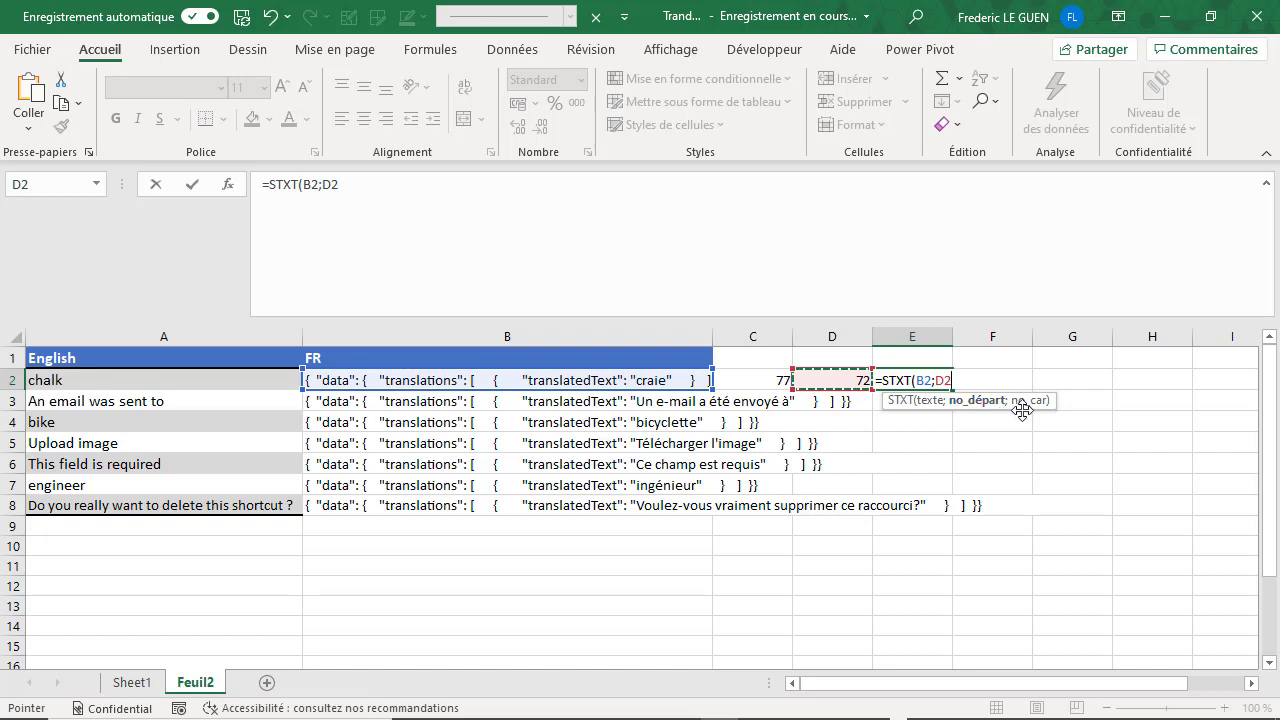
{"action": "type", "text": ";"}
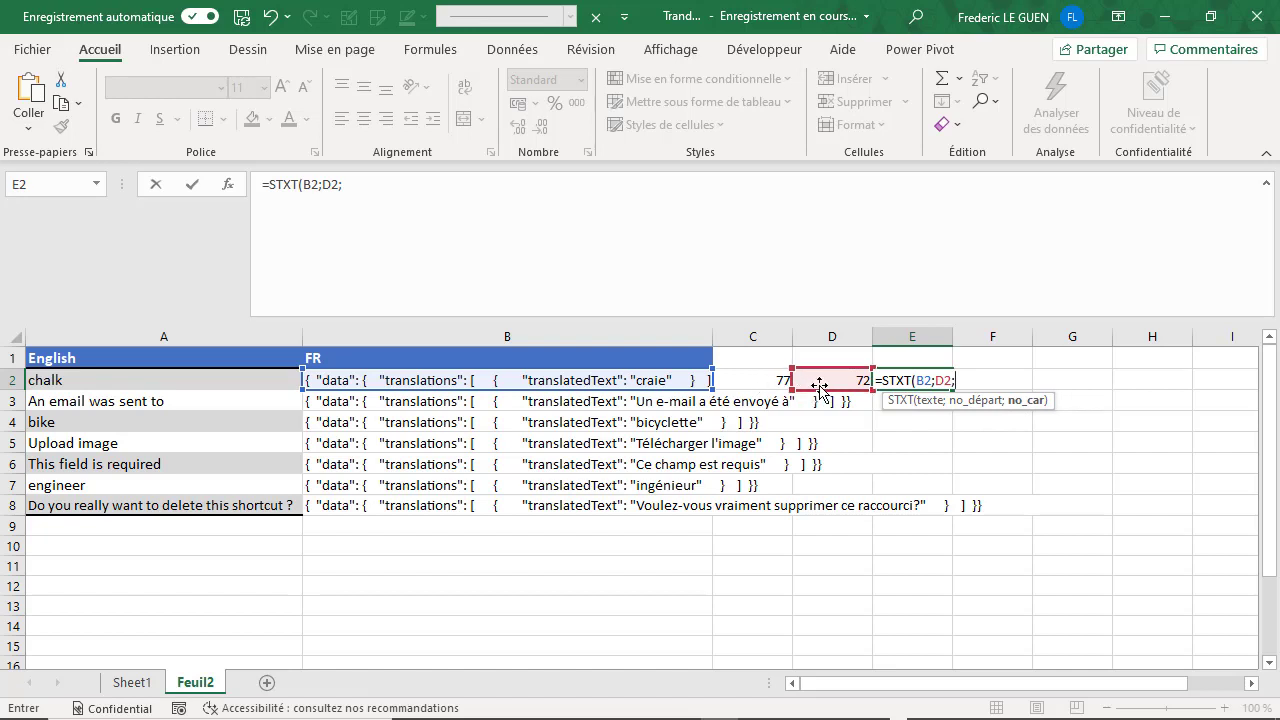
{"action": "left_click", "coordinate": [771, 380]}
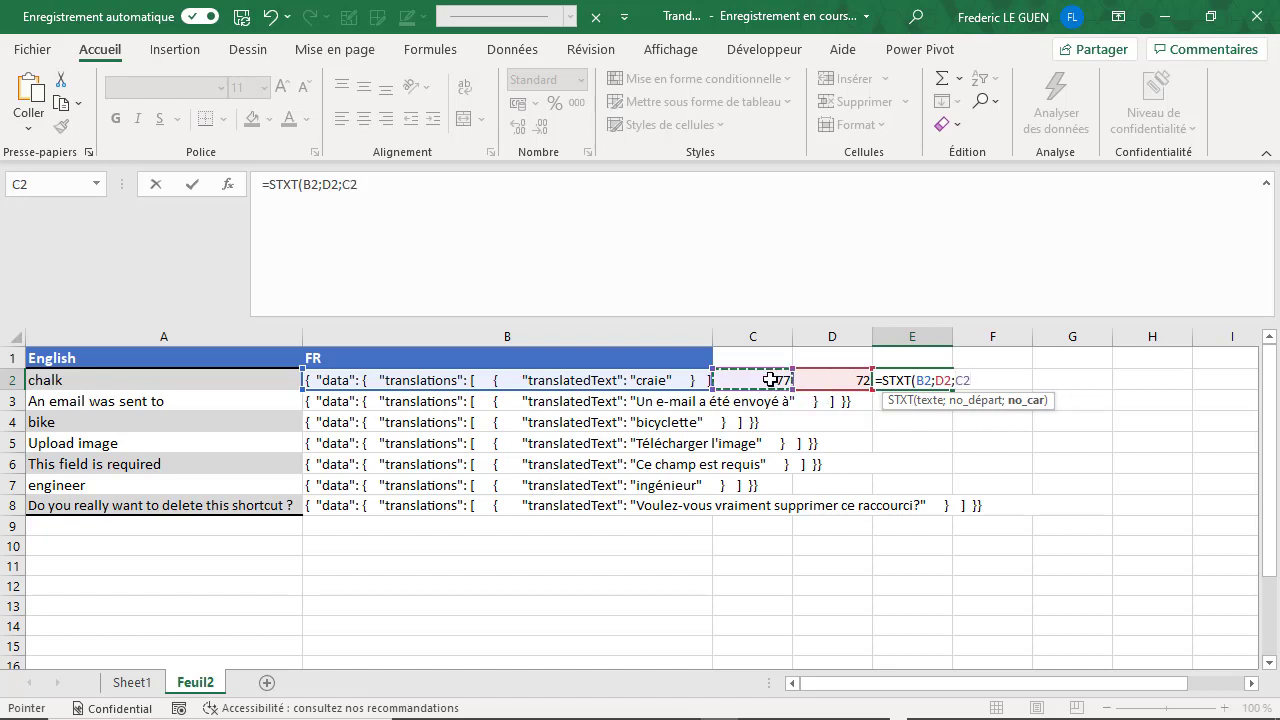
{"action": "type", "text": "-"}
{"action": "left_click", "coordinate": [820, 382]}
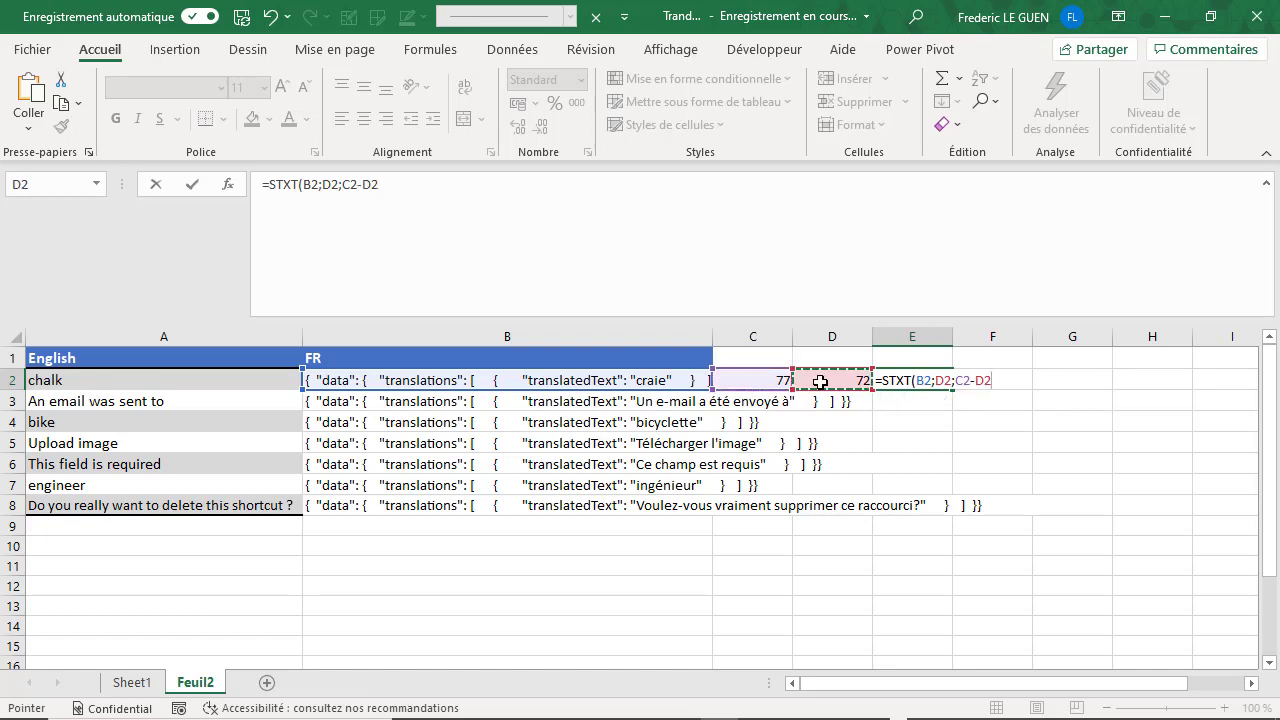
{"action": "type", "text": ")"}
{"action": "key", "text": "Return"}
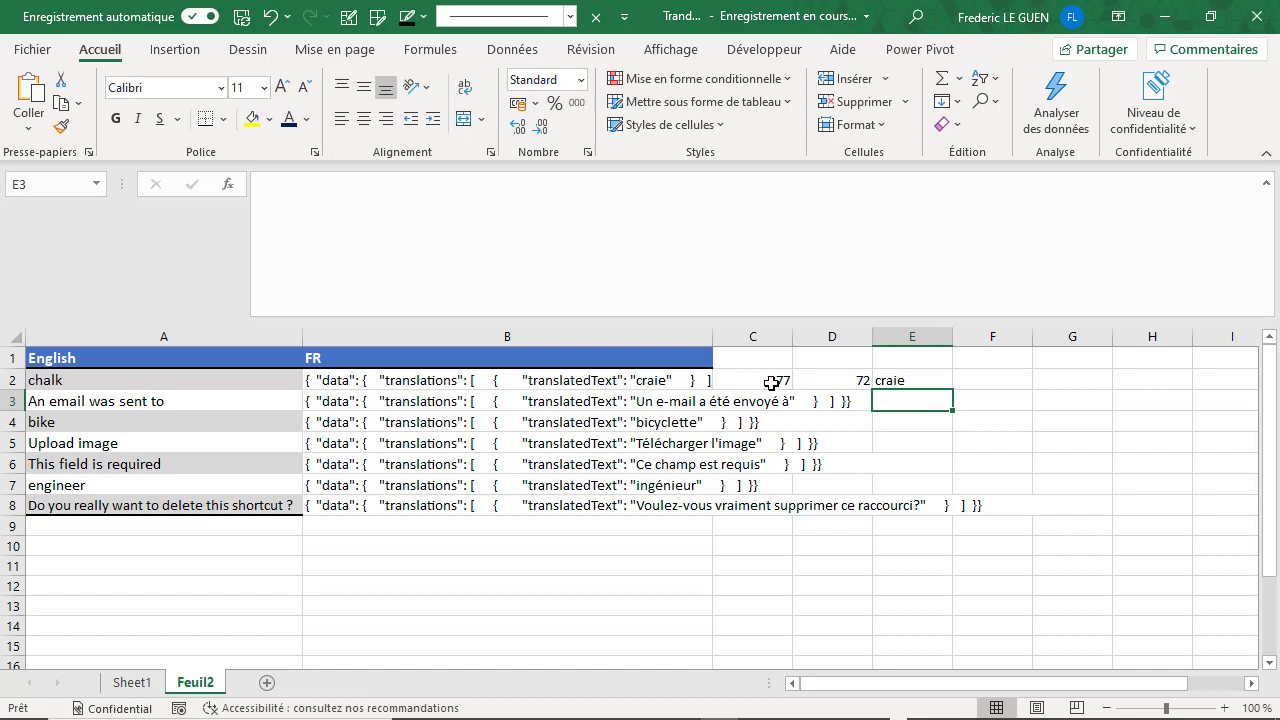
{"action": "mouse_move", "coordinate": [778, 380]}
{"action": "left_mouse_down"}
{"action": "mouse_move", "coordinate": [884, 383]}
{"action": "mouse_move", "coordinate": [940, 510]}
{"action": "left_mouse_up"}
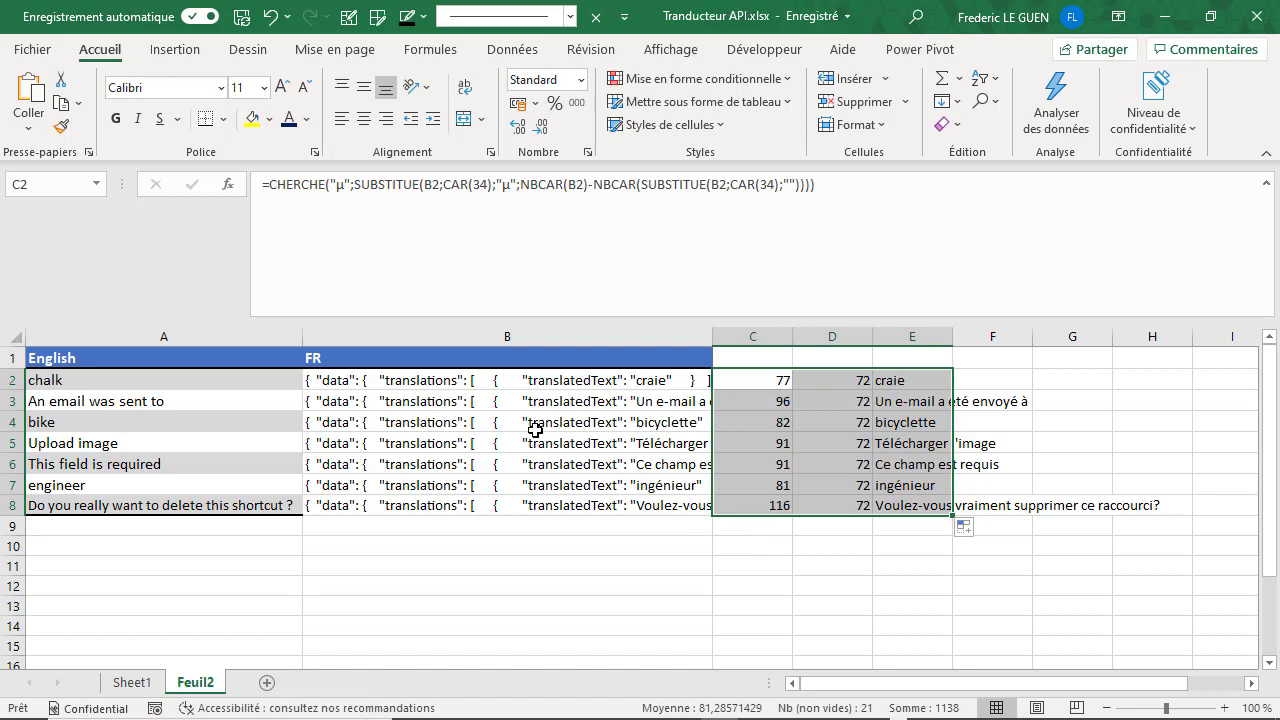
Select the translation formula in cell B2
{"action": "left_click", "coordinate": [437, 382]}
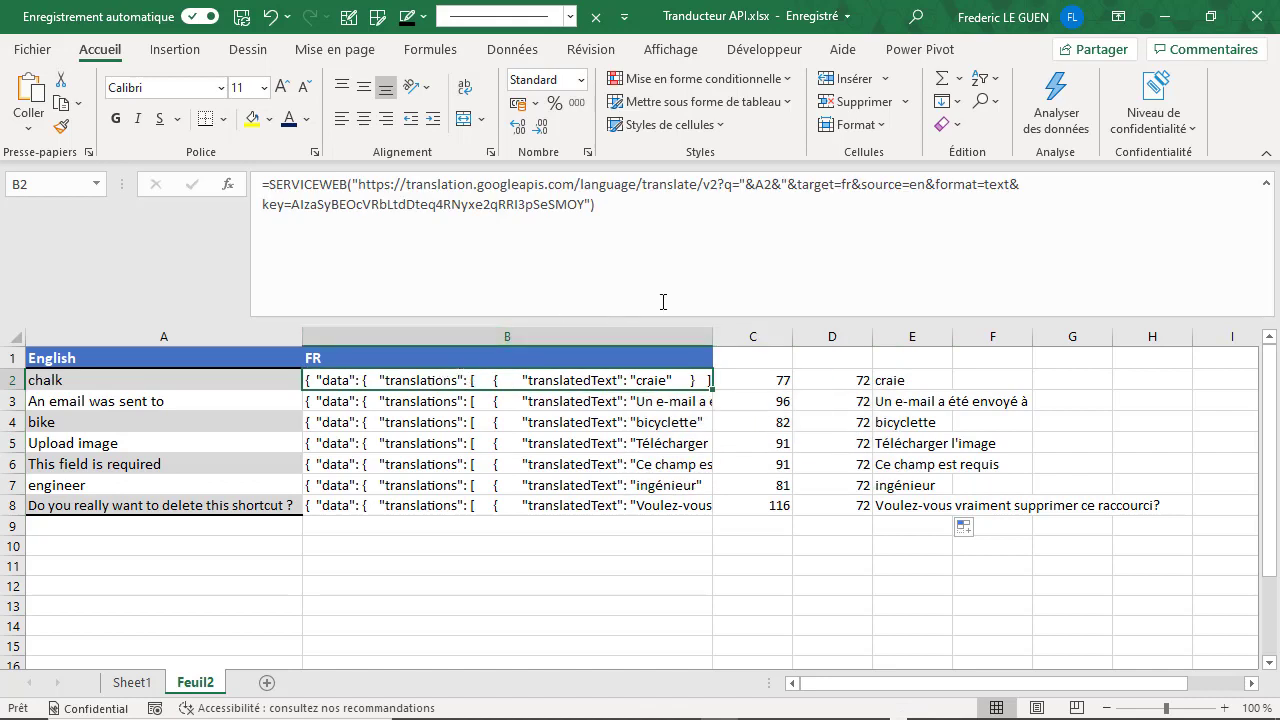
Change B2's target language from fr to es and fill it down to row 8
{"action": "left_click", "coordinate": [843, 186]}
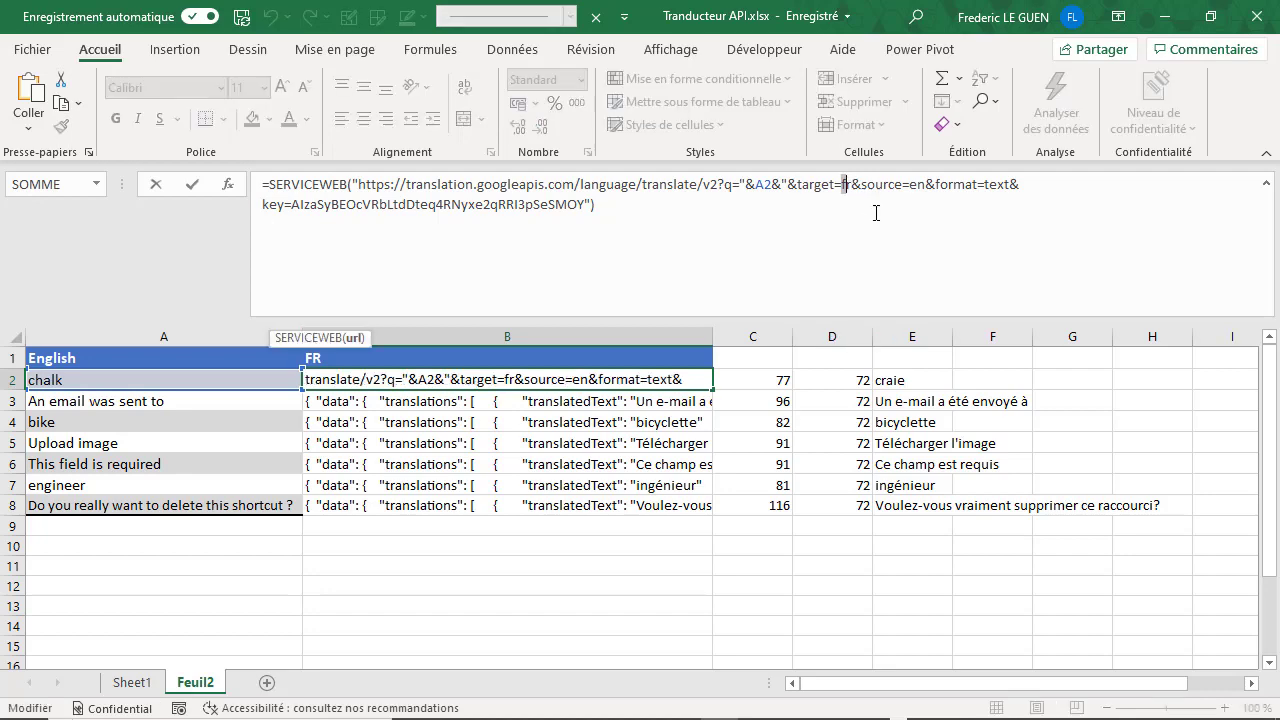
{"action": "key", "text": "Delete"}
{"action": "key", "text": "Delete"}
{"action": "type", "text": "es"}
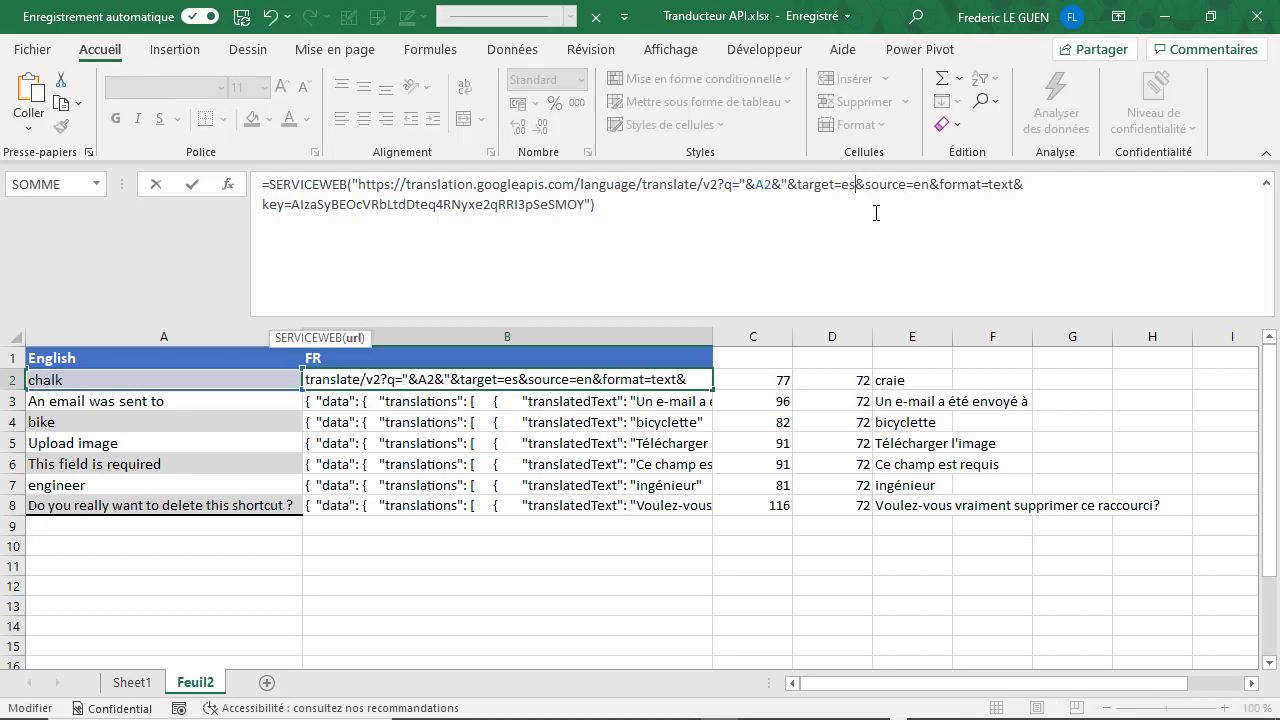
{"action": "key", "text": "Return"}
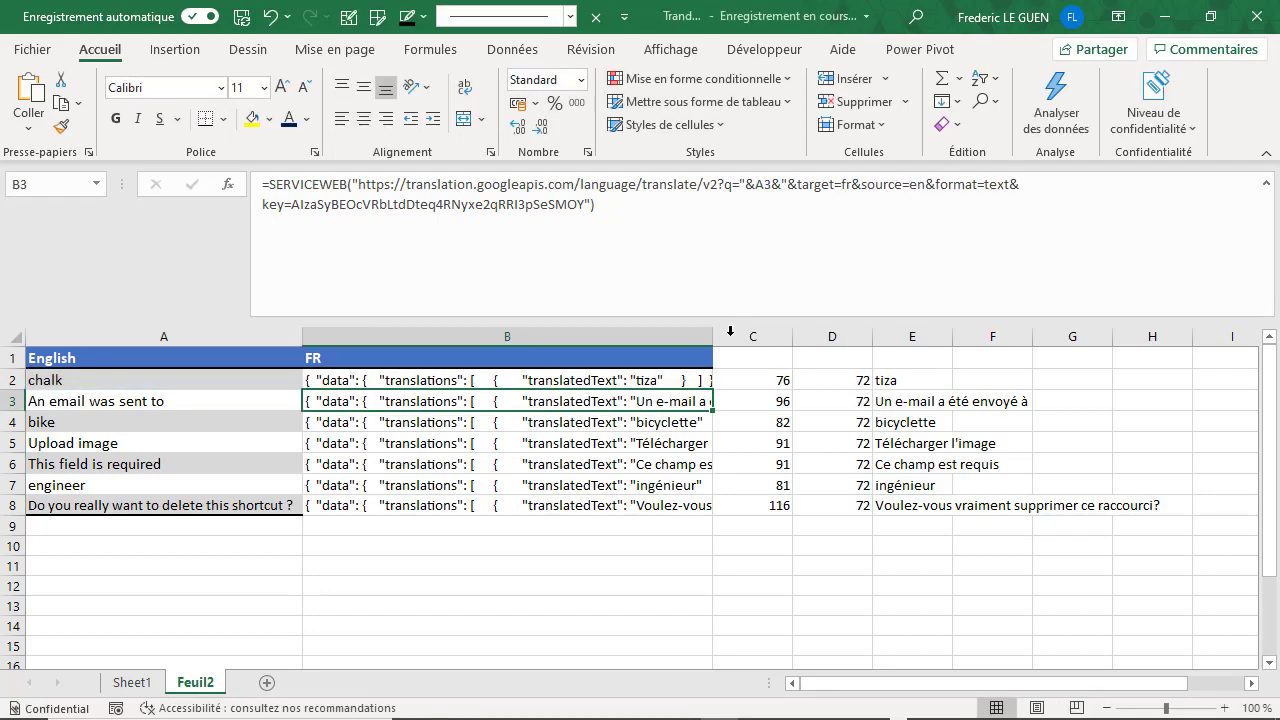
{"action": "left_click_drag", "start_coordinate": [690, 382], "coordinate": [712, 515]}
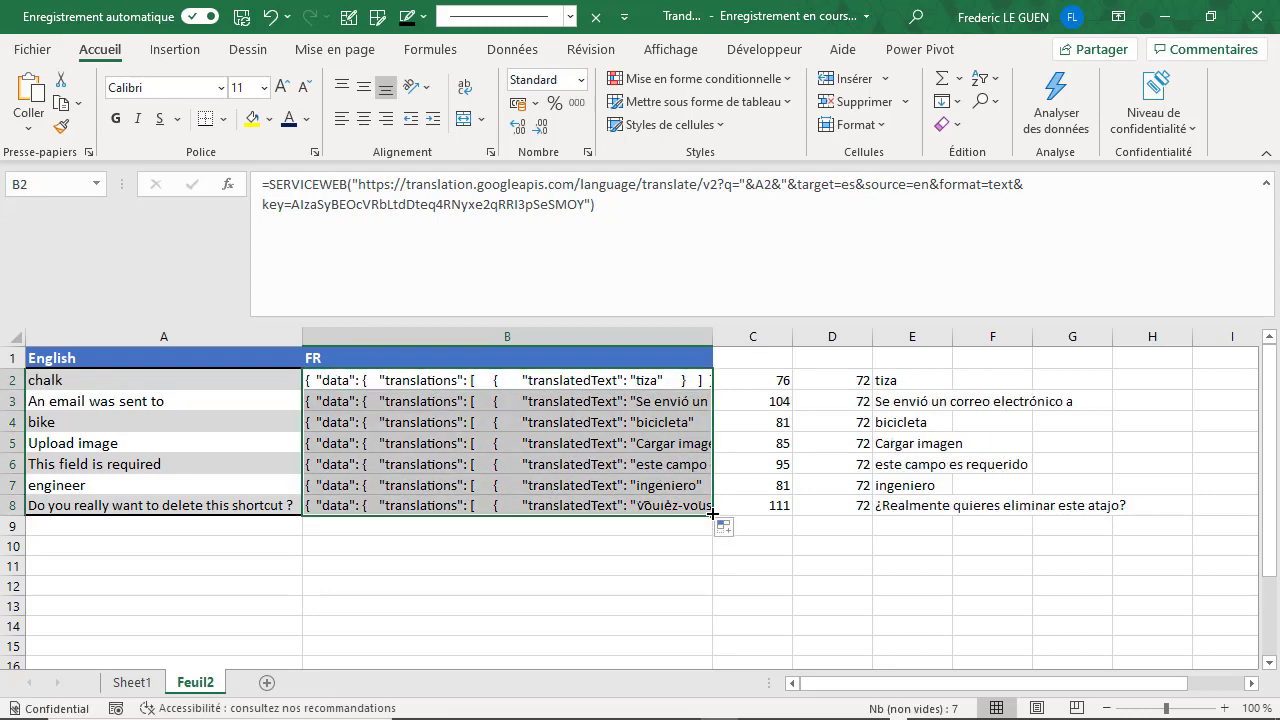
Change B2's target language from es to de and fill it down to B8
{"action": "left_click", "coordinate": [539, 380]}
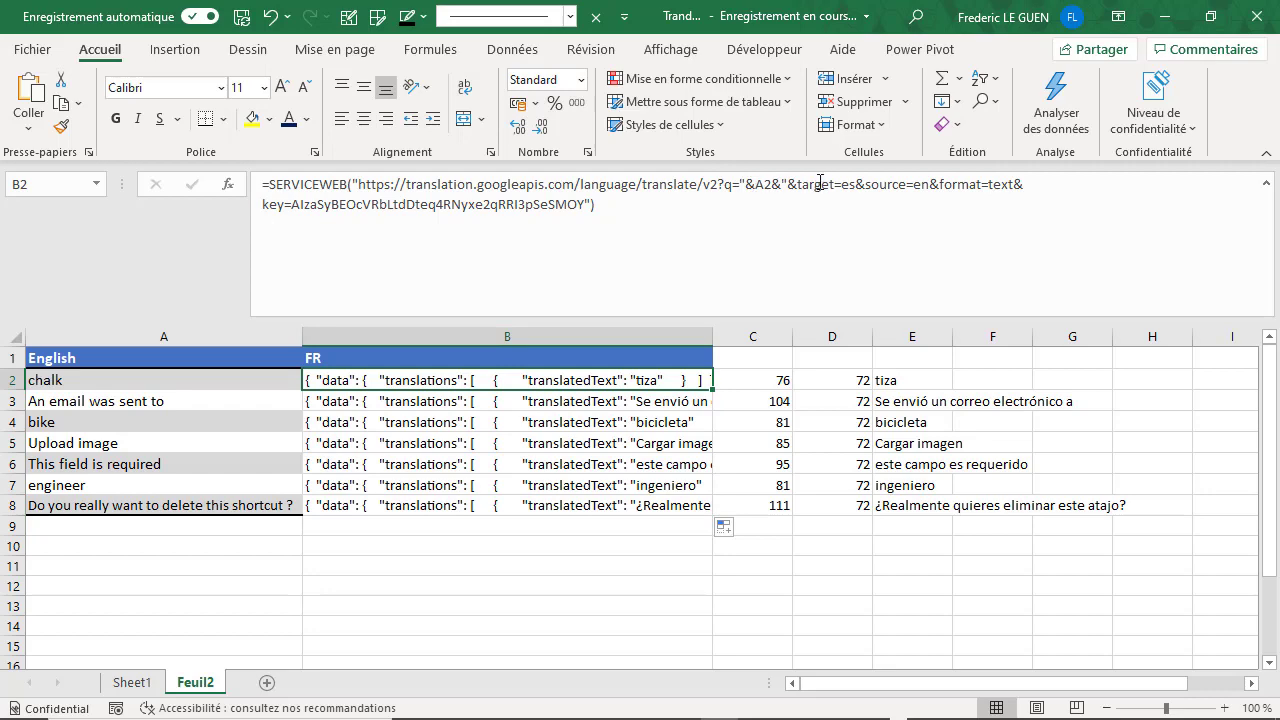
{"action": "left_click_drag", "start_coordinate": [841, 184], "coordinate": [856, 186]}
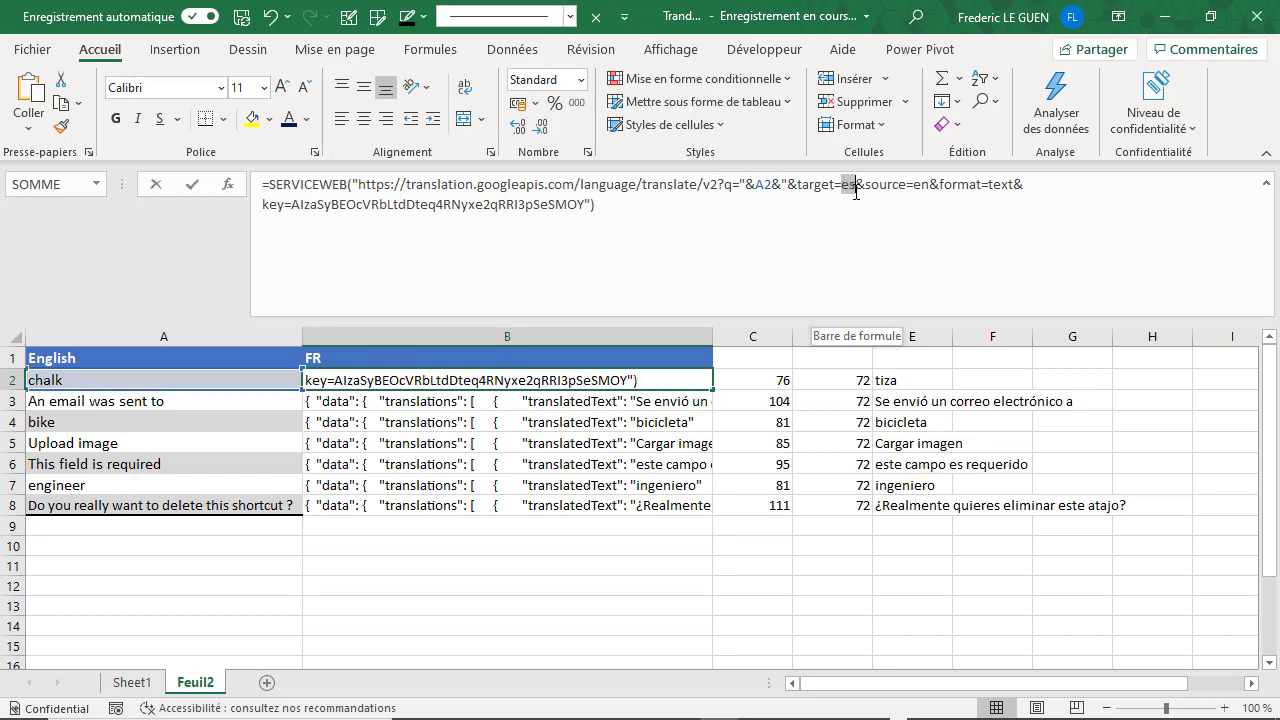
{"action": "type", "text": "de"}
{"action": "key", "text": "Return"}
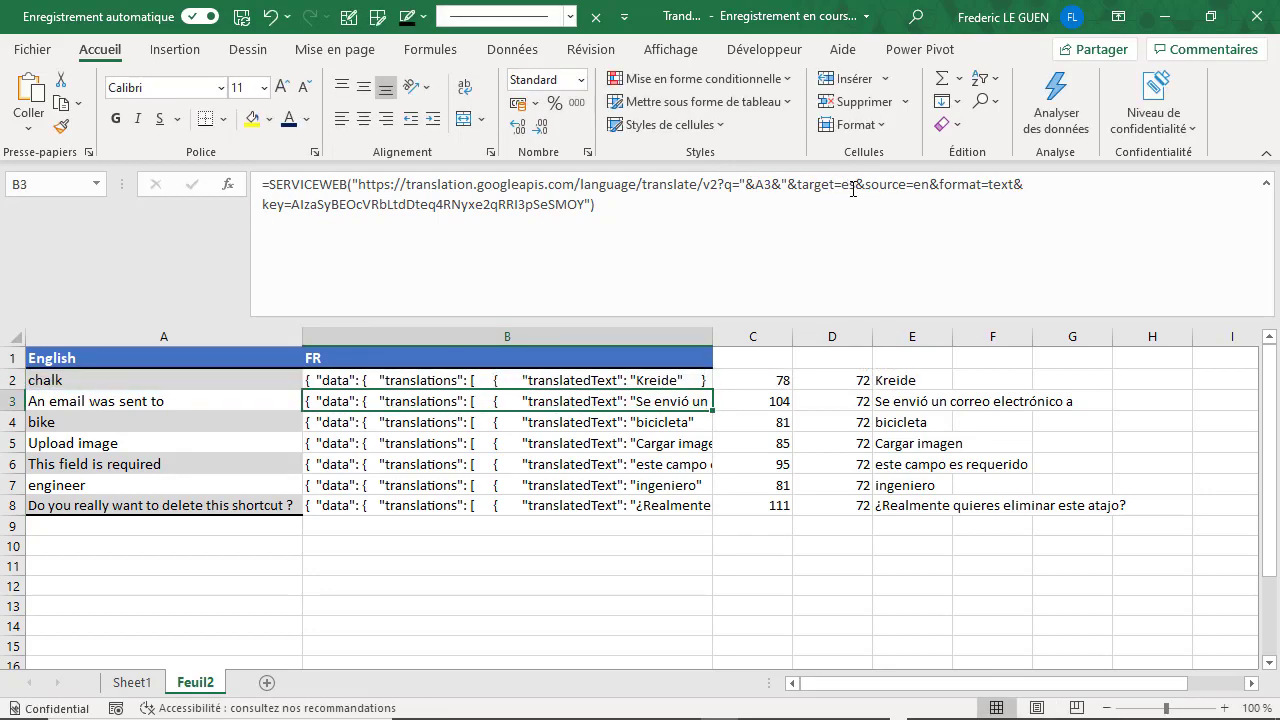
{"action": "left_click", "coordinate": [704, 378]}
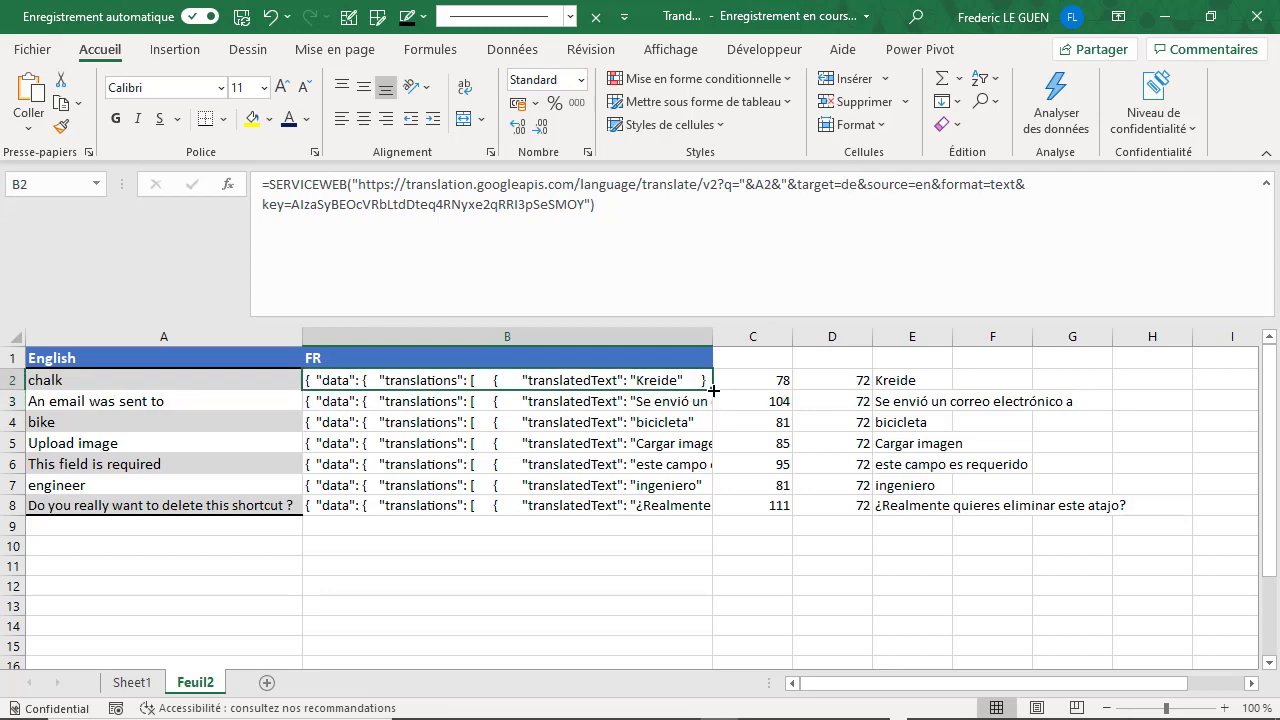
{"action": "left_click_drag", "start_coordinate": [713, 390], "coordinate": [713, 512]}
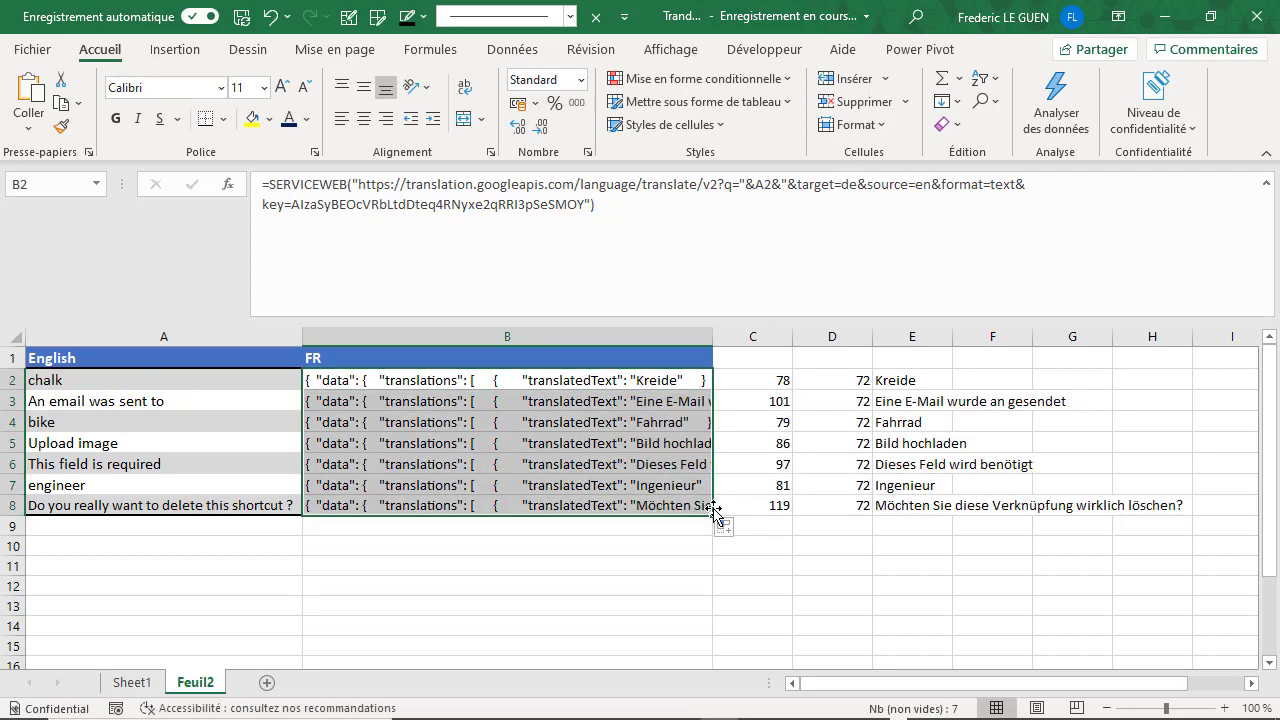